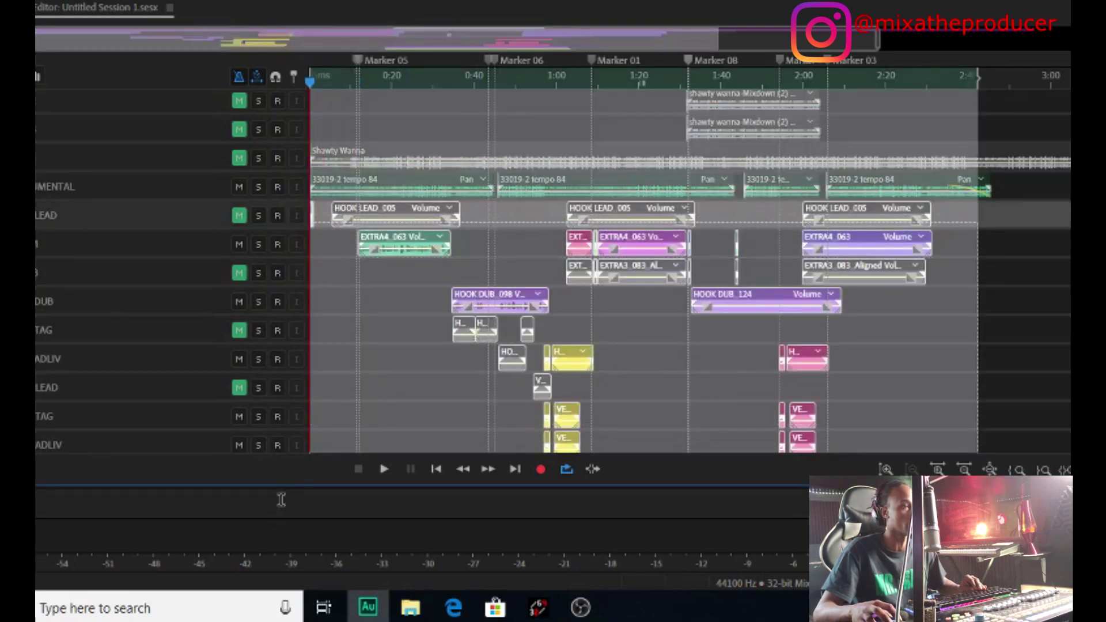
Add the EXTRA 5_127, EXTRA 6_130 and EXTRA 7_132 clips to the selection of vocal clips
{"action": "scroll", "coordinate": [478, 363], "scroll_direction": "down", "scroll_amount": 5}
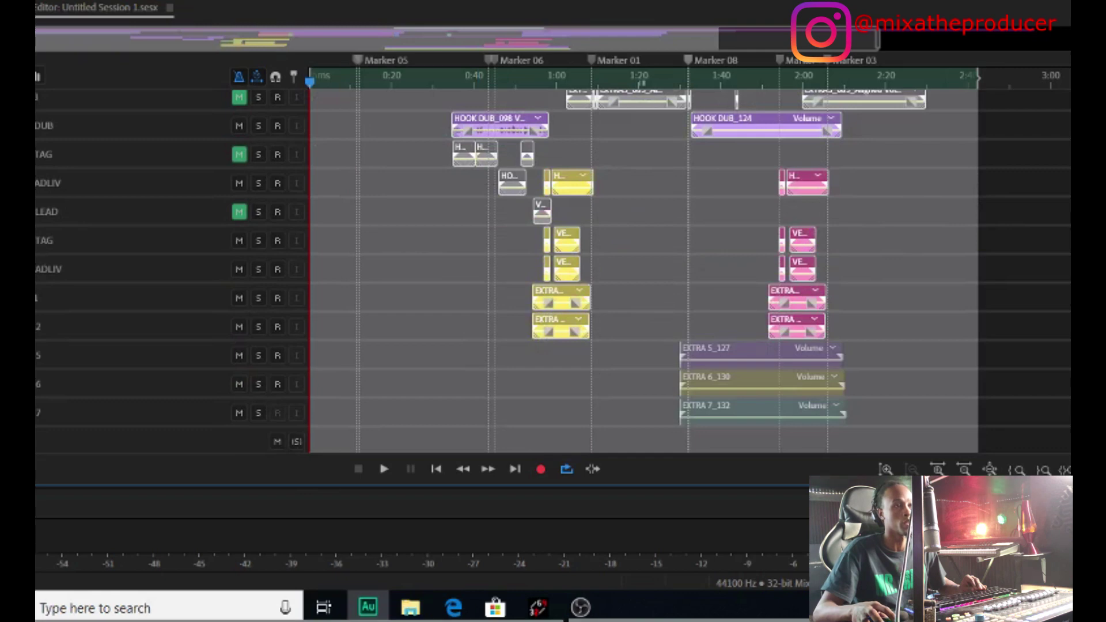
{"action": "scroll", "coordinate": [634, 260], "scroll_direction": "up", "scroll_amount": 2}
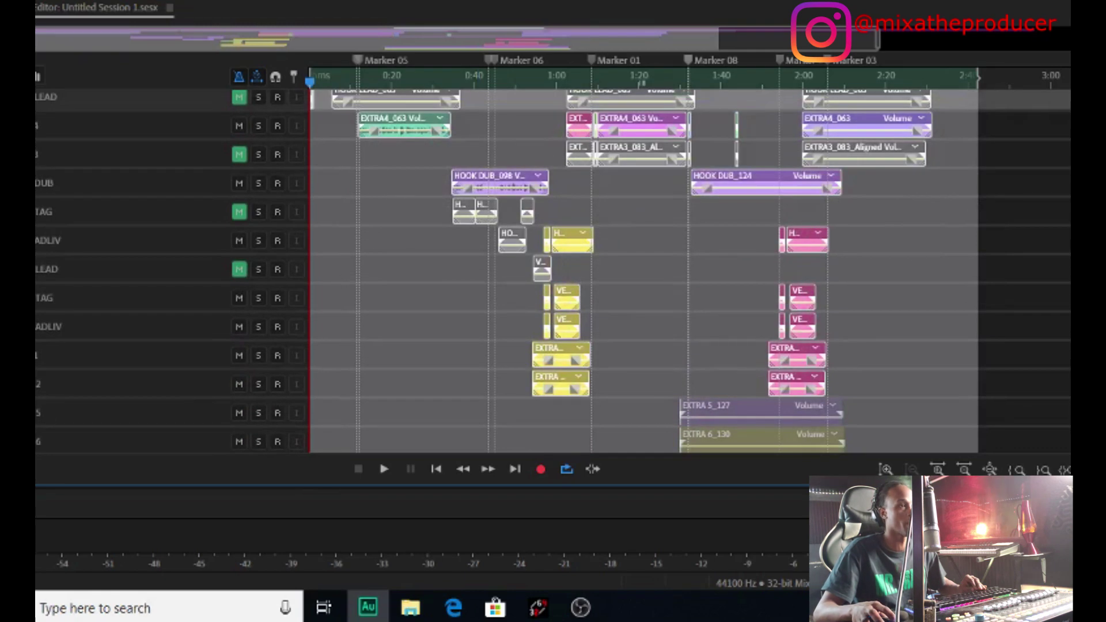
{"action": "scroll", "coordinate": [1058, 212], "scroll_direction": "up", "scroll_amount": 3}
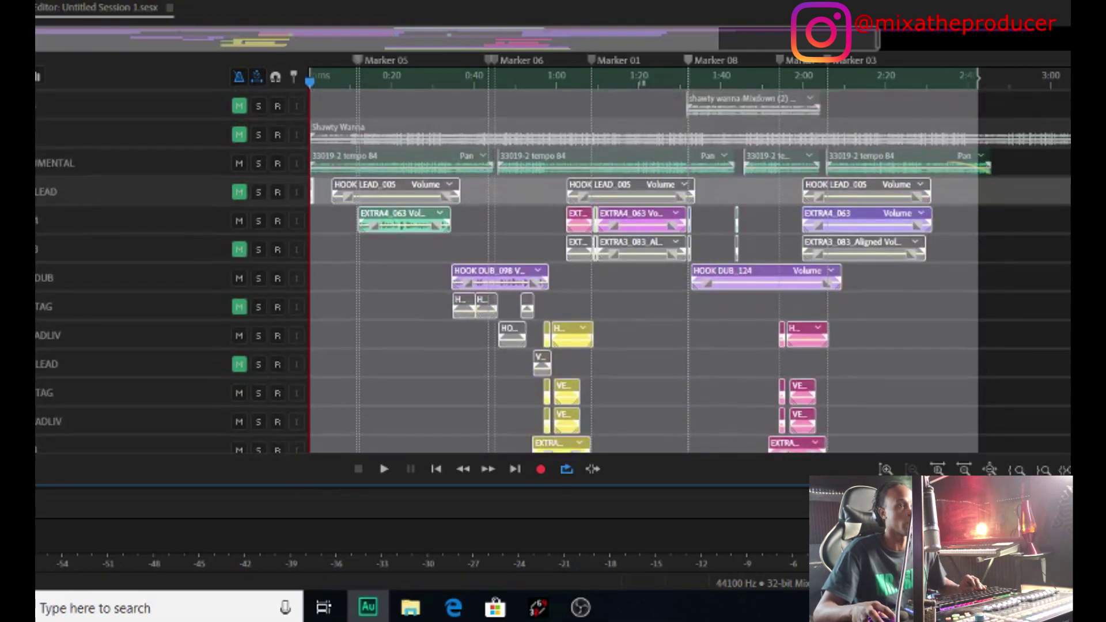
{"action": "scroll", "coordinate": [1053, 162], "scroll_direction": "down", "scroll_amount": 1}
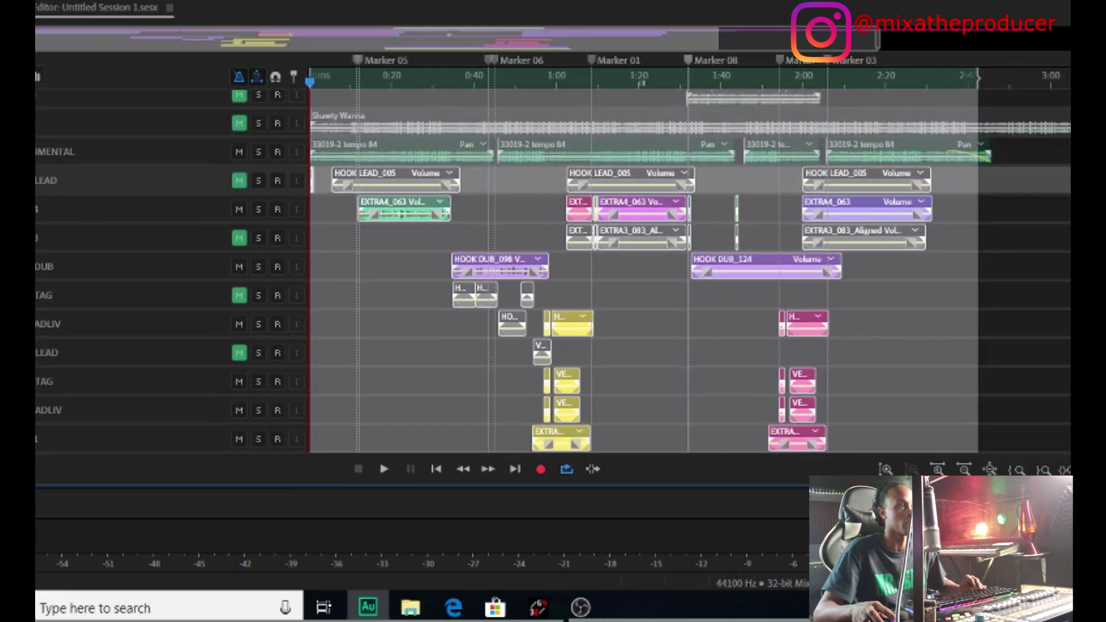
{"action": "left_click", "coordinate": [968, 180]}
{"action": "key", "text": "ctrl+a"}
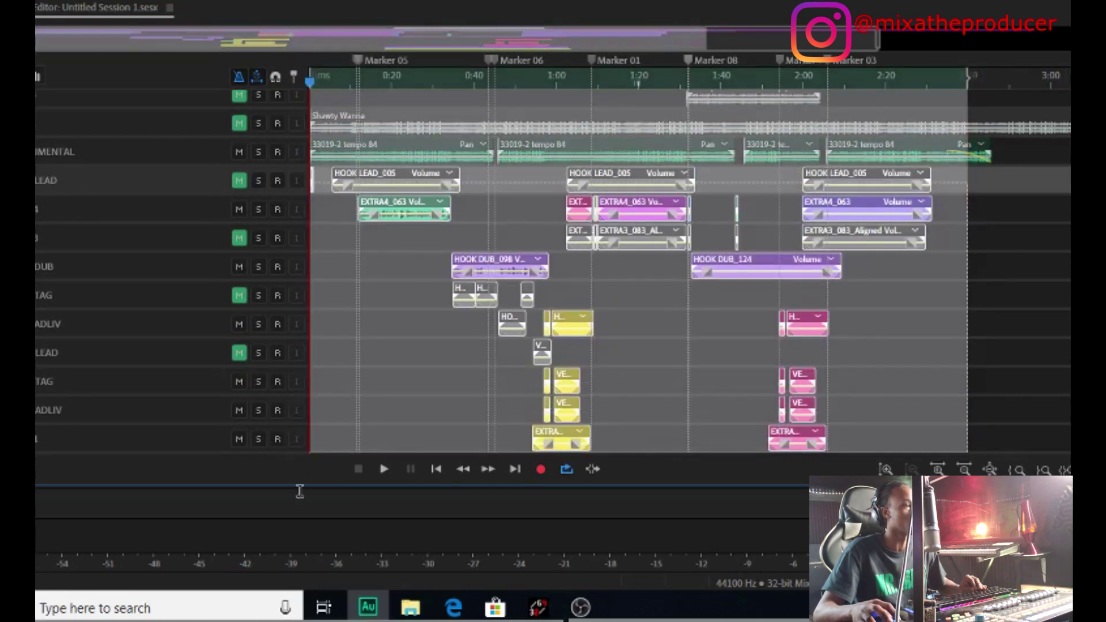
{"action": "left_click_drag", "start_coordinate": [423, 463], "coordinate": [293, 395]}
{"action": "scroll", "coordinate": [458, 371], "scroll_direction": "down", "scroll_amount": 5}
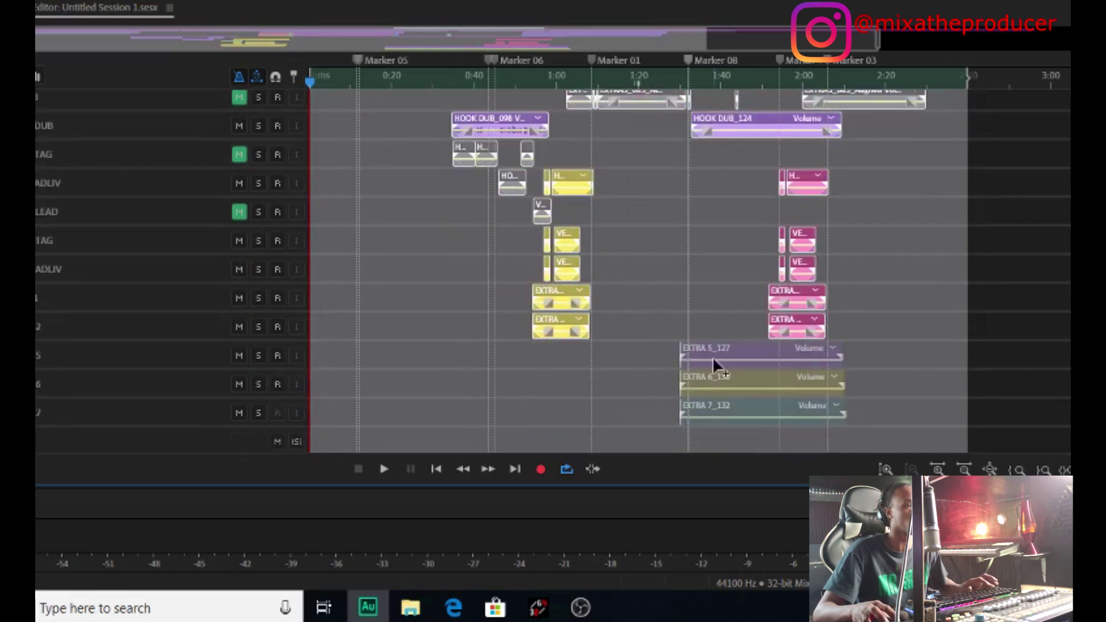
{"action": "left_click", "coordinate": [753, 351]}
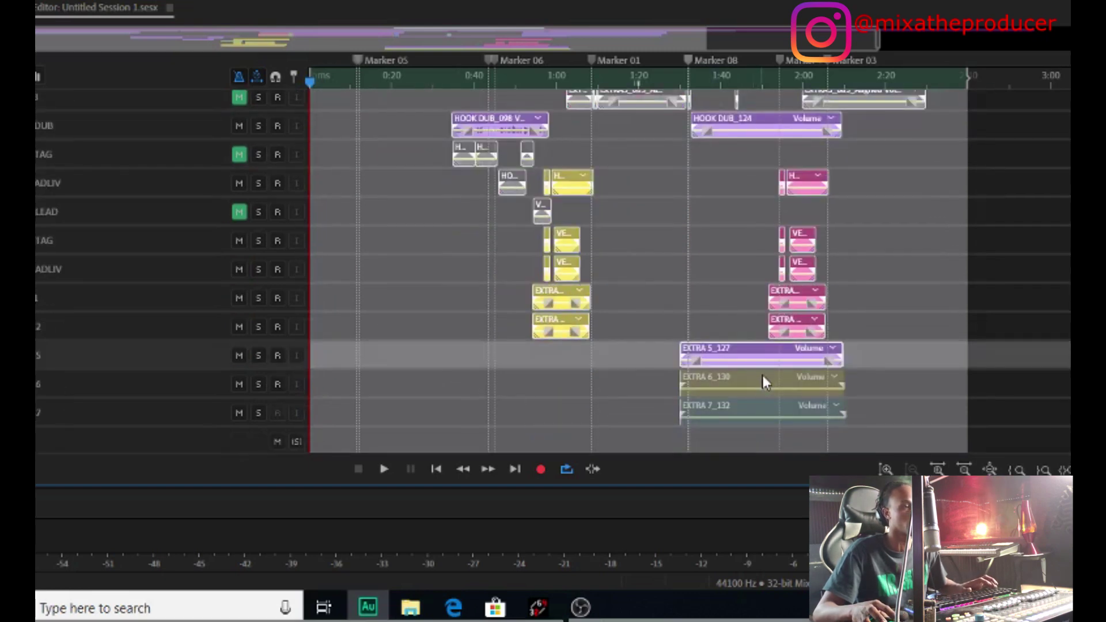
{"action": "left_click", "coordinate": [761, 378], "text": "ctrl"}
{"action": "left_click", "coordinate": [768, 410], "text": "ctrl"}
Remove the first EXTRA4_063 clip near Marker 05 and the HOOK DUB_098 clip from the selection
{"action": "scroll", "coordinate": [768, 411], "scroll_direction": "up", "scroll_amount": 9}
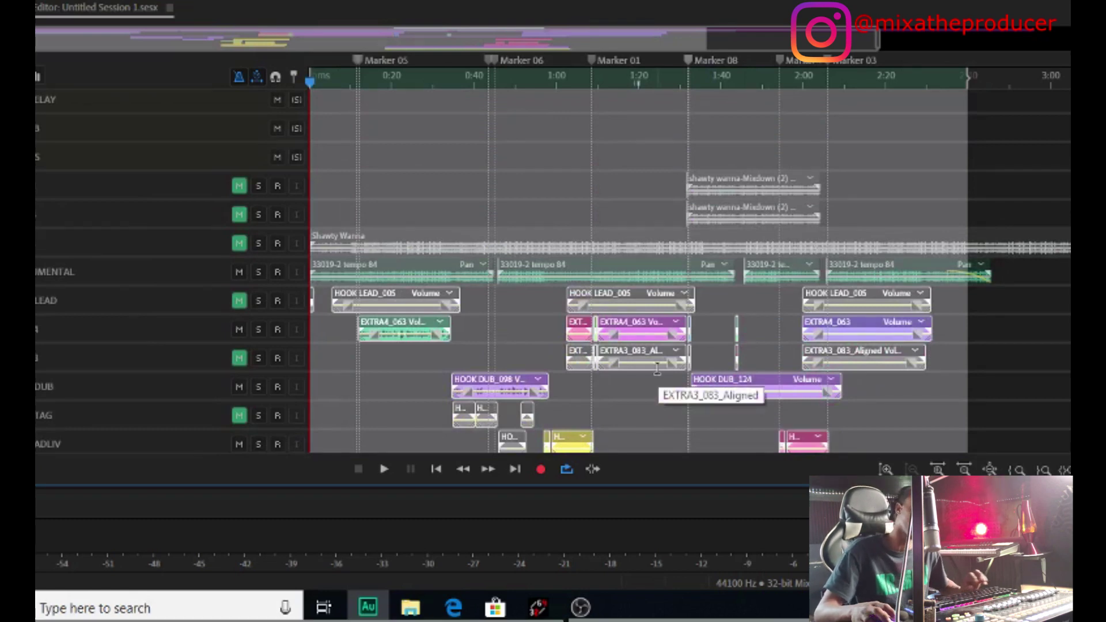
{"action": "left_click", "coordinate": [429, 337], "text": "ctrl"}
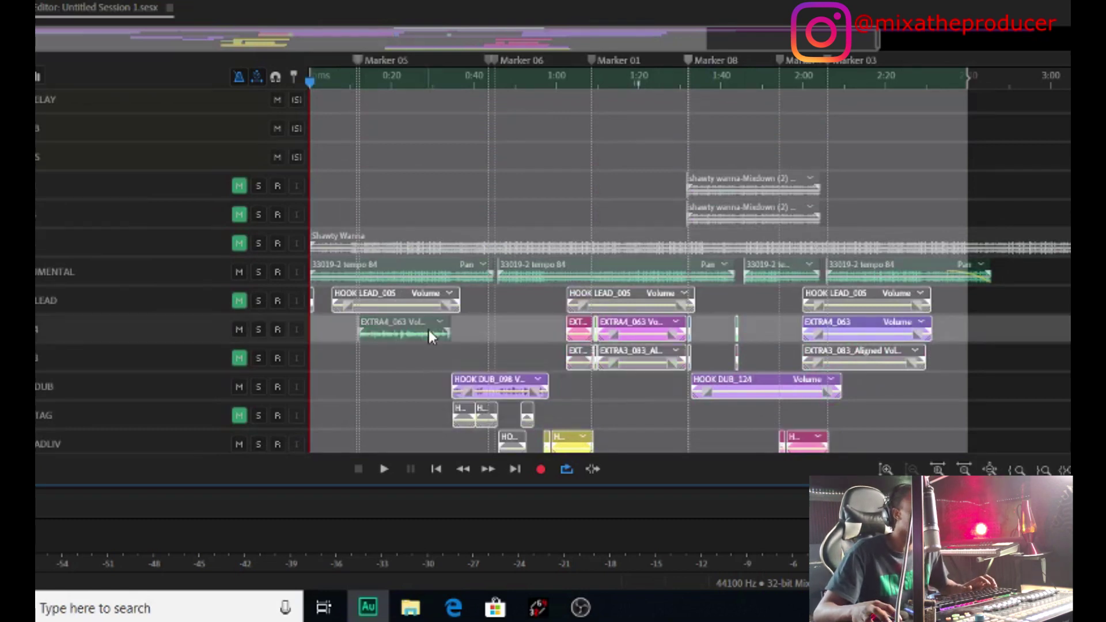
{"action": "left_click", "coordinate": [467, 379]}
{"action": "scroll", "coordinate": [501, 358], "scroll_direction": "down", "scroll_amount": 3}
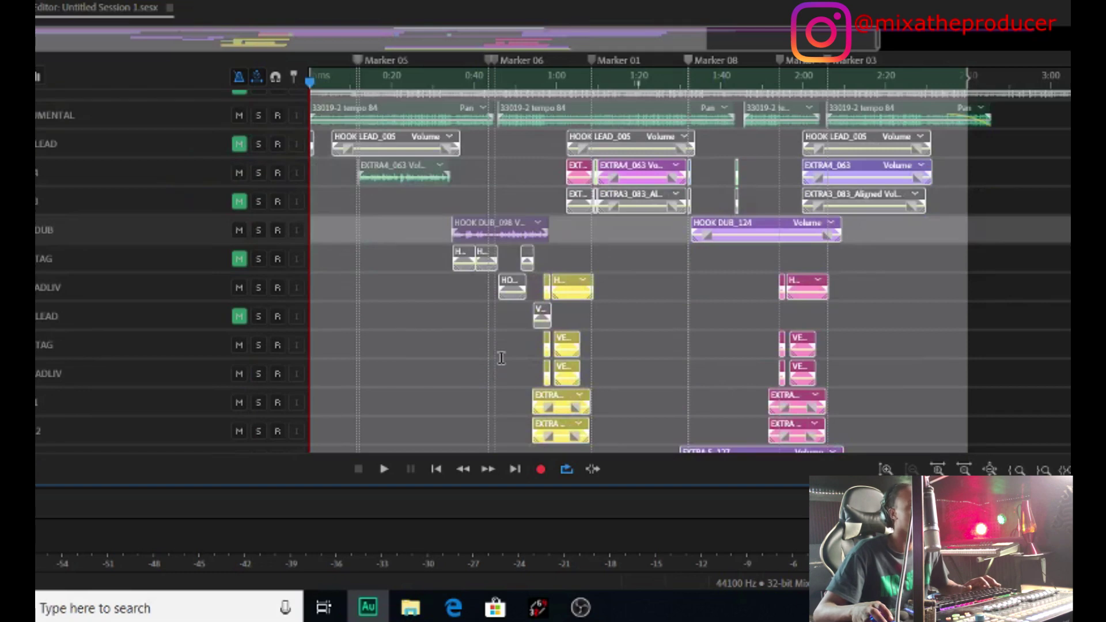
{"action": "scroll", "coordinate": [501, 358], "scroll_direction": "up", "scroll_amount": 3}
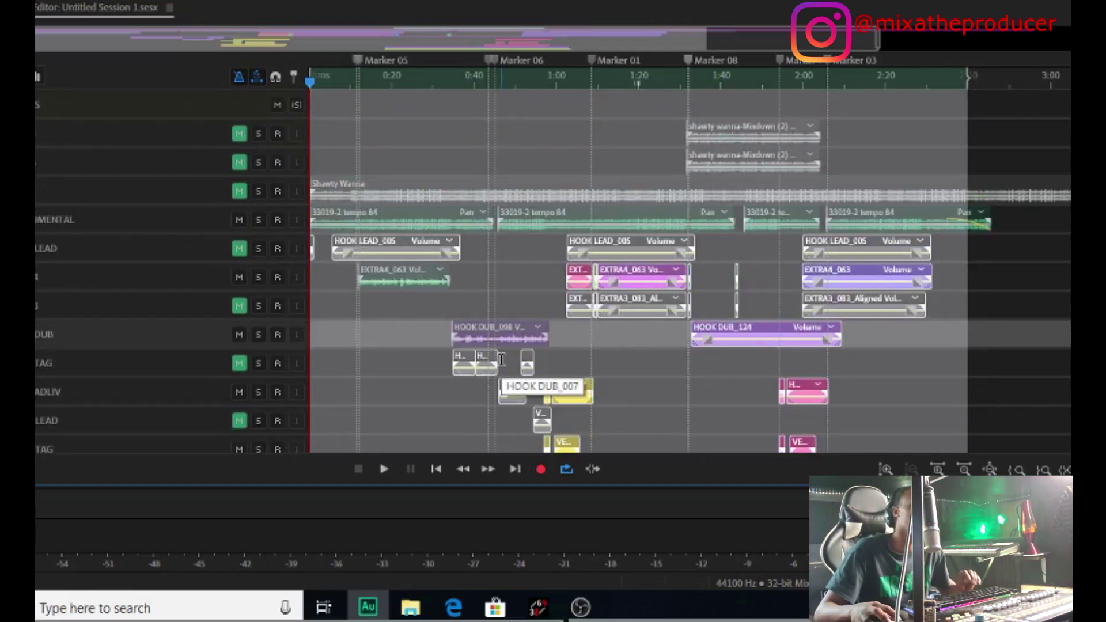
Match the loudness of the selected vocal clips
{"action": "scroll", "coordinate": [227, 279], "scroll_direction": "up", "scroll_amount": 3, "text": "alt"}
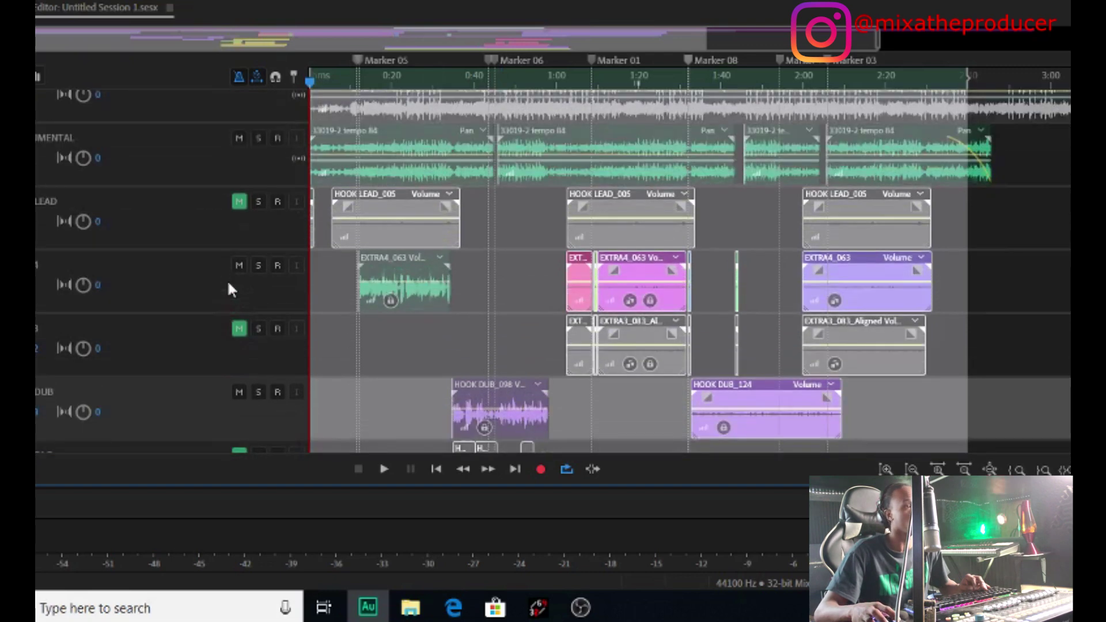
{"action": "right_click", "coordinate": [643, 260]}
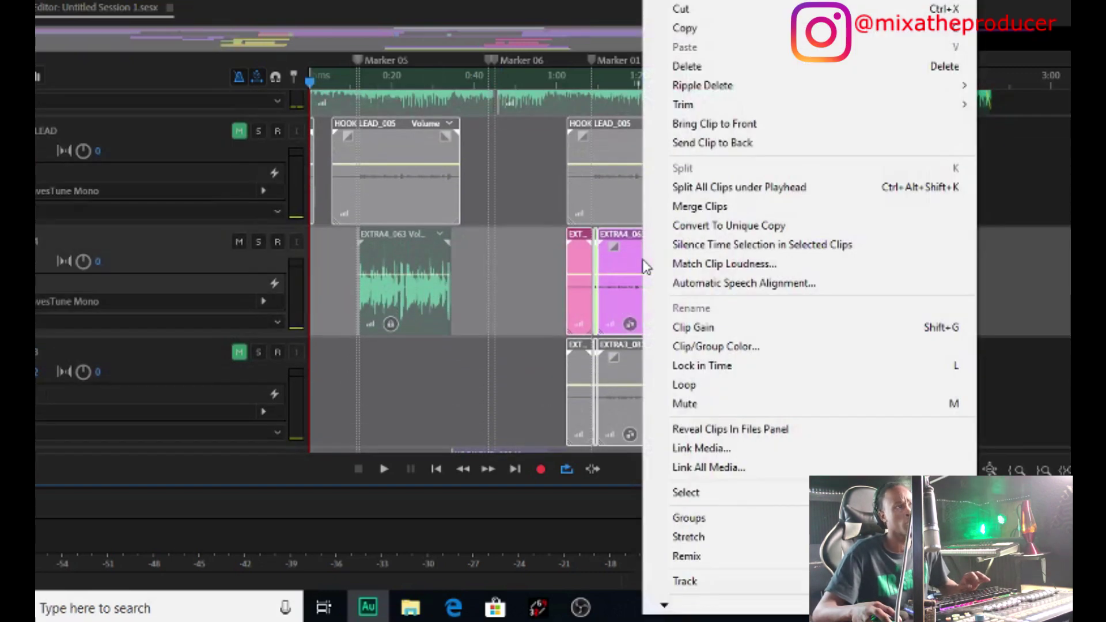
{"action": "left_click", "coordinate": [753, 431]}
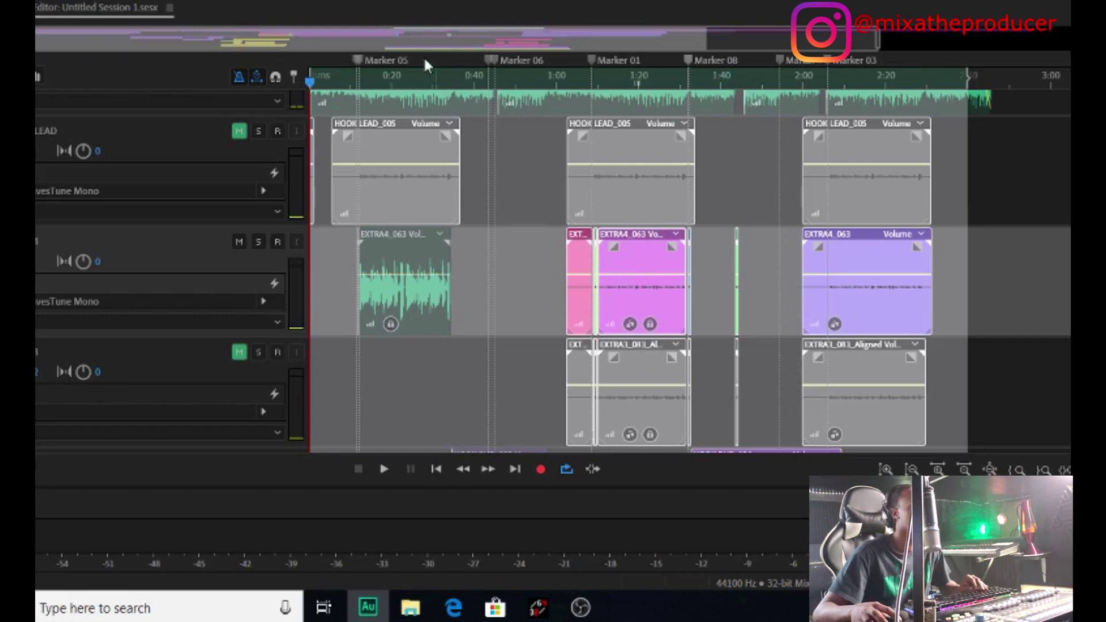
{"action": "left_click", "coordinate": [229, 1]}
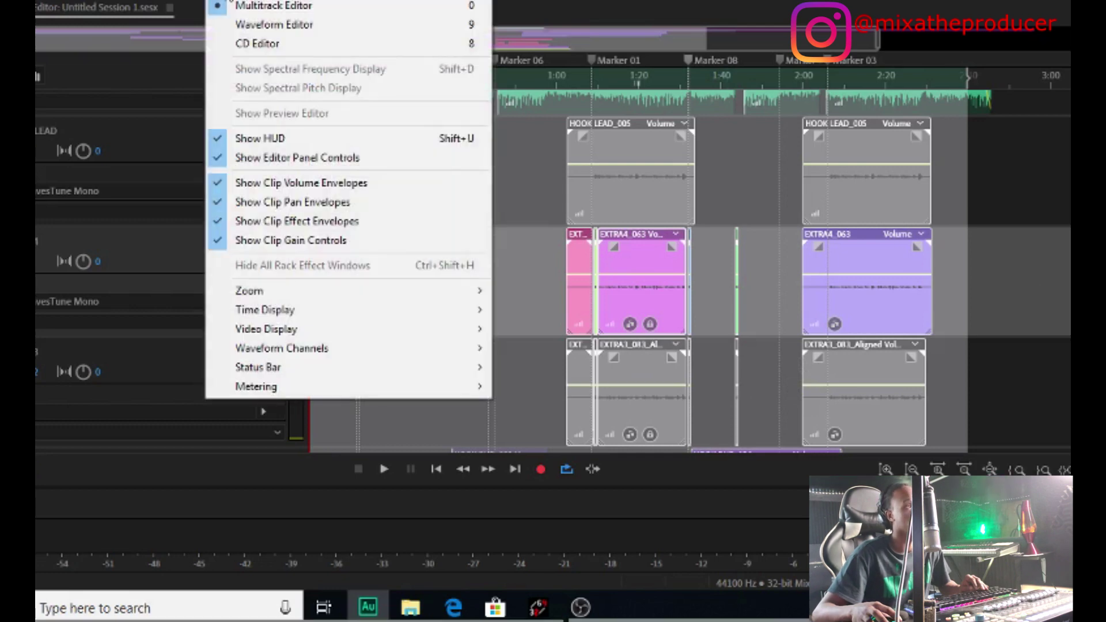
{"action": "left_click", "coordinate": [263, 1]}
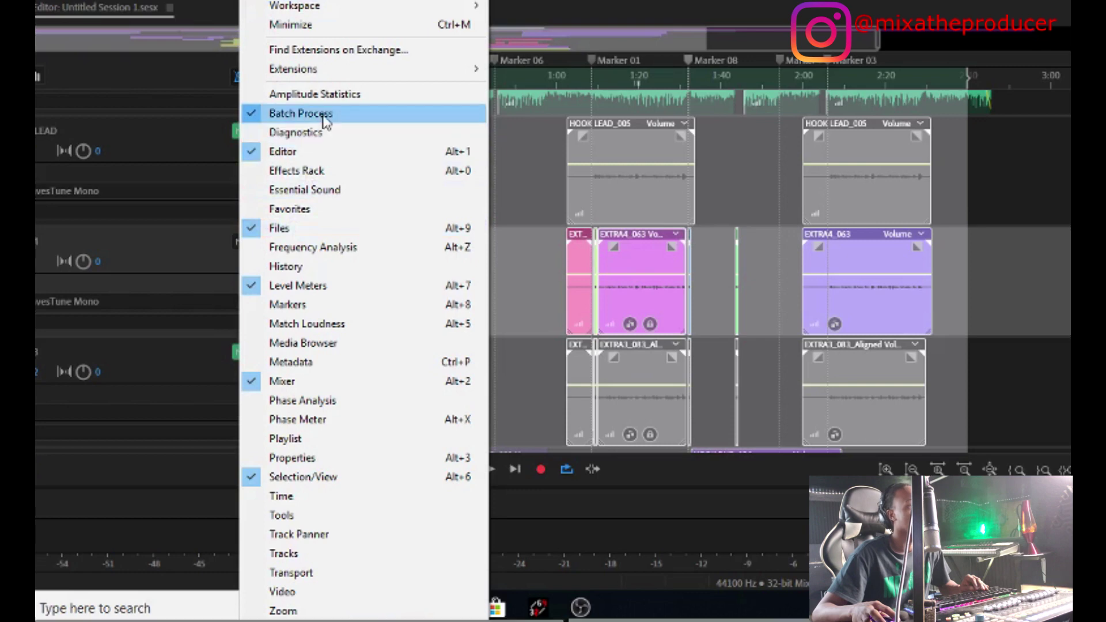
{"action": "key", "text": "Escape"}
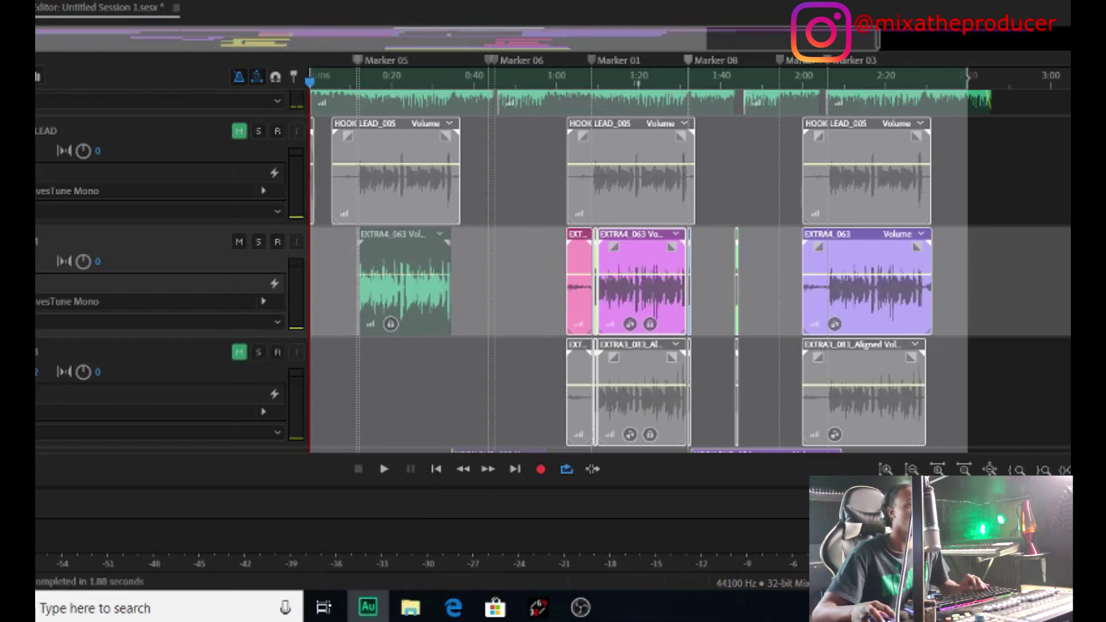
Clear the clip selection and play the session from just before the first EXTRA4_063 clip near Marker 05
{"action": "scroll", "coordinate": [253, 240], "scroll_direction": "down", "scroll_amount": 3}
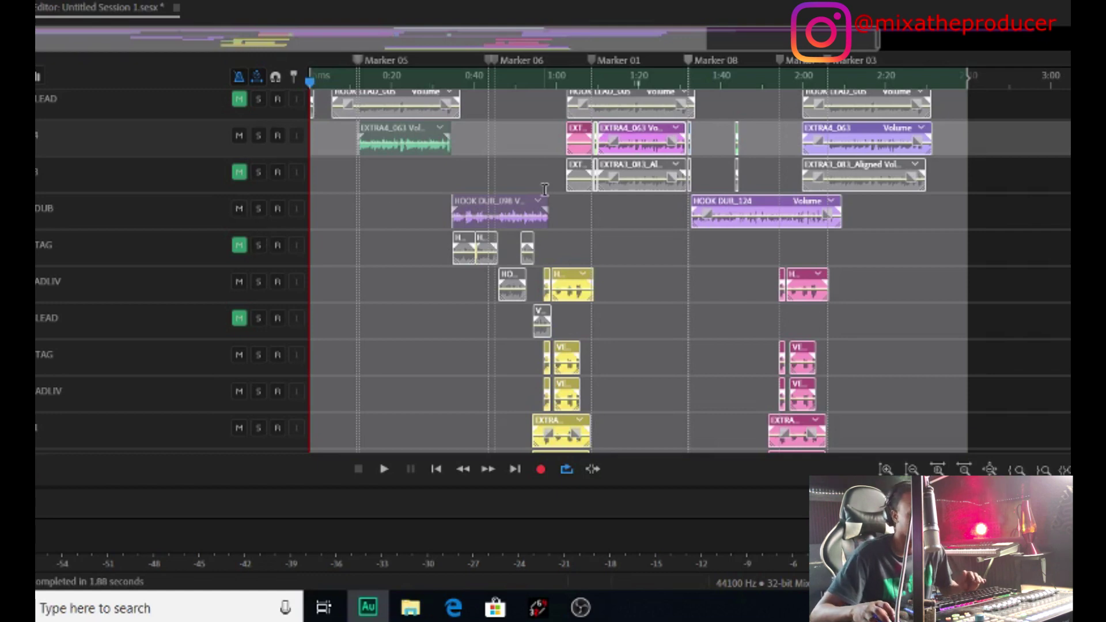
{"action": "scroll", "coordinate": [544, 190], "scroll_direction": "up", "scroll_amount": 3}
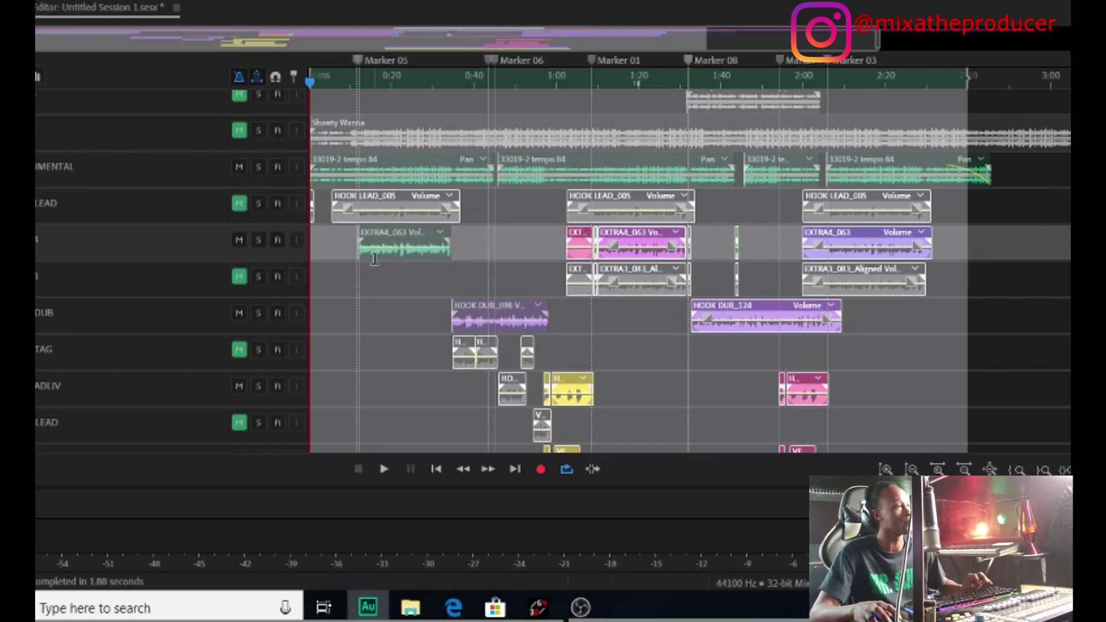
{"action": "scroll", "coordinate": [377, 350], "scroll_direction": "up", "scroll_amount": 2}
{"action": "left_click", "coordinate": [359, 332]}
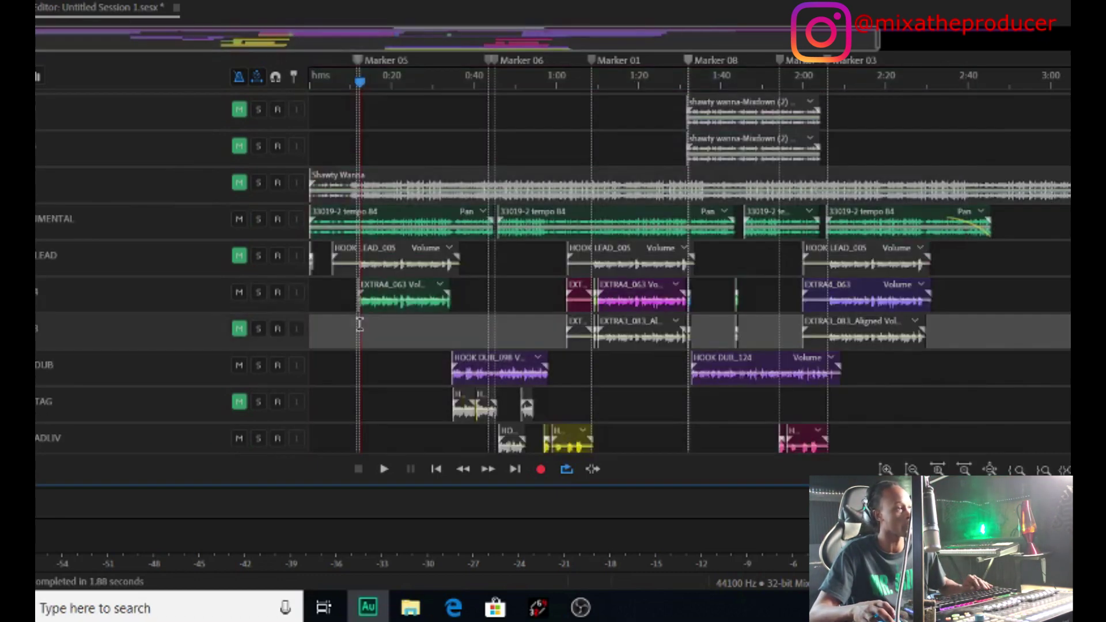
{"action": "scroll", "coordinate": [349, 369], "scroll_direction": "up", "scroll_amount": 4}
{"action": "left_click", "coordinate": [346, 400]}
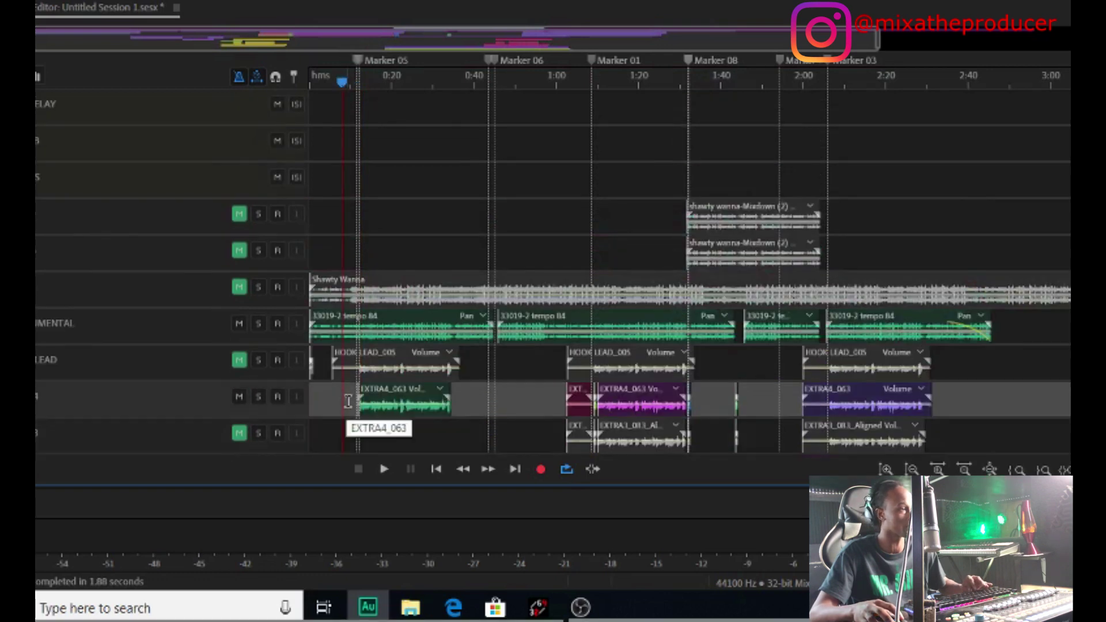
{"action": "key", "text": "space"}
Stop playback, open the first bus track's Parametric Equalizer and reset it to the (Default) preset
{"action": "scroll", "coordinate": [375, 357], "scroll_direction": "up", "scroll_amount": 5}
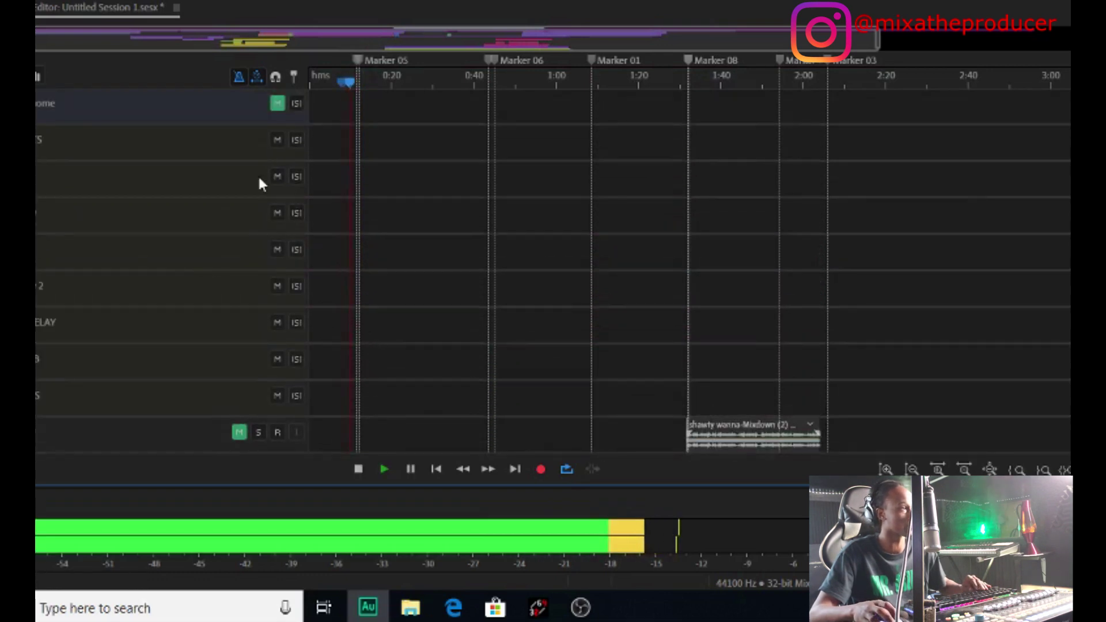
{"action": "scroll", "coordinate": [191, 140], "scroll_direction": "up", "scroll_amount": 3}
{"action": "scroll", "coordinate": [193, 151], "scroll_direction": "up", "scroll_amount": 2}
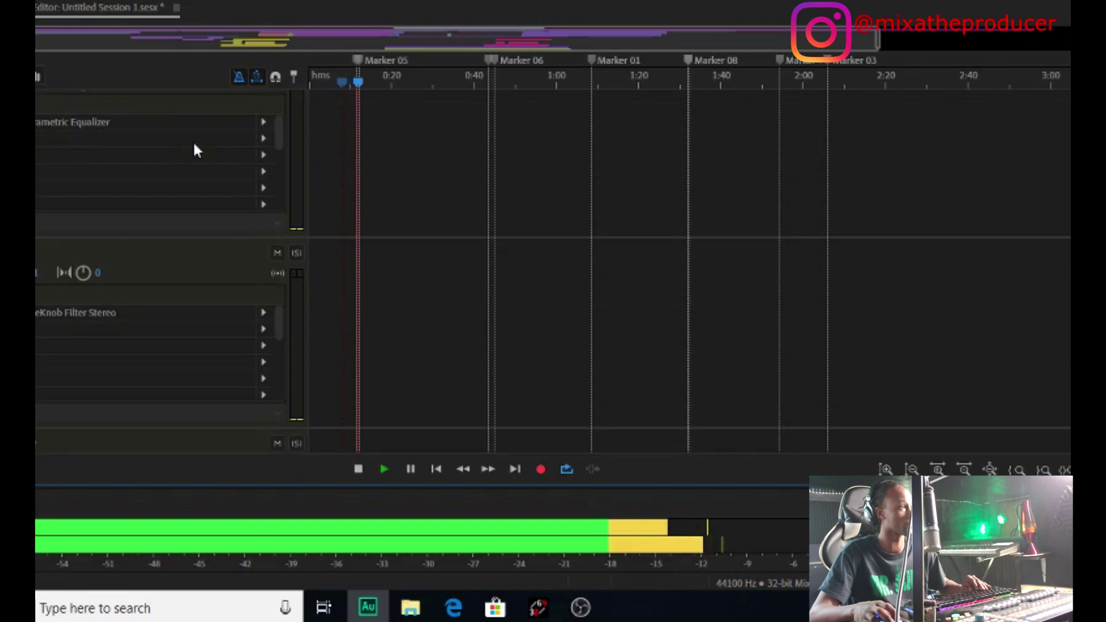
{"action": "scroll", "coordinate": [232, 155], "scroll_direction": "up", "scroll_amount": 3}
{"action": "scroll", "coordinate": [208, 242], "scroll_direction": "up", "scroll_amount": 1}
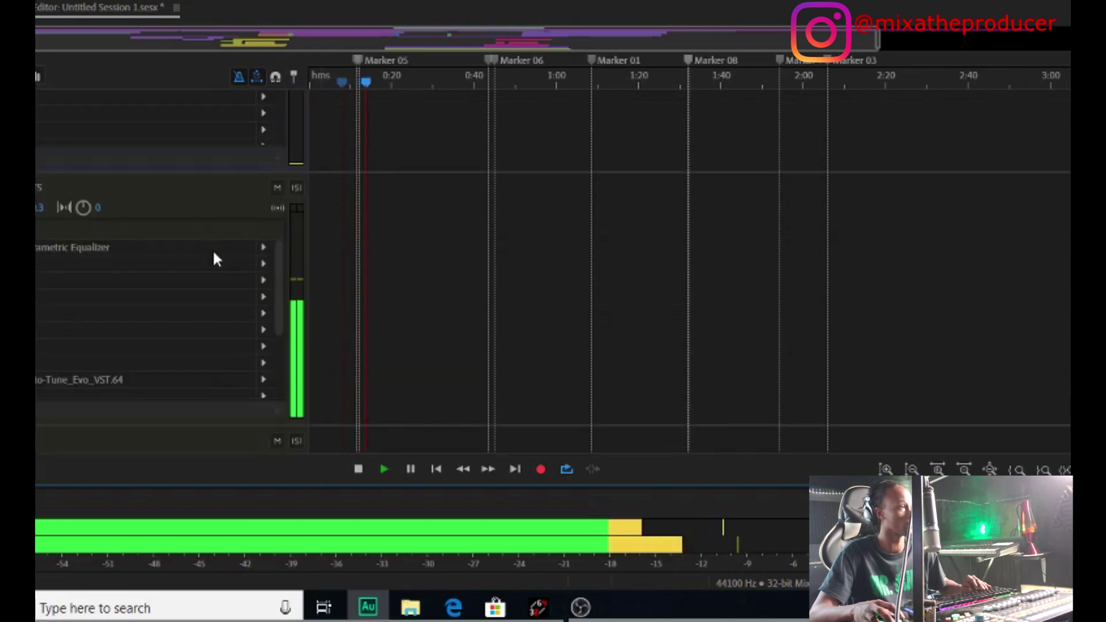
{"action": "key", "text": "space"}
{"action": "left_click", "coordinate": [216, 248]}
{"action": "double_click", "coordinate": [217, 253]}
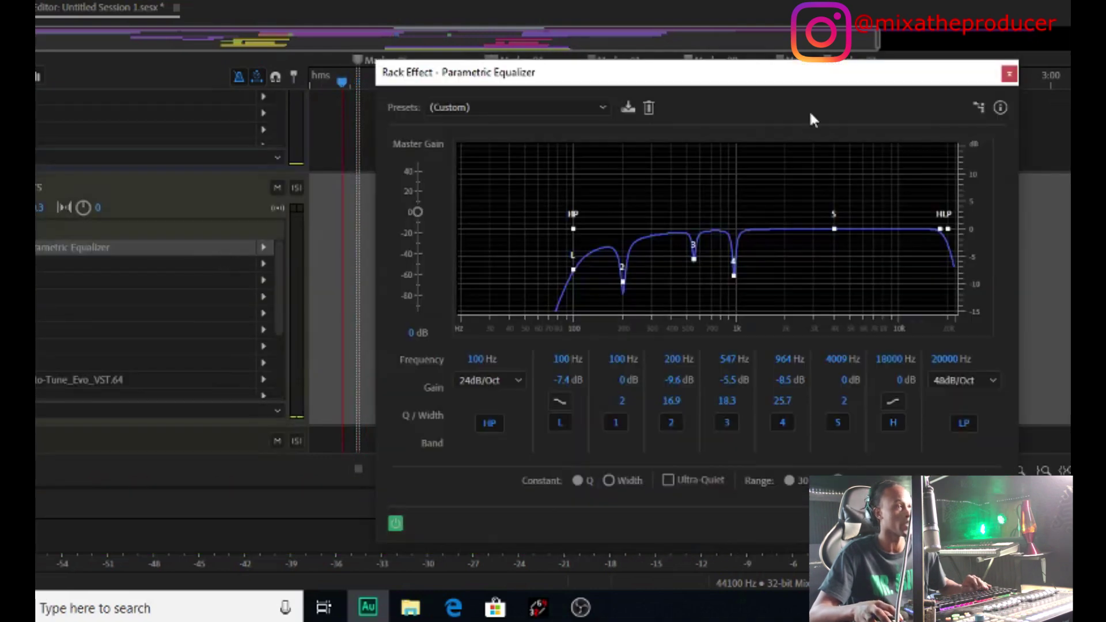
{"action": "left_click", "coordinate": [517, 107]}
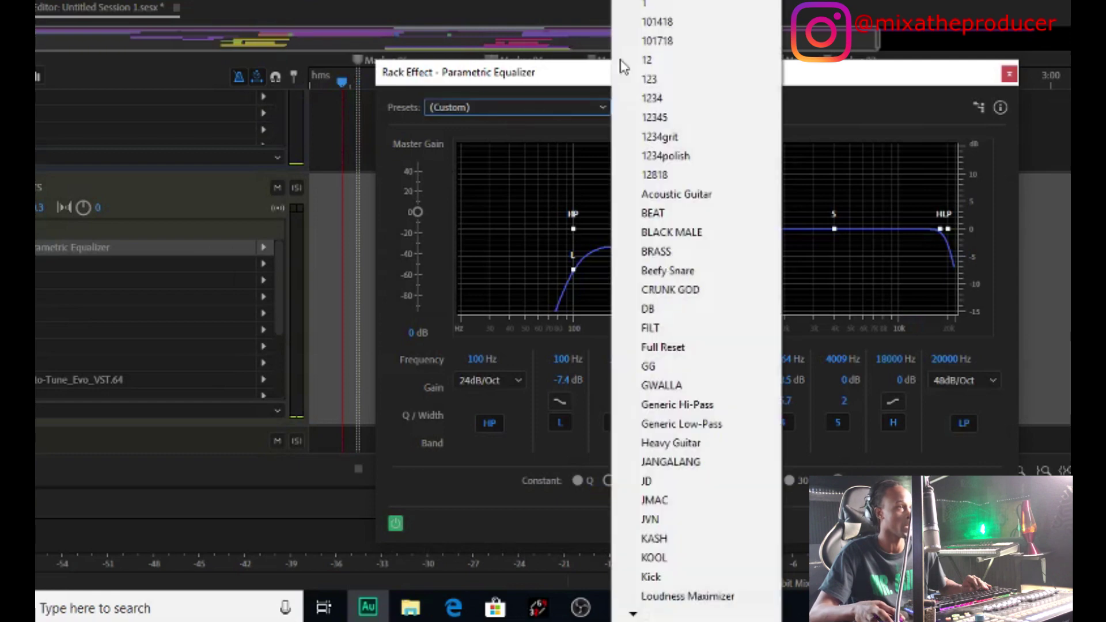
{"action": "left_click", "coordinate": [697, 9]}
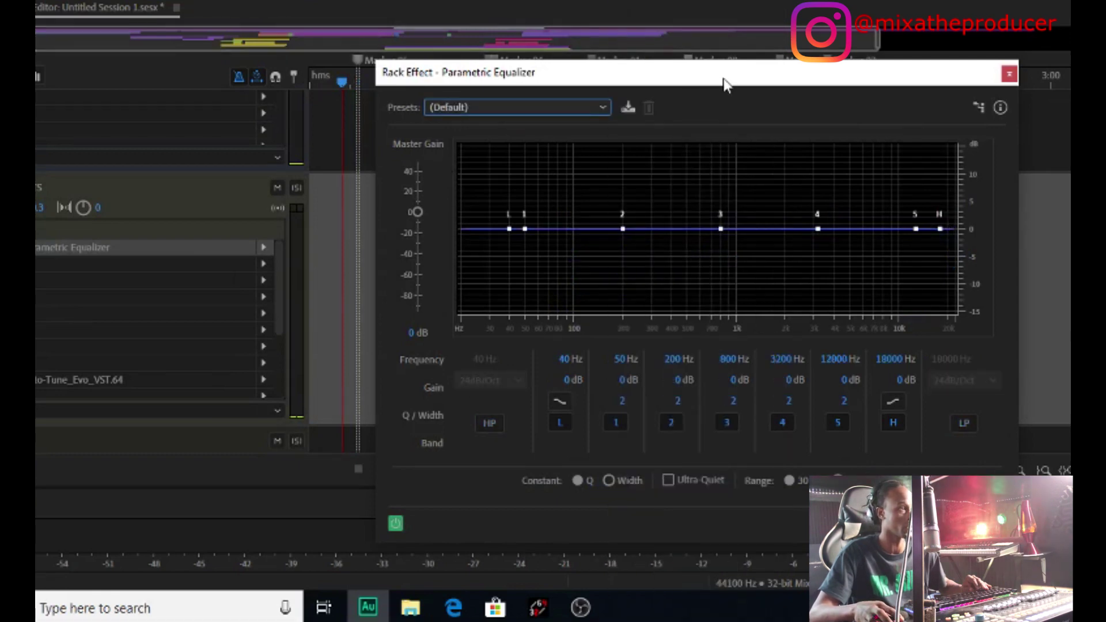
{"action": "left_click_drag", "start_coordinate": [723, 74], "coordinate": [649, 34]}
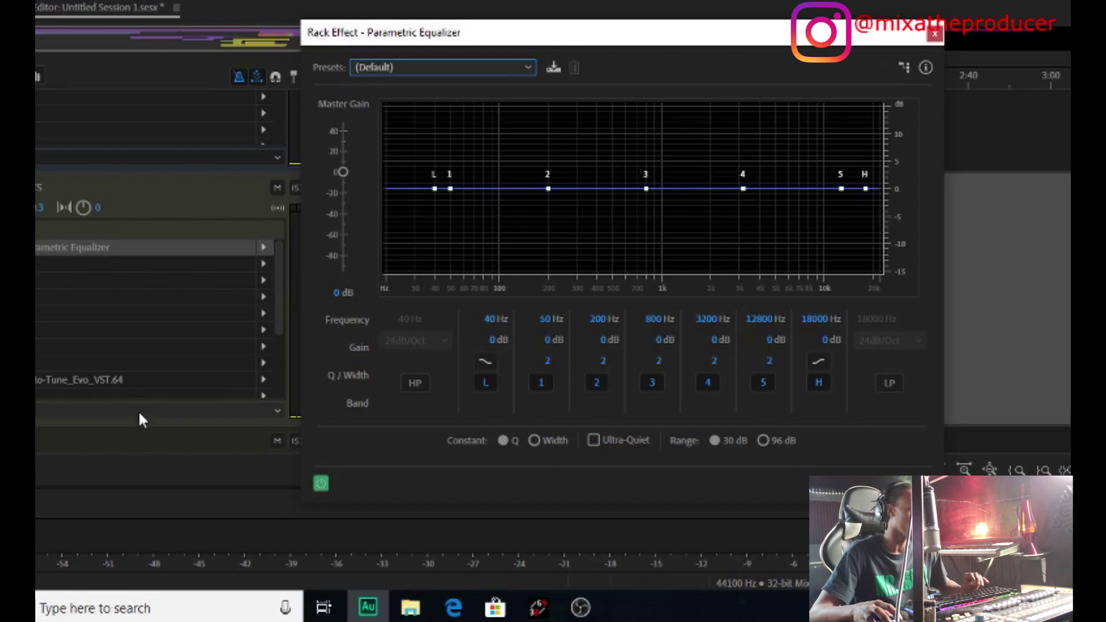
Review the Auto-Tune Evo settings on the same bus track and close the plug-in
{"action": "double_click", "coordinate": [120, 379]}
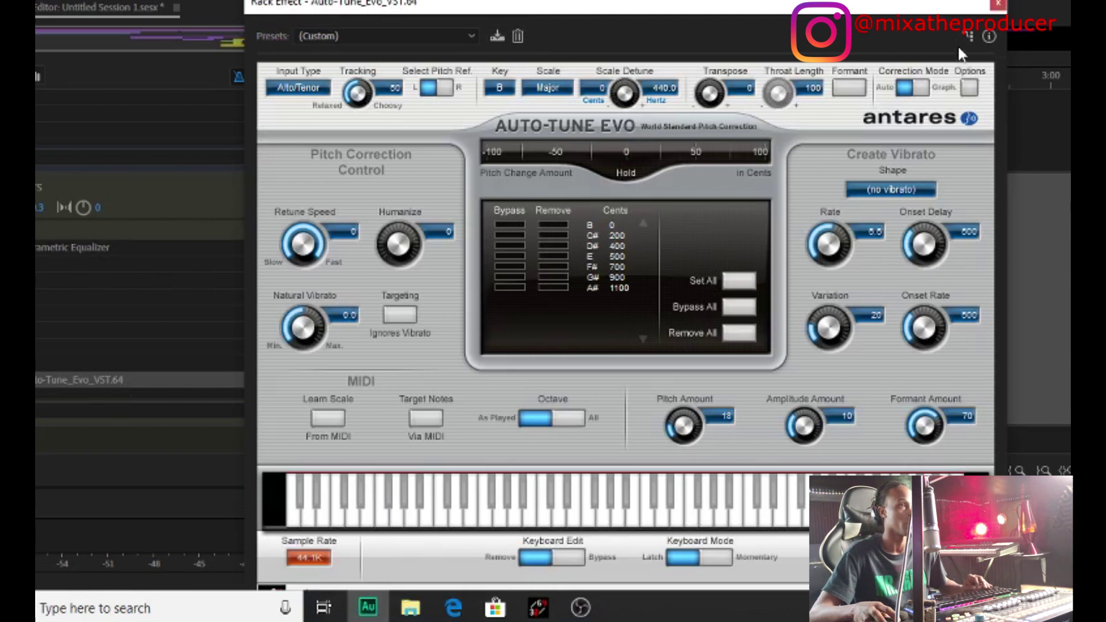
{"action": "left_click", "coordinate": [998, 4]}
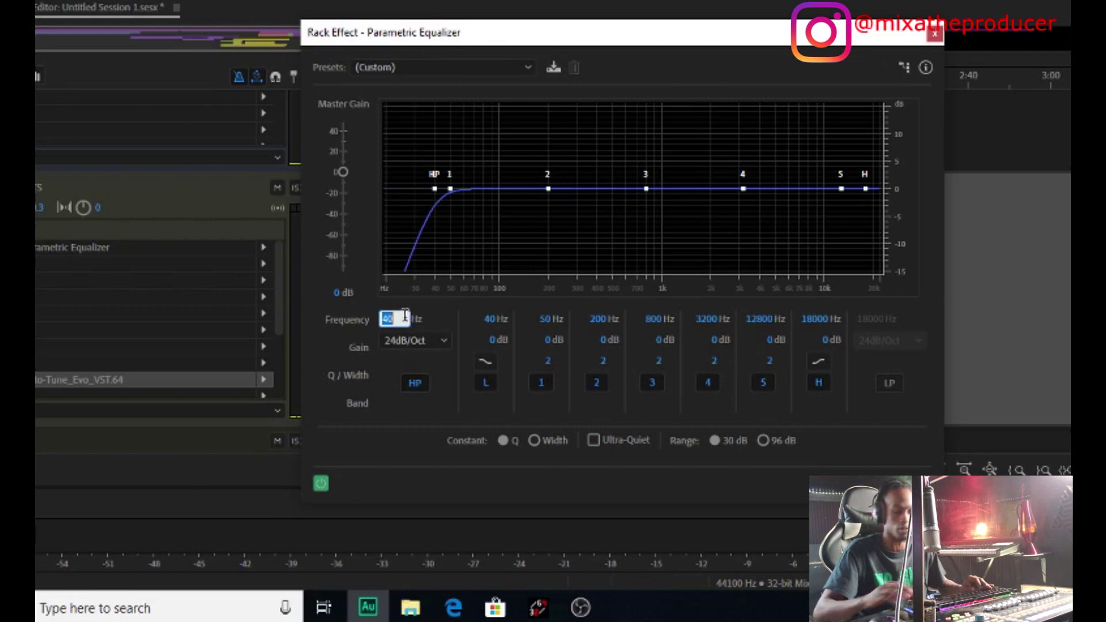
Set the equalizer's high-pass filter to 100 Hz at 48dB/Oct and its low shelf to 100 Hz, and start playback
{"action": "key", "text": "Return"}
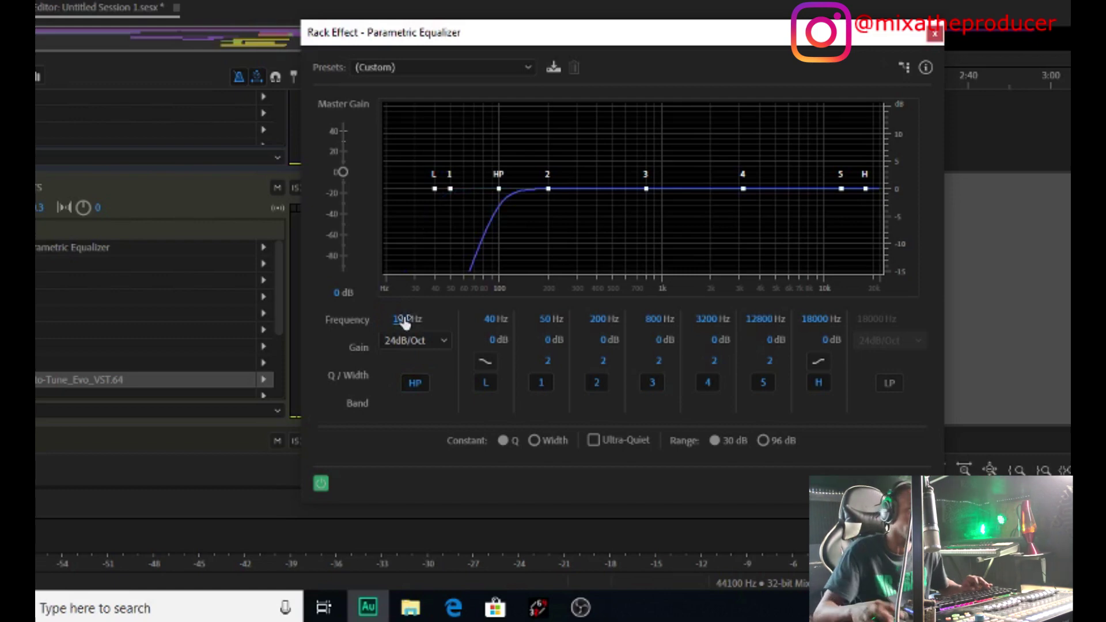
{"action": "left_click", "coordinate": [488, 319]}
{"action": "key", "text": "Return"}
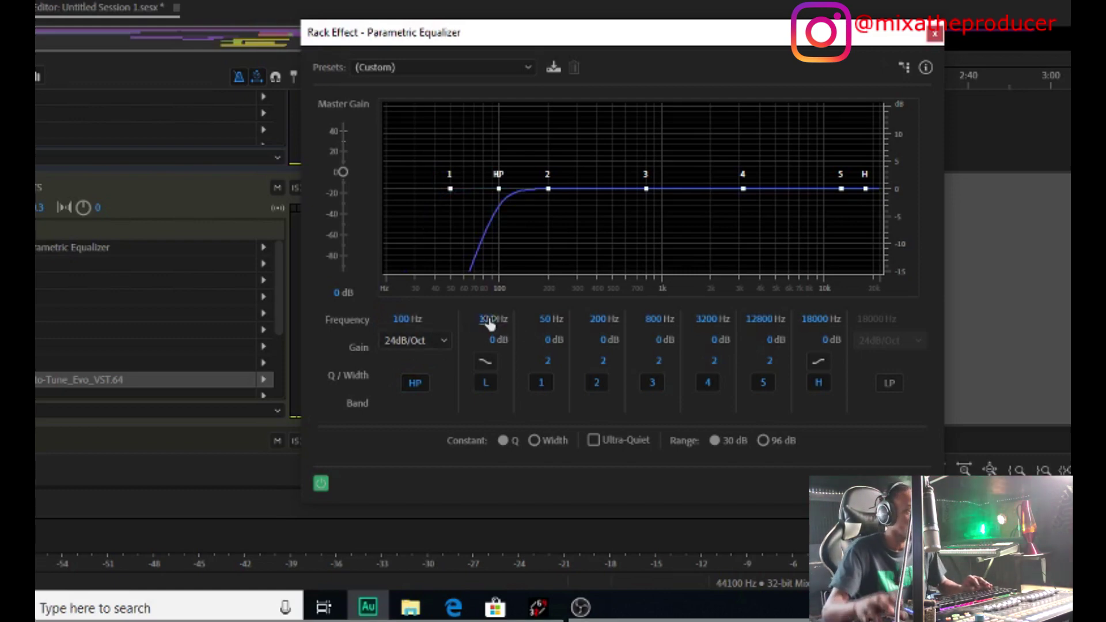
{"action": "left_click", "coordinate": [428, 340]}
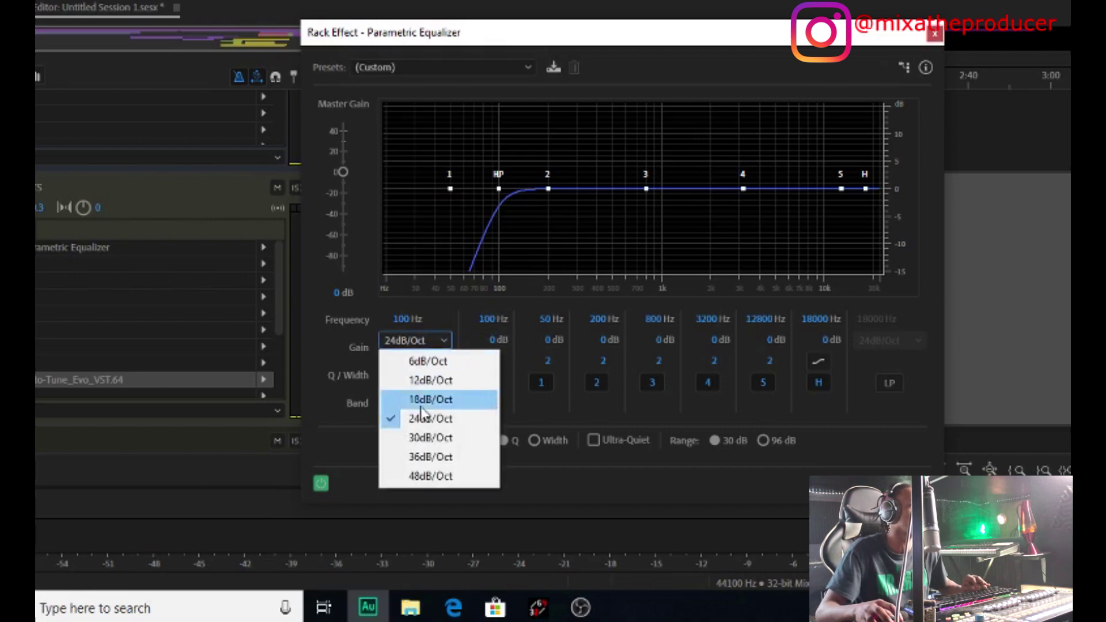
{"action": "left_click", "coordinate": [464, 483]}
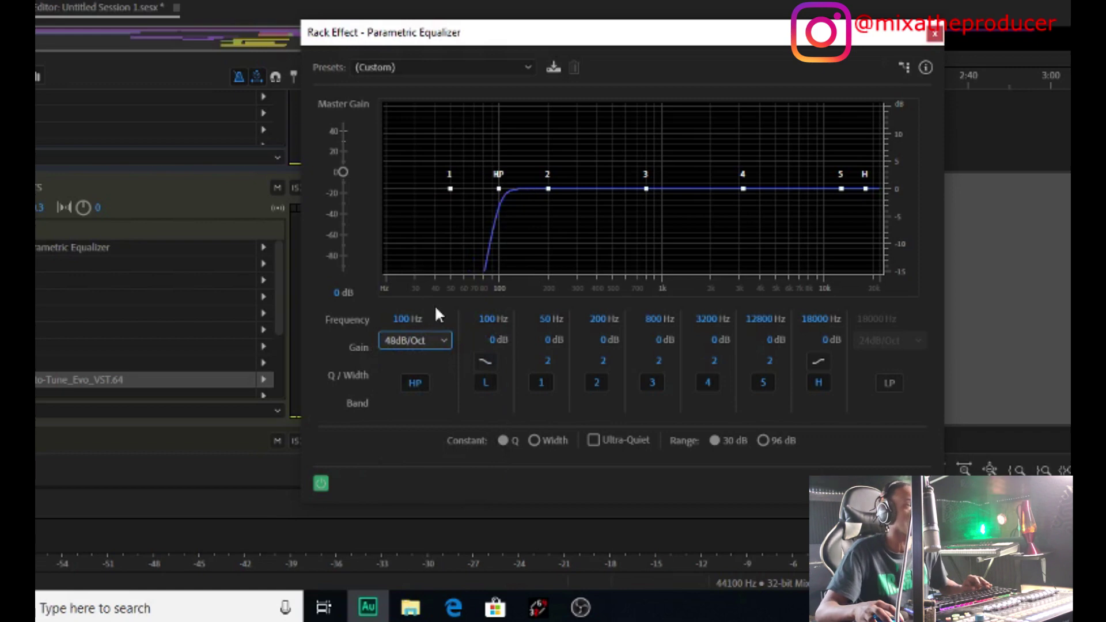
{"action": "key", "text": "space"}
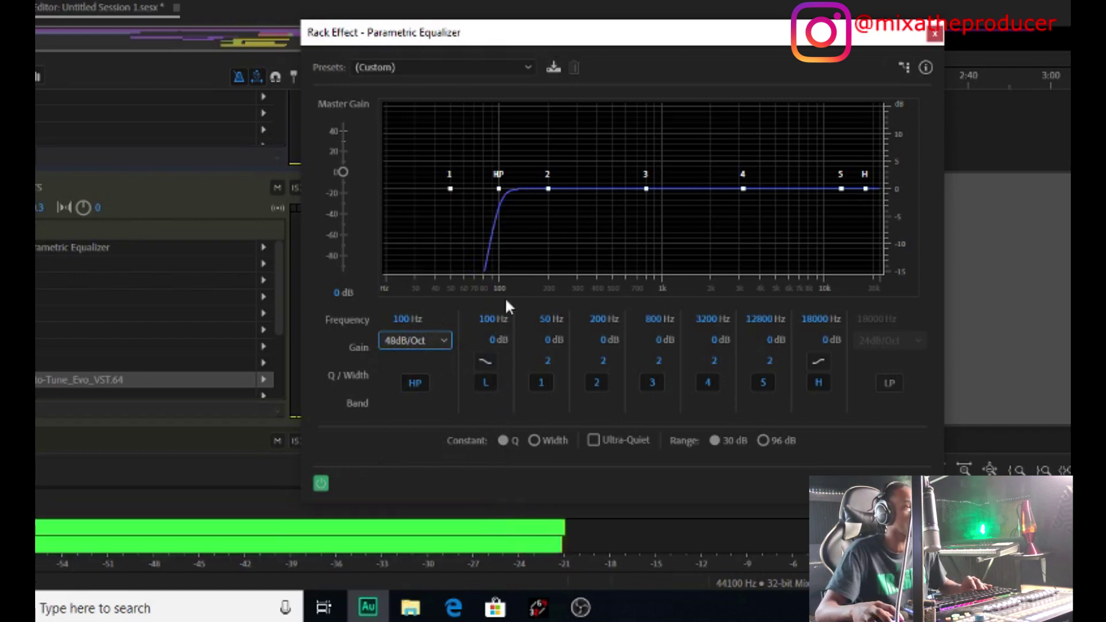
Move the equalizer window off the timeline, place the playhead at Marker 05, play a short passage, and move the window back
{"action": "left_click_drag", "start_coordinate": [696, 38], "coordinate": [1057, 65]}
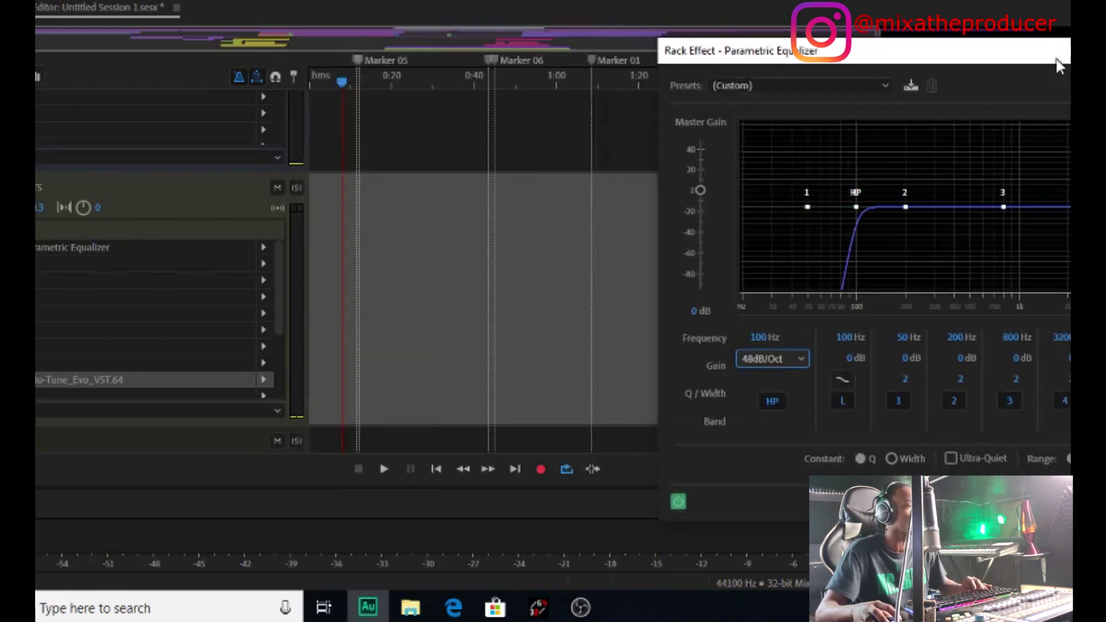
{"action": "left_click", "coordinate": [357, 283]}
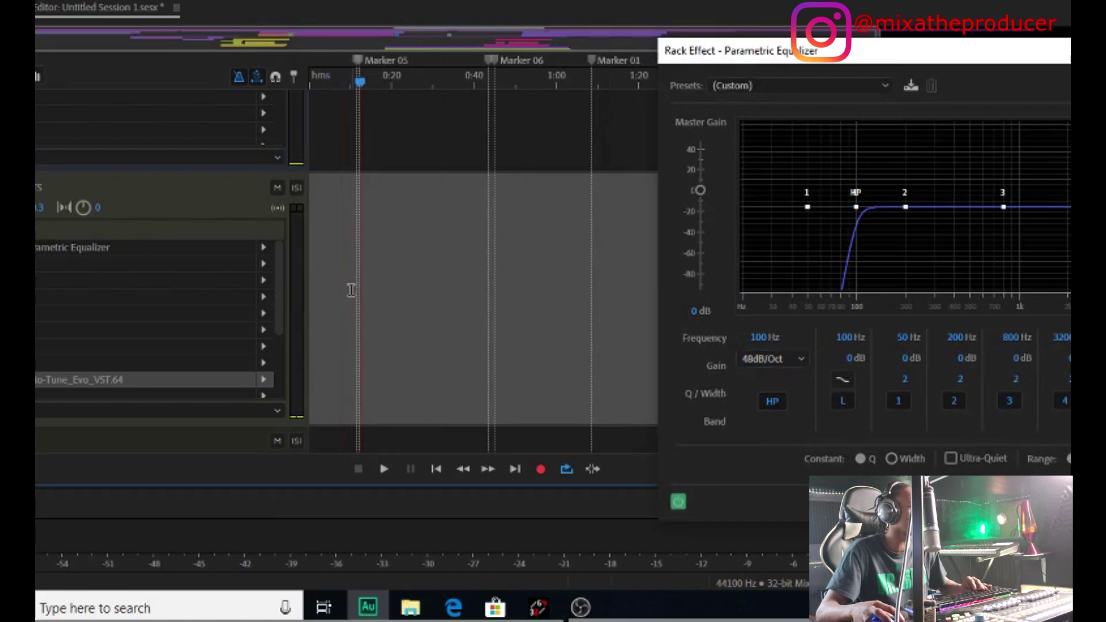
{"action": "key", "text": "space"}
{"action": "key", "text": "space"}
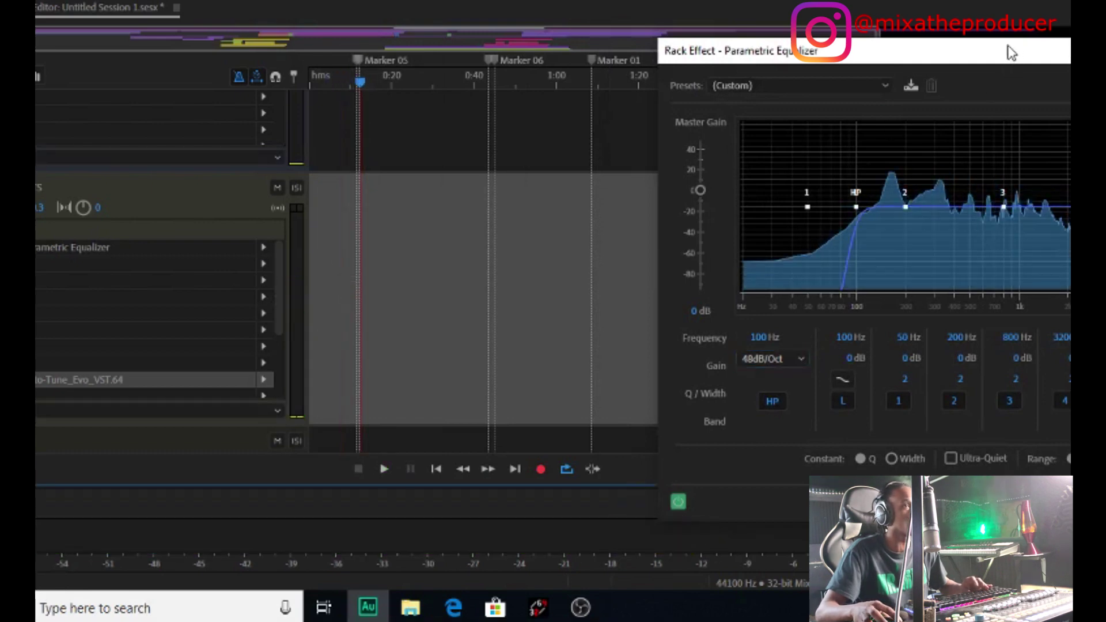
{"action": "left_click_drag", "start_coordinate": [1008, 50], "coordinate": [696, 27]}
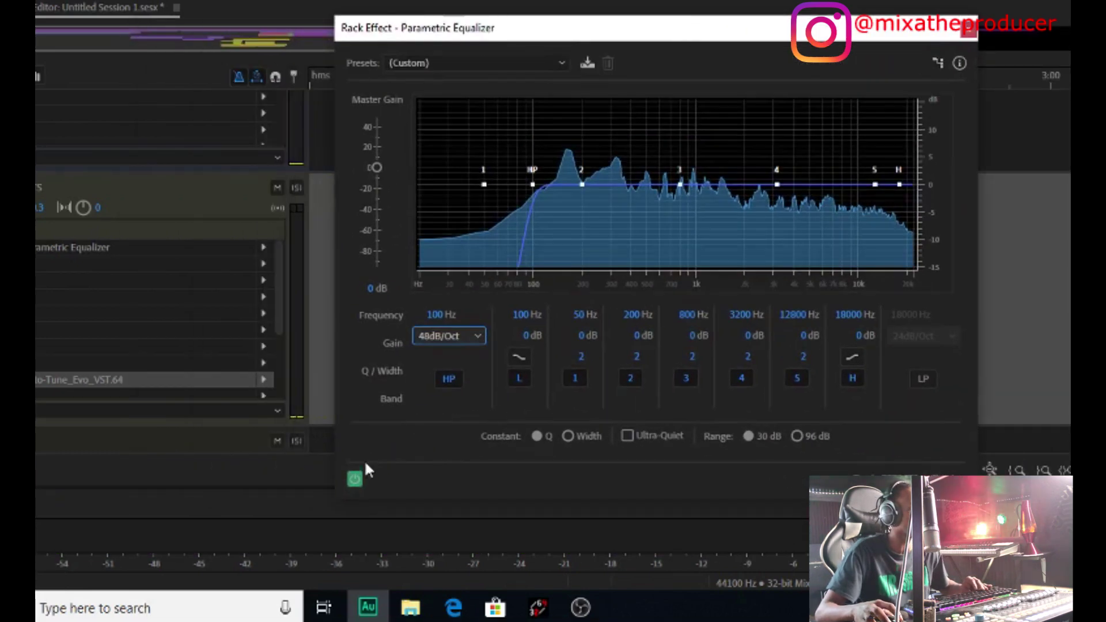
Compare the vocals from Marker 05 with the equalizer bypassed and re-enabled, leaving it switched on
{"action": "left_click", "coordinate": [355, 479]}
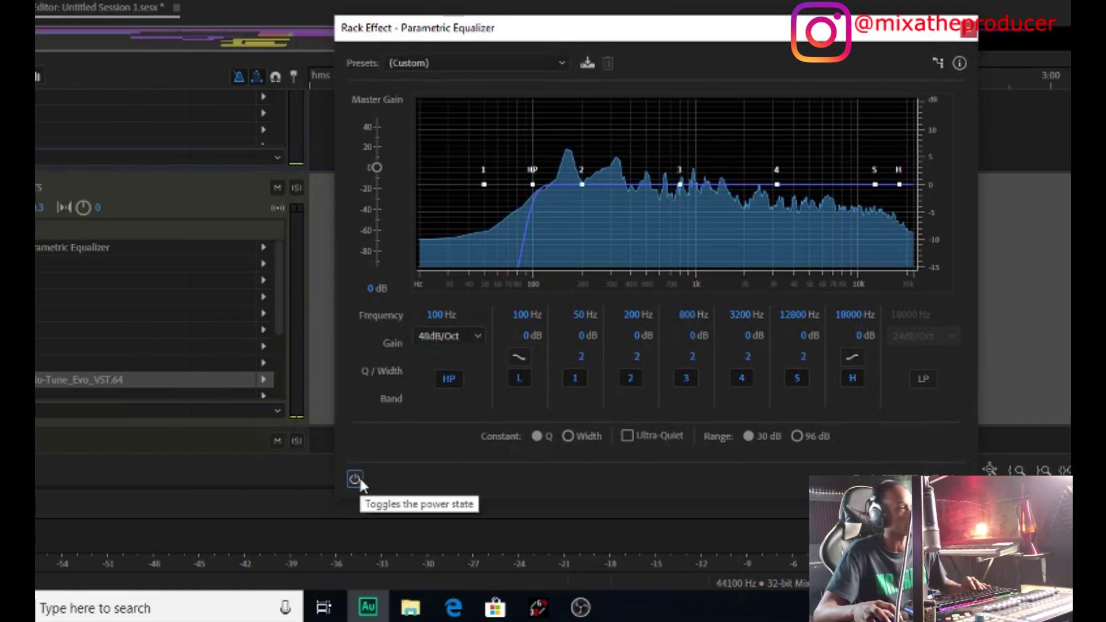
{"action": "key", "text": "space"}
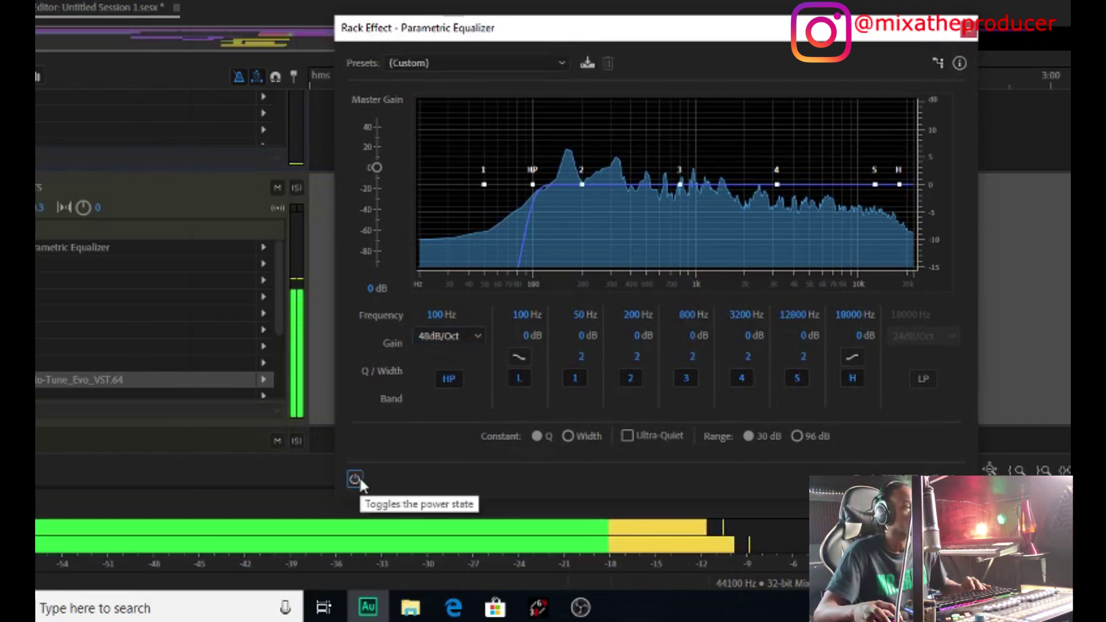
{"action": "key", "text": "space"}
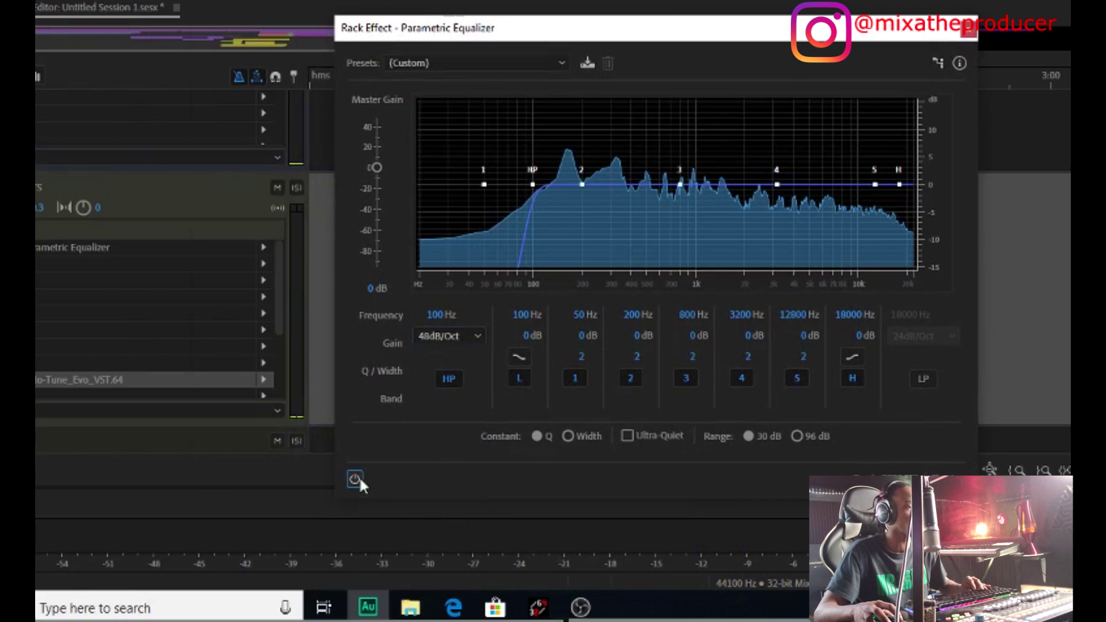
{"action": "left_click", "coordinate": [355, 479]}
{"action": "key", "text": "space"}
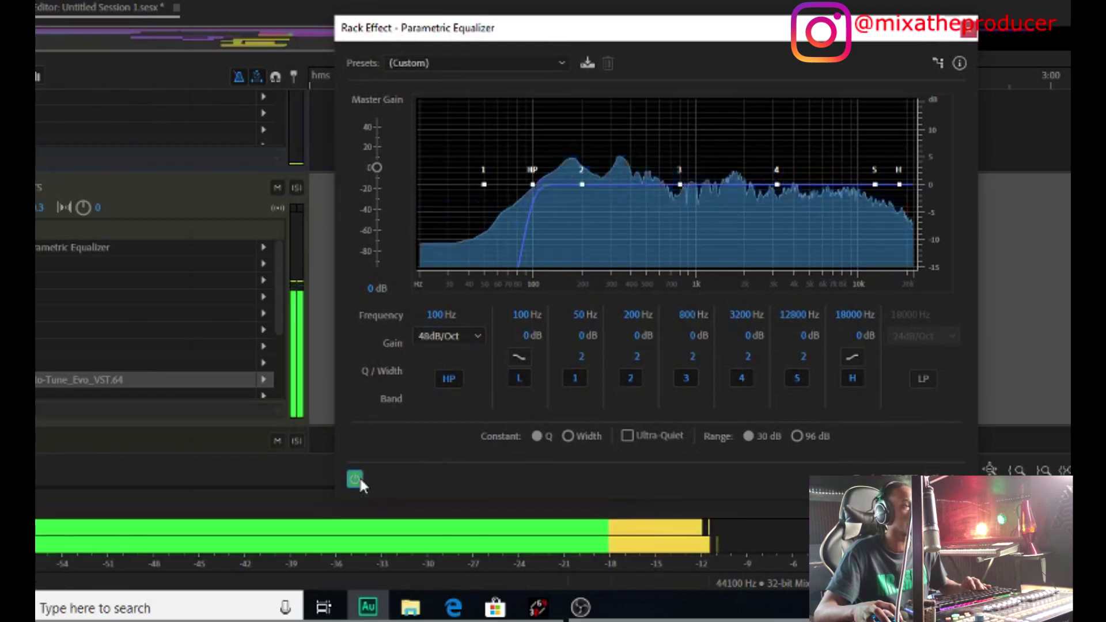
{"action": "key", "text": "space"}
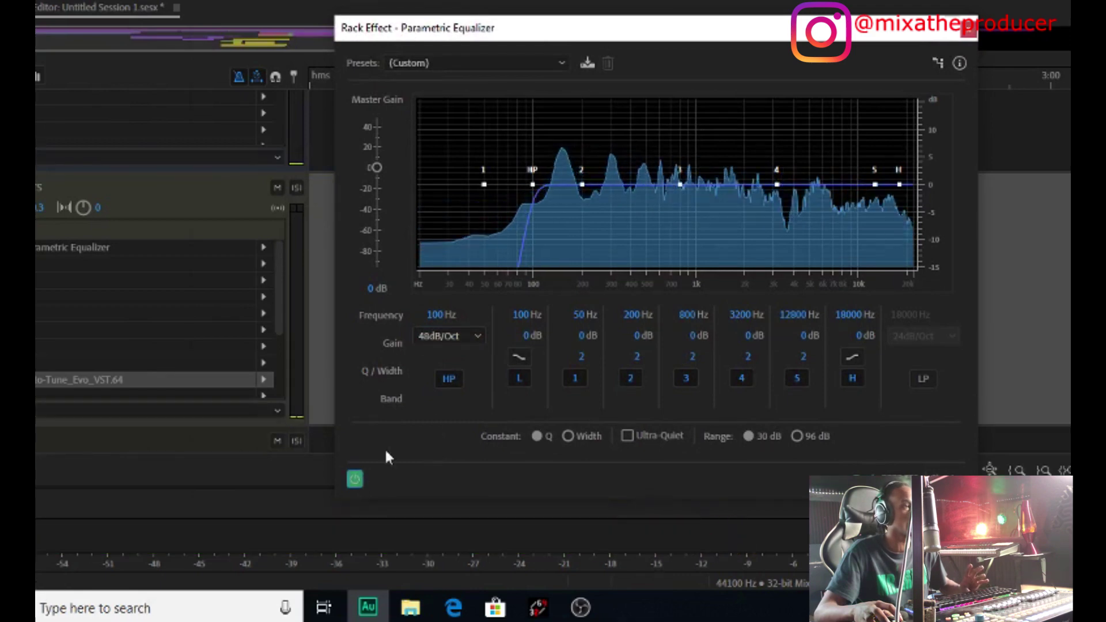
Set the high-pass filter and the low shelf frequencies both to 125 Hz
{"action": "left_click", "coordinate": [433, 315]}
{"action": "type", "text": "125"}
{"action": "key", "text": "Return"}
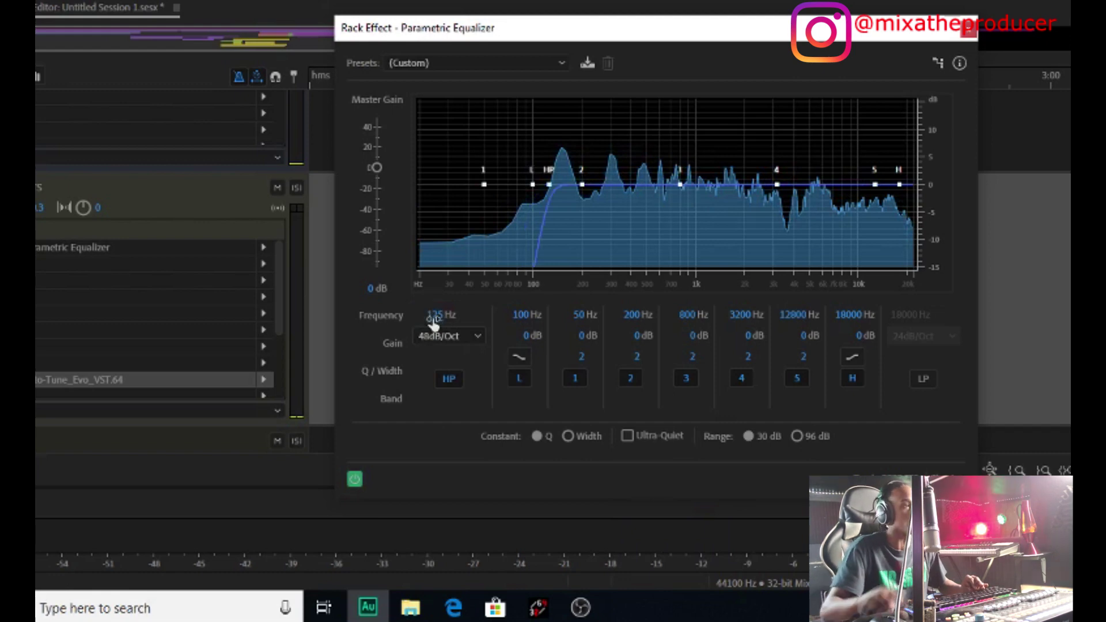
{"action": "left_click", "coordinate": [514, 314]}
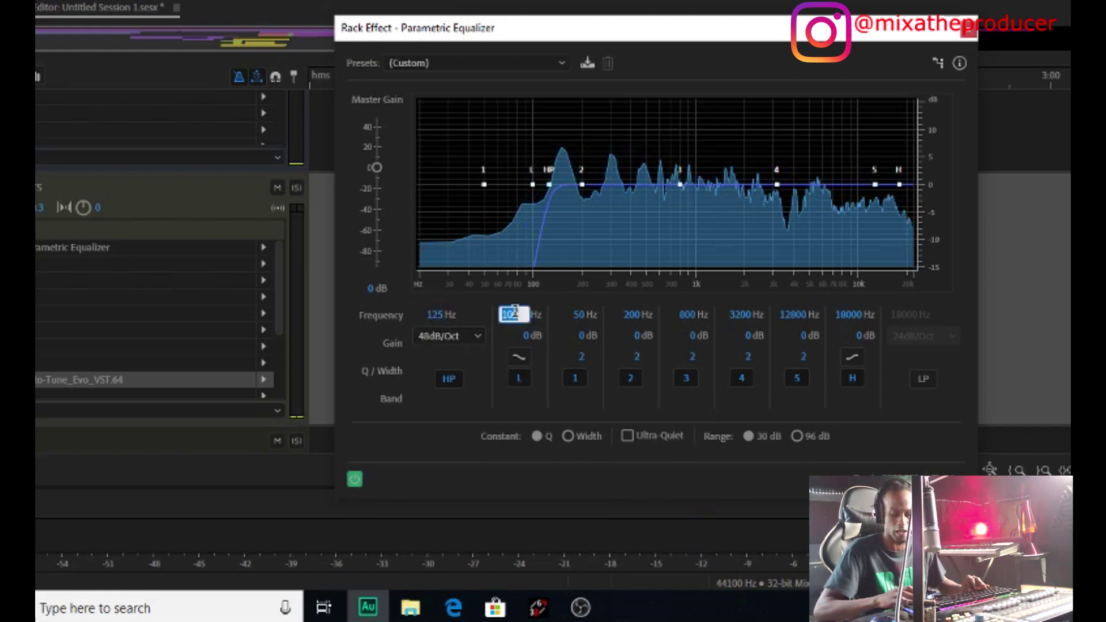
{"action": "type", "text": "125"}
{"action": "key", "text": "Return"}
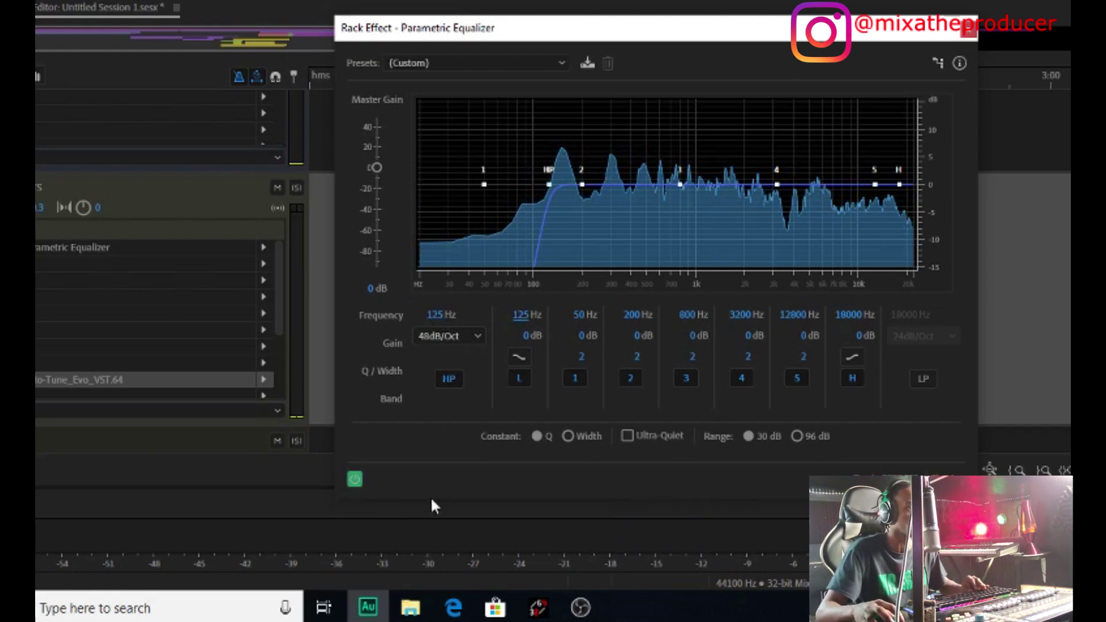
Audition the 125 Hz low cut by comparing playback with the equalizer bypassed and active
{"action": "key", "text": "space"}
{"action": "left_click", "coordinate": [355, 478]}
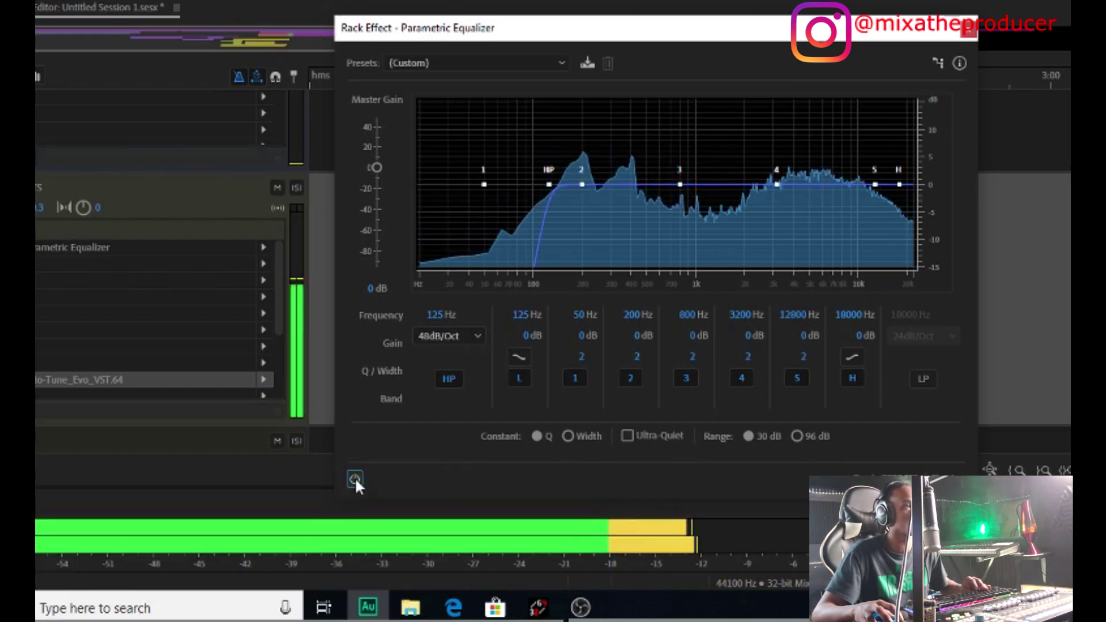
{"action": "key", "text": "space"}
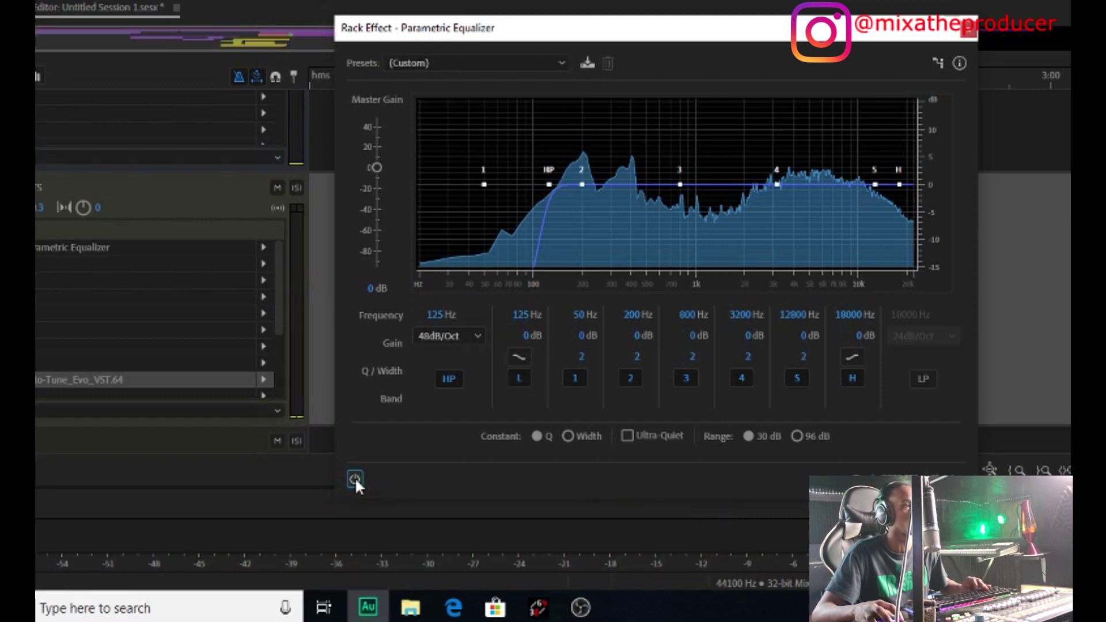
{"action": "key", "text": "space"}
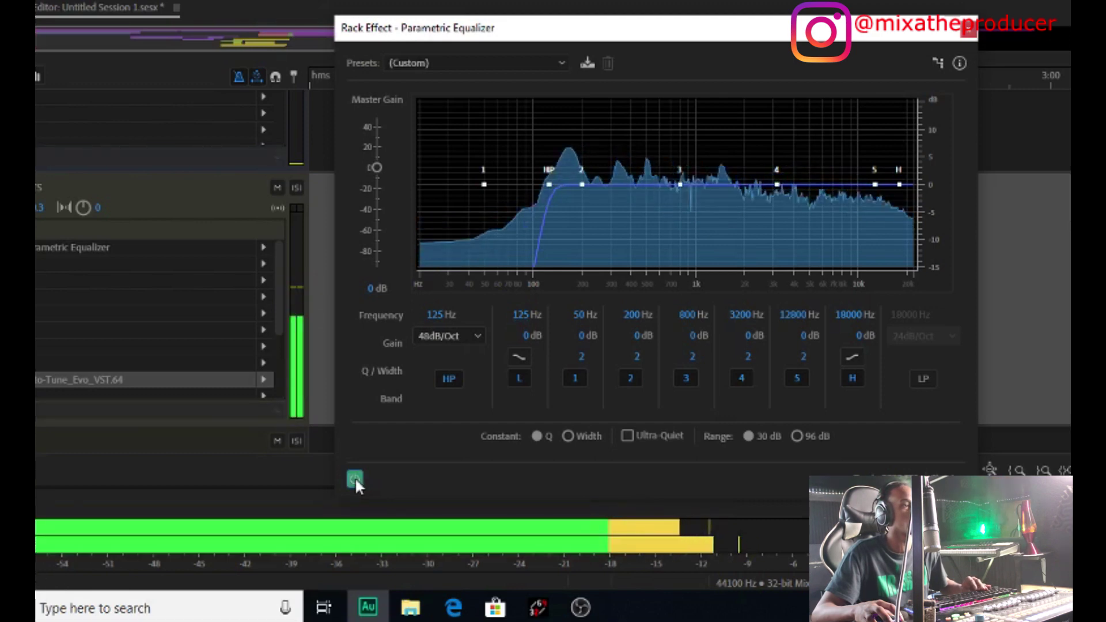
{"action": "key", "text": "space"}
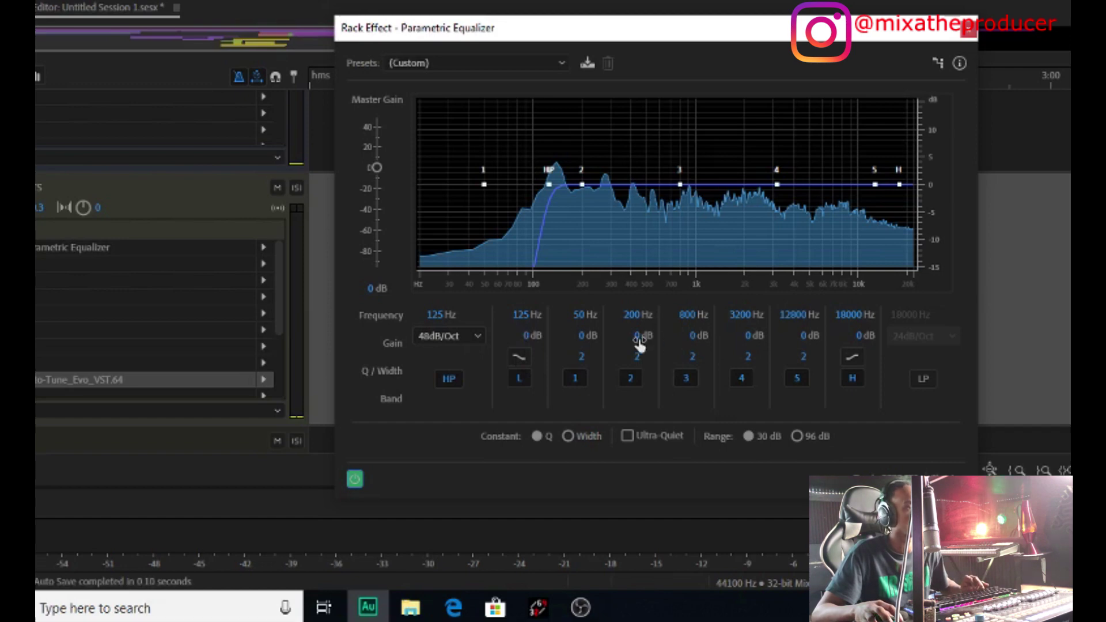
Boost band 2 to 12.7 dB, sweep its frequency to 182 Hz and narrow its Q to 21.6 while auditioning the vocals
{"action": "left_click_drag", "start_coordinate": [640, 340], "coordinate": [654, 293]}
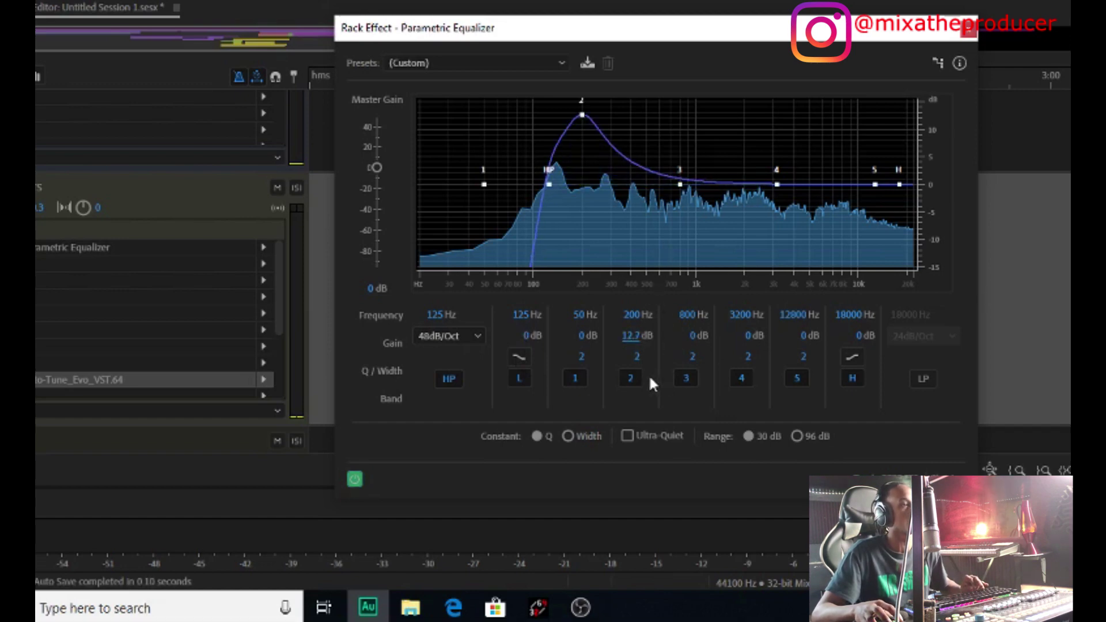
{"action": "left_click_drag", "start_coordinate": [643, 358], "coordinate": [651, 304]}
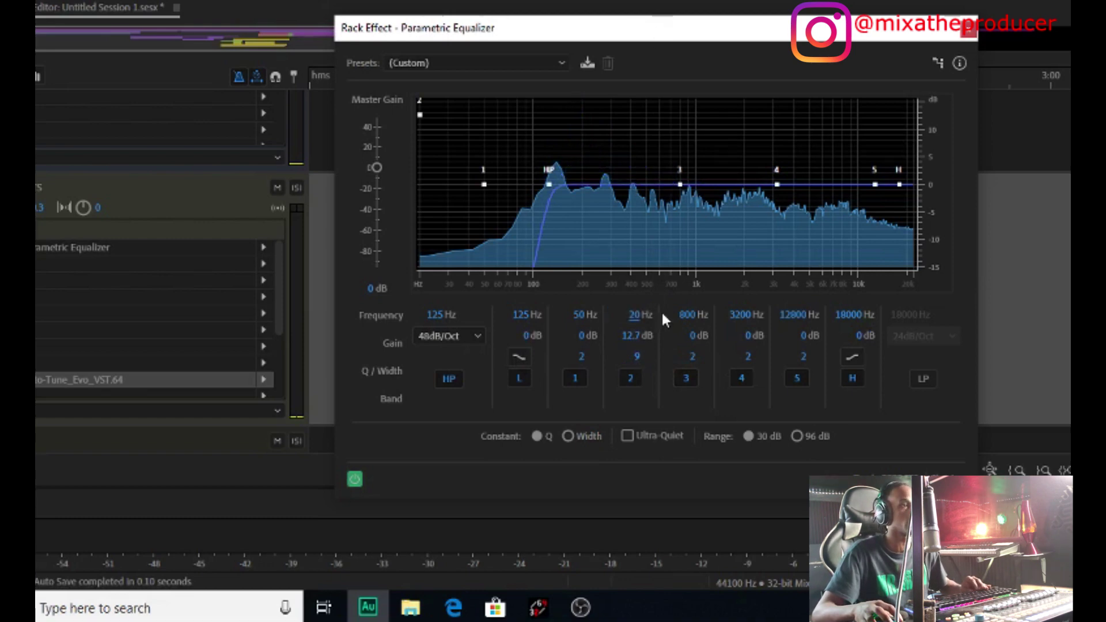
{"action": "left_click_drag", "start_coordinate": [637, 316], "coordinate": [635, 213]}
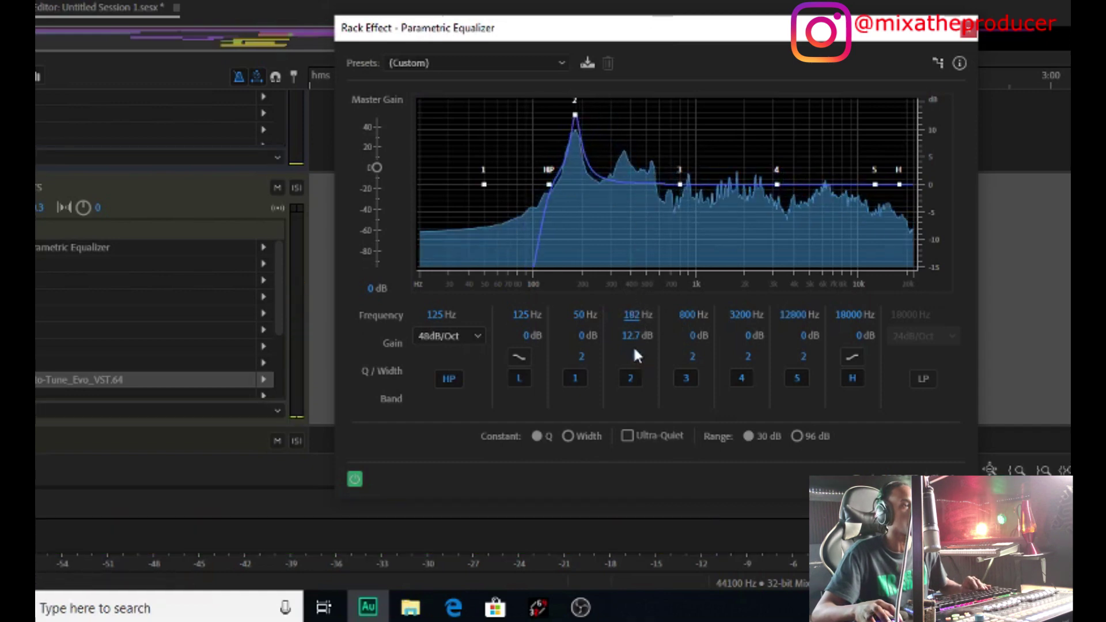
{"action": "left_click_drag", "start_coordinate": [632, 353], "coordinate": [645, 316]}
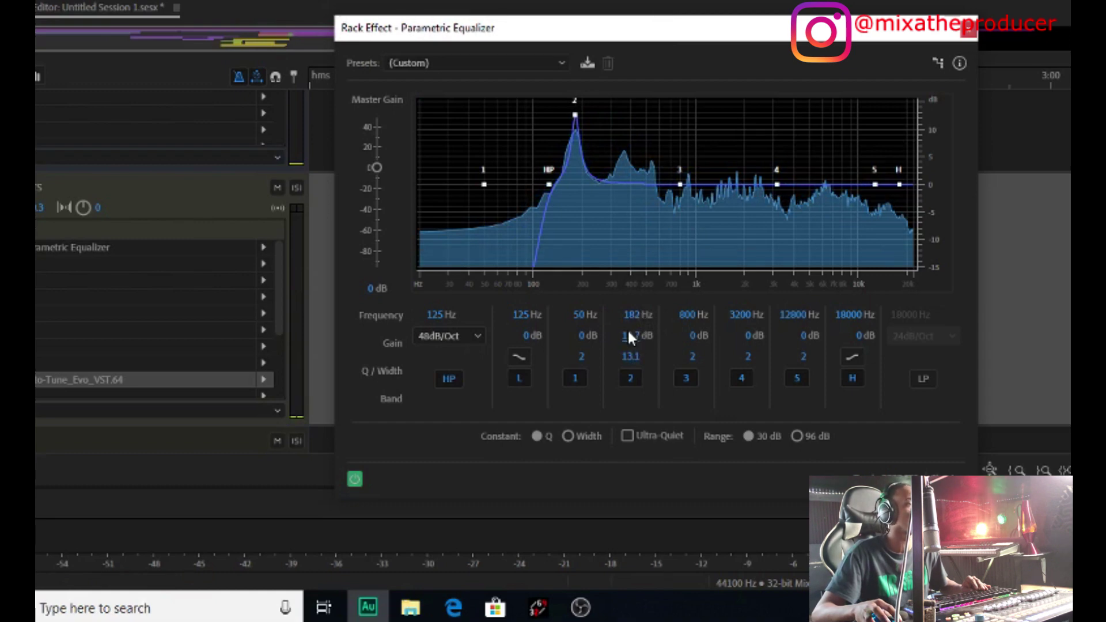
{"action": "key", "text": "Return"}
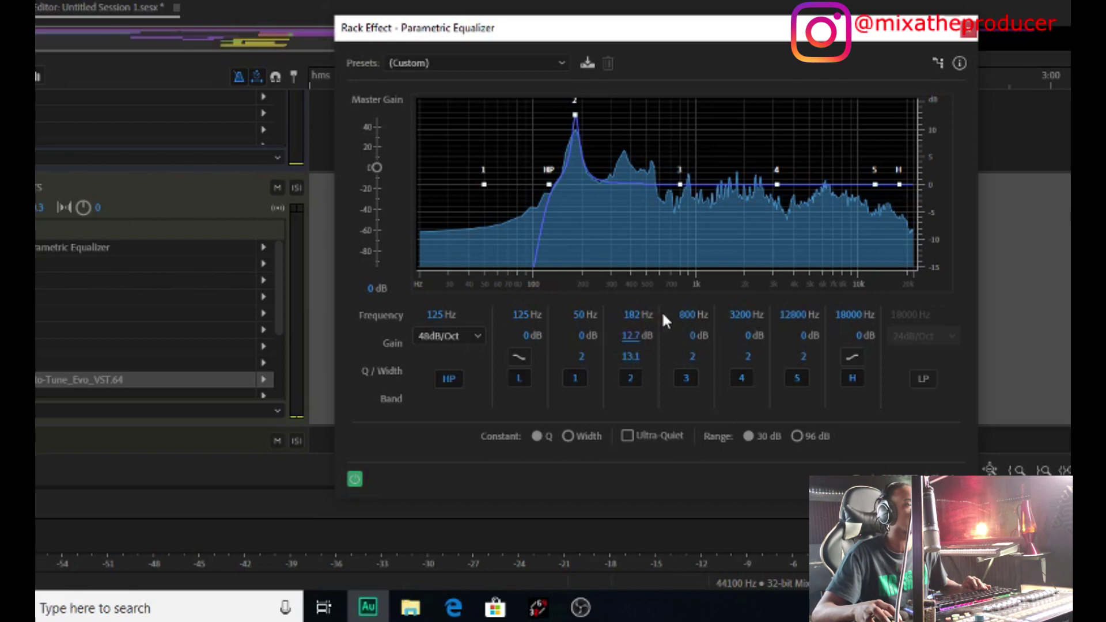
{"action": "key", "text": "space"}
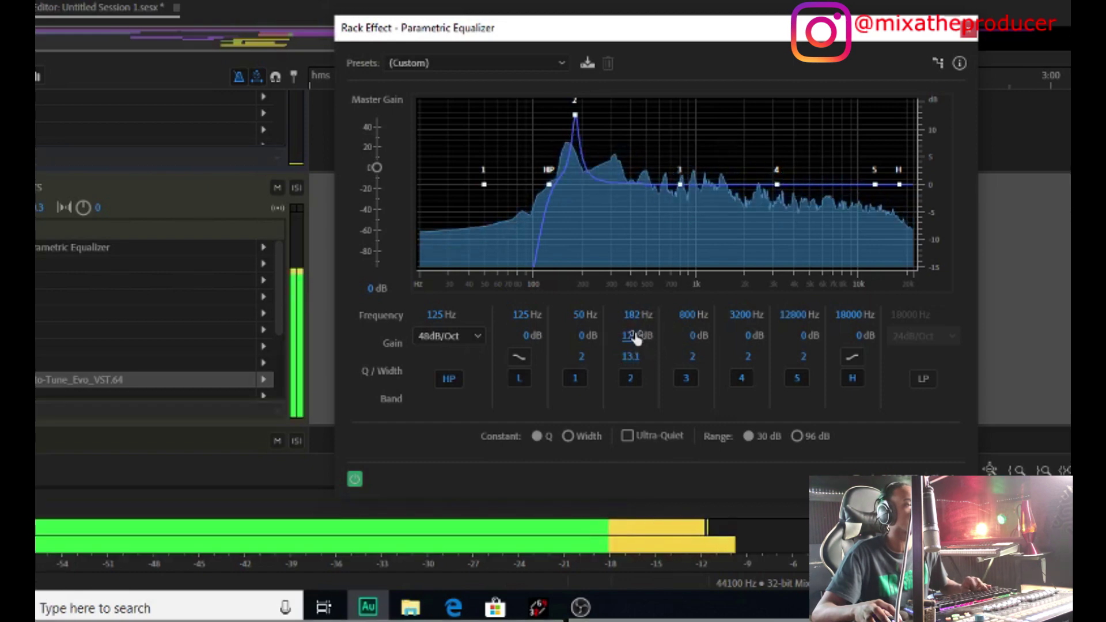
{"action": "key", "text": "space"}
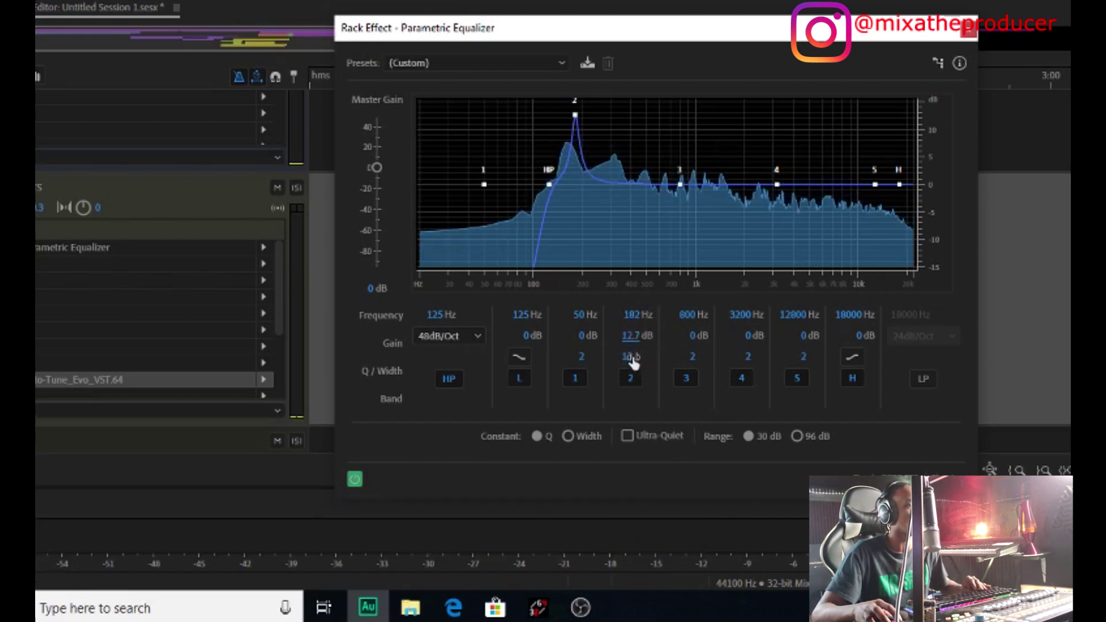
{"action": "left_click_drag", "start_coordinate": [630, 337], "coordinate": [645, 293]}
{"action": "key", "text": "space"}
{"action": "key", "text": "space"}
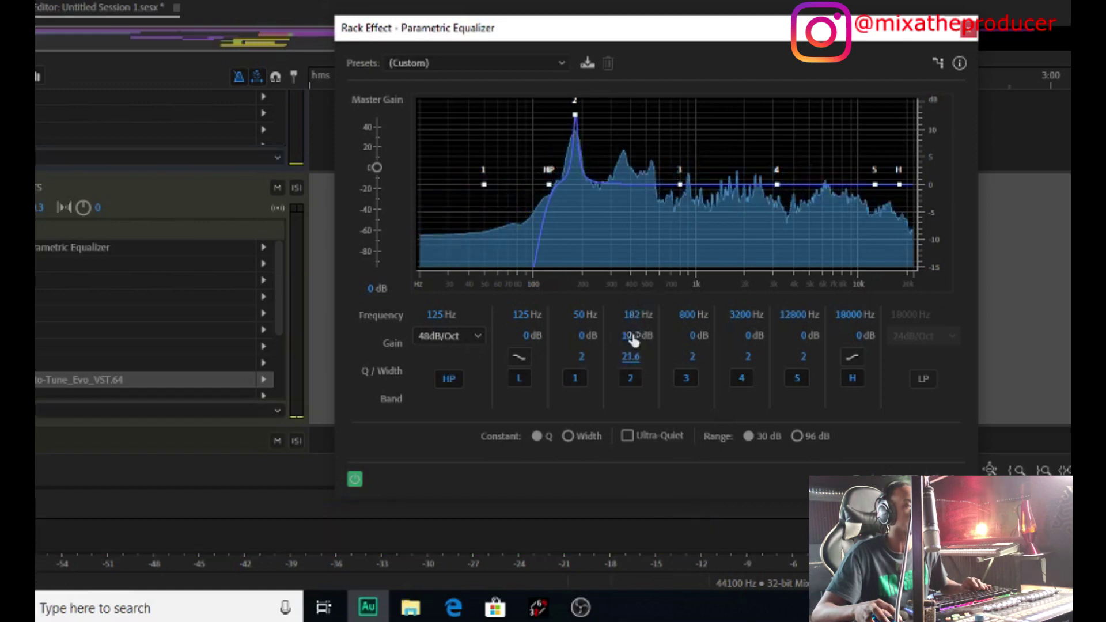
Turn band 2 into a cut, try -6 dB, settle its gain at -4.9 dB and play the result
{"action": "left_click_drag", "start_coordinate": [633, 340], "coordinate": [632, 446]}
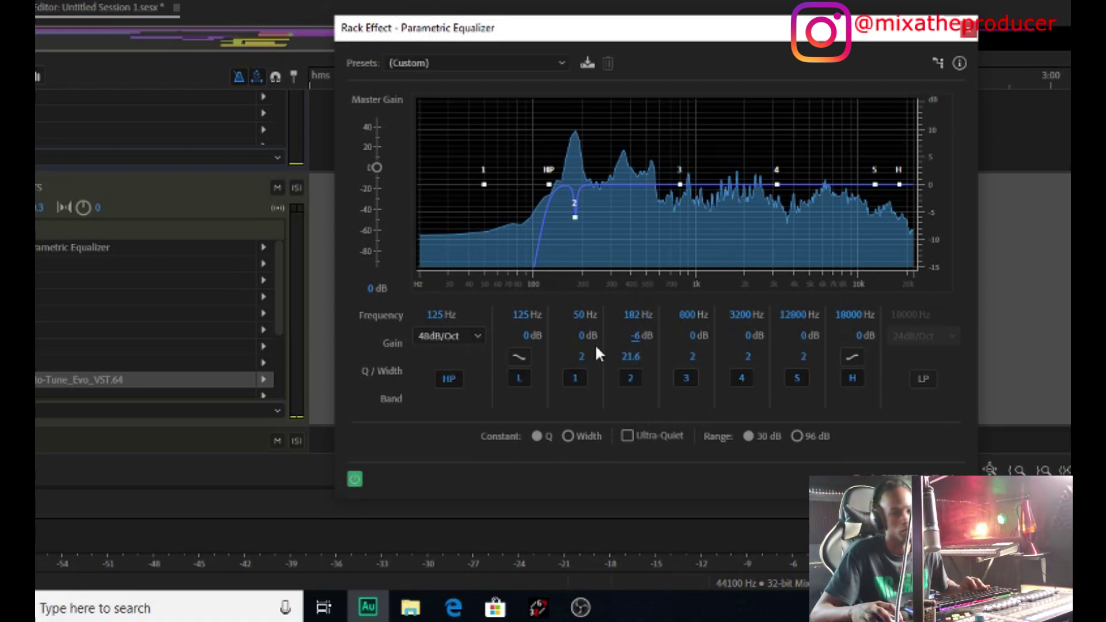
{"action": "key", "text": "space"}
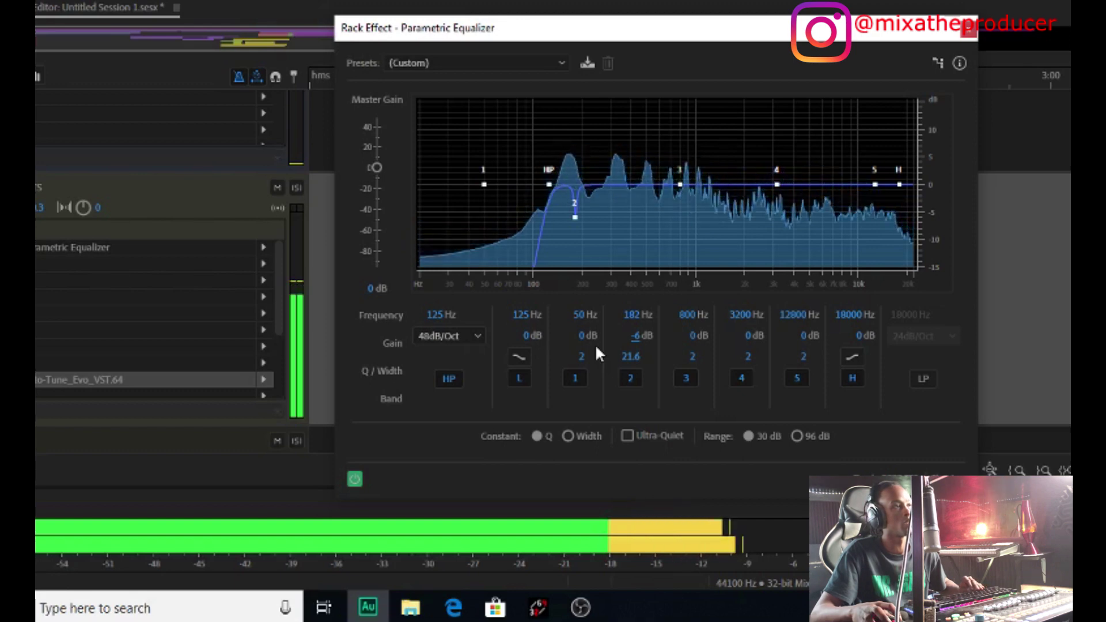
{"action": "key", "text": "space"}
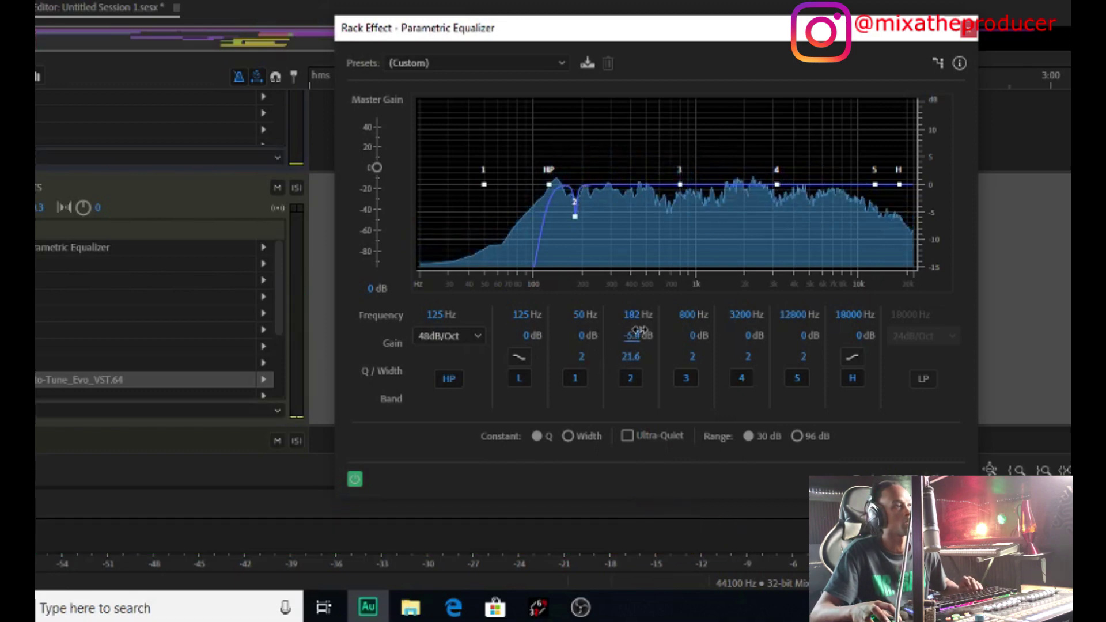
{"action": "left_click_drag", "start_coordinate": [640, 330], "coordinate": [642, 329]}
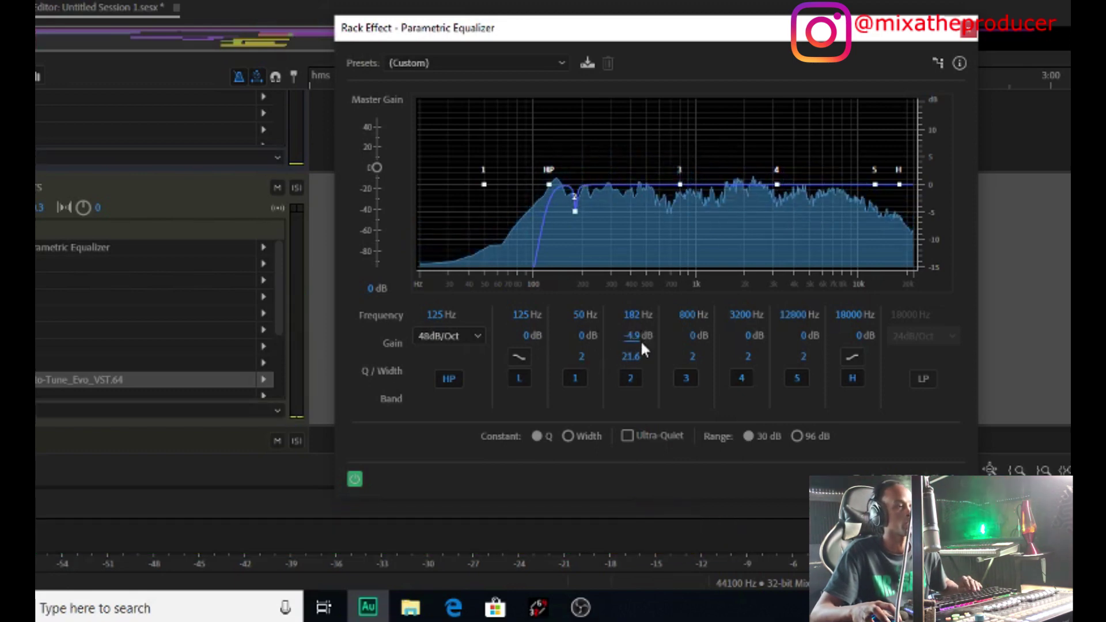
{"action": "key", "text": "space"}
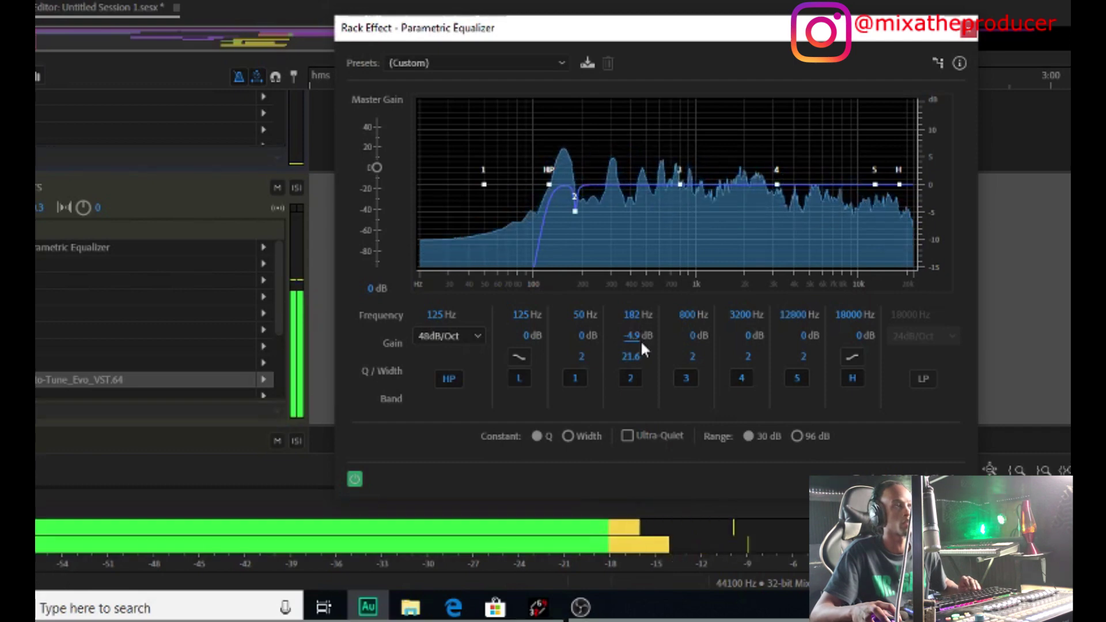
{"action": "key", "text": "space"}
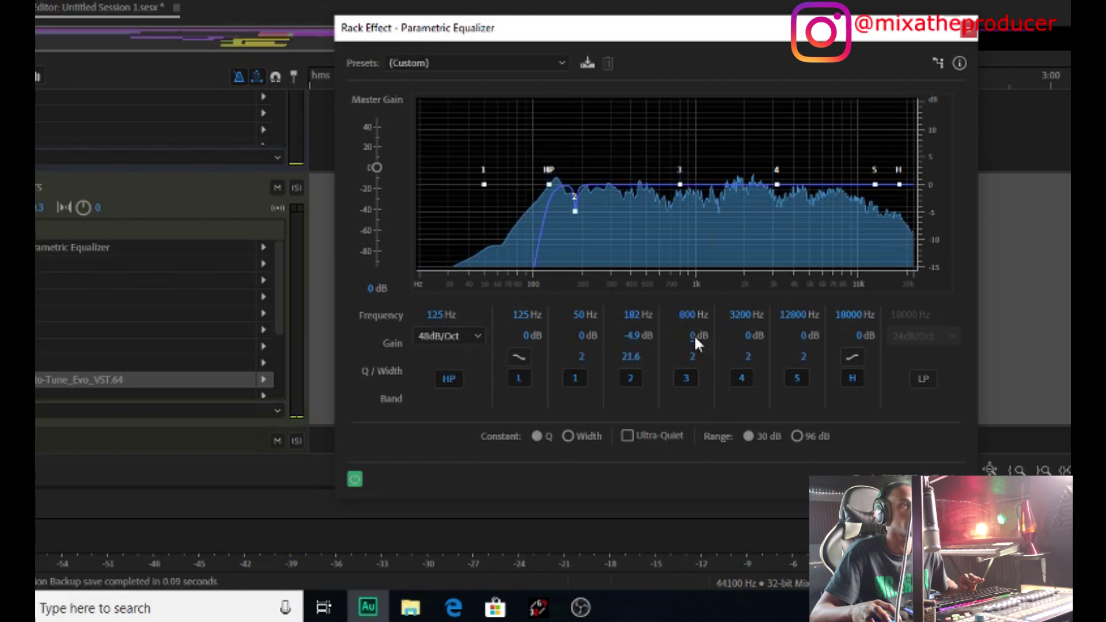
Sweep a narrow boost on band 3 to 227 Hz while auditioning, and cut it to -7.6 dB with a Q of 37.1
{"action": "left_click_drag", "start_coordinate": [696, 339], "coordinate": [708, 278]}
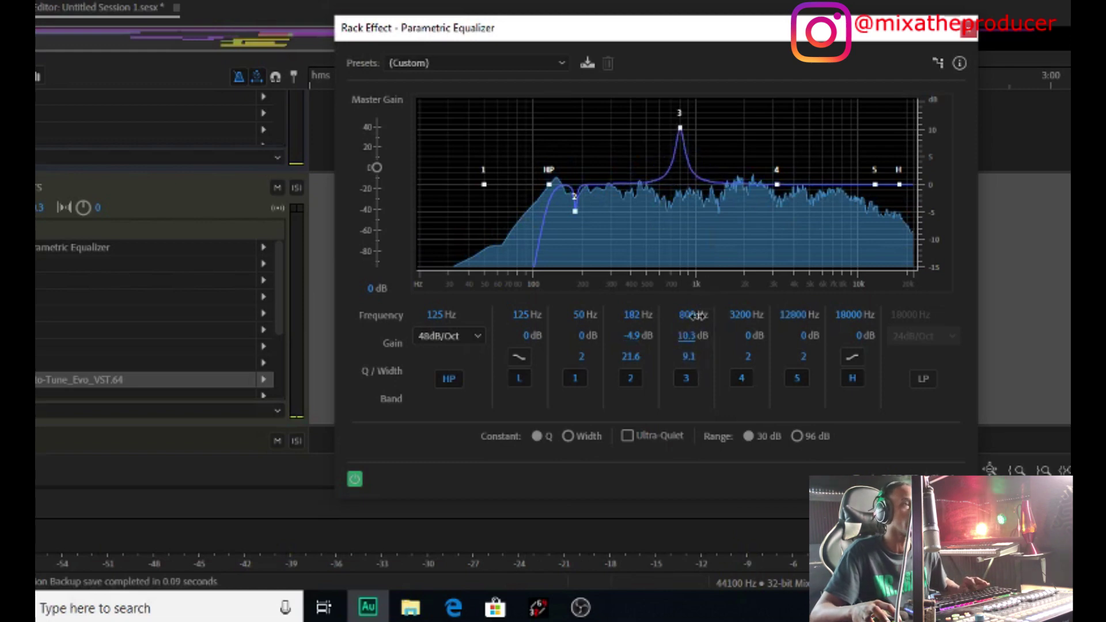
{"action": "left_click_drag", "start_coordinate": [697, 316], "coordinate": [673, 333]}
{"action": "key", "text": "space"}
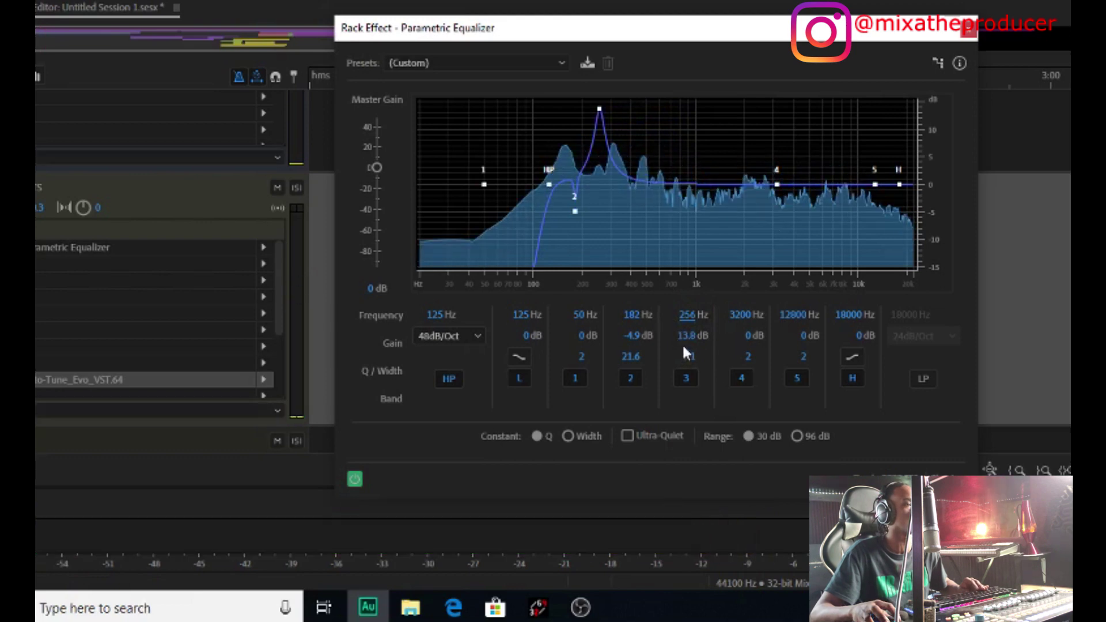
{"action": "left_click_drag", "start_coordinate": [687, 356], "coordinate": [724, 254]}
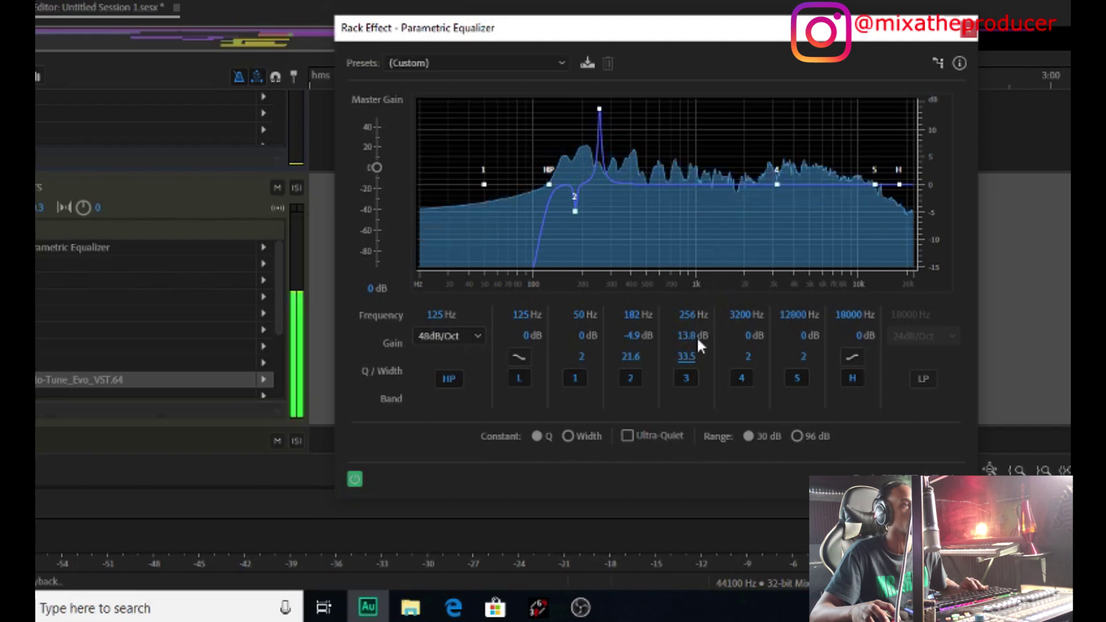
{"action": "left_click_drag", "start_coordinate": [689, 324], "coordinate": [680, 317]}
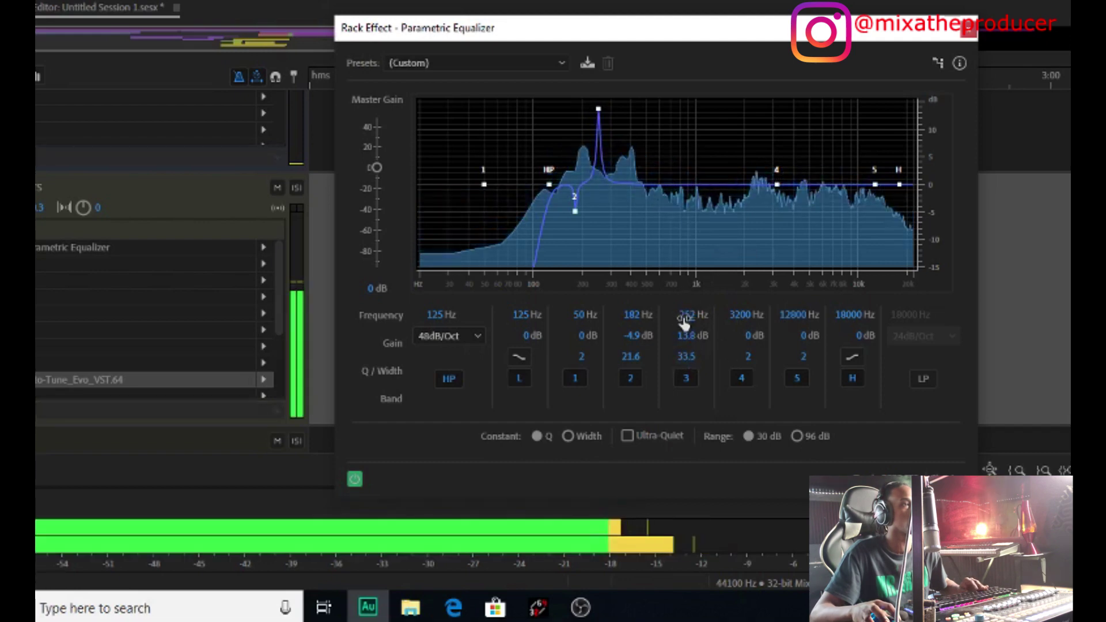
{"action": "left_click_drag", "start_coordinate": [681, 319], "coordinate": [681, 321]}
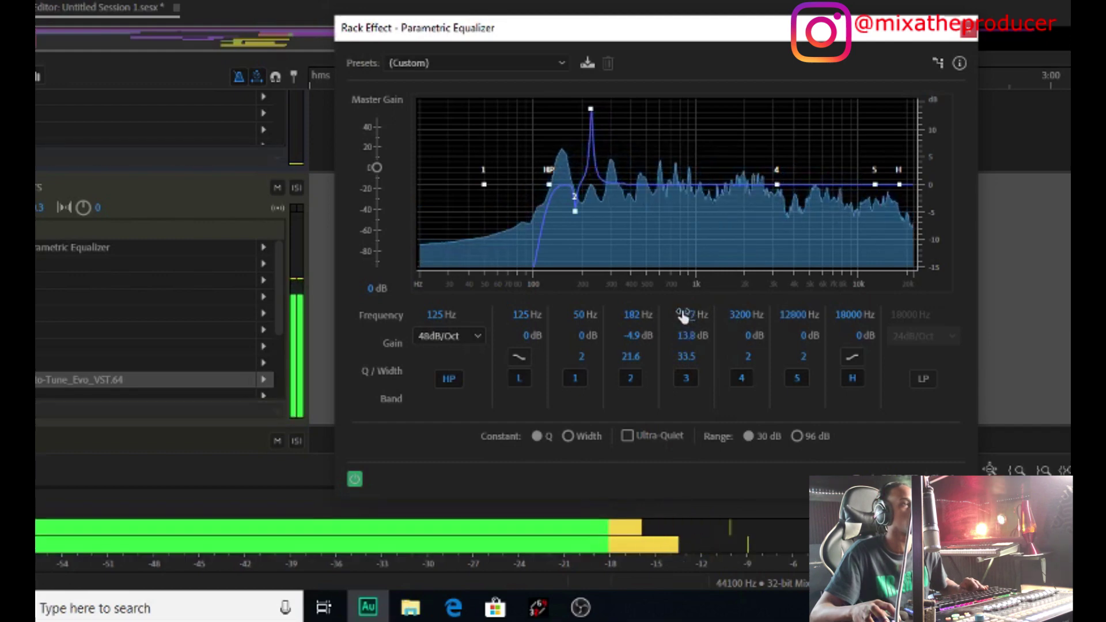
{"action": "left_click_drag", "start_coordinate": [695, 355], "coordinate": [688, 340]}
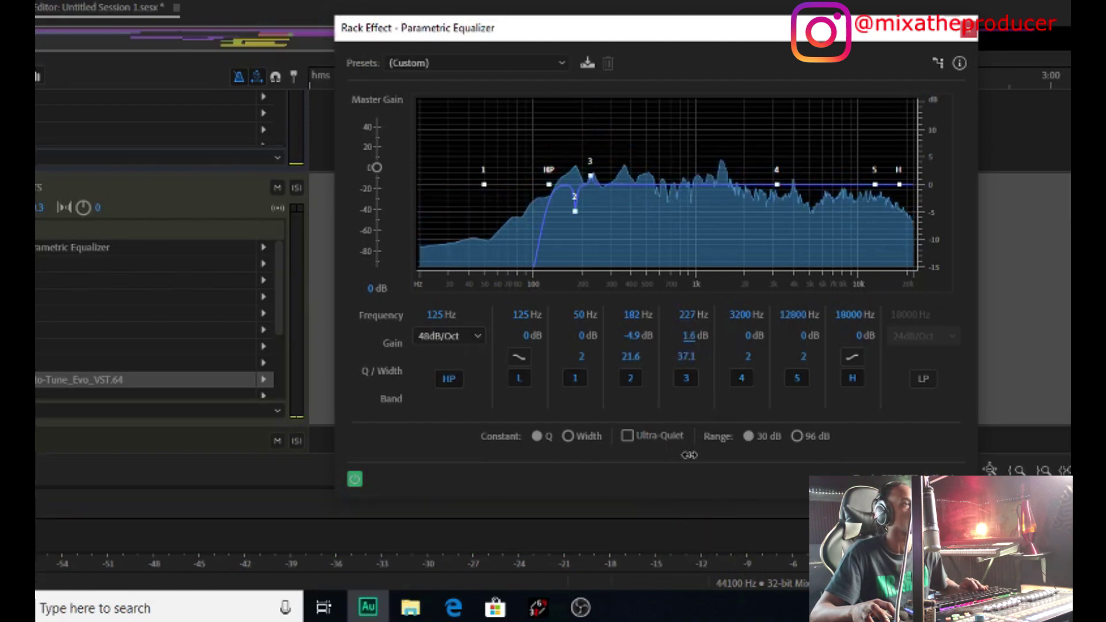
{"action": "left_click_drag", "start_coordinate": [690, 455], "coordinate": [700, 544]}
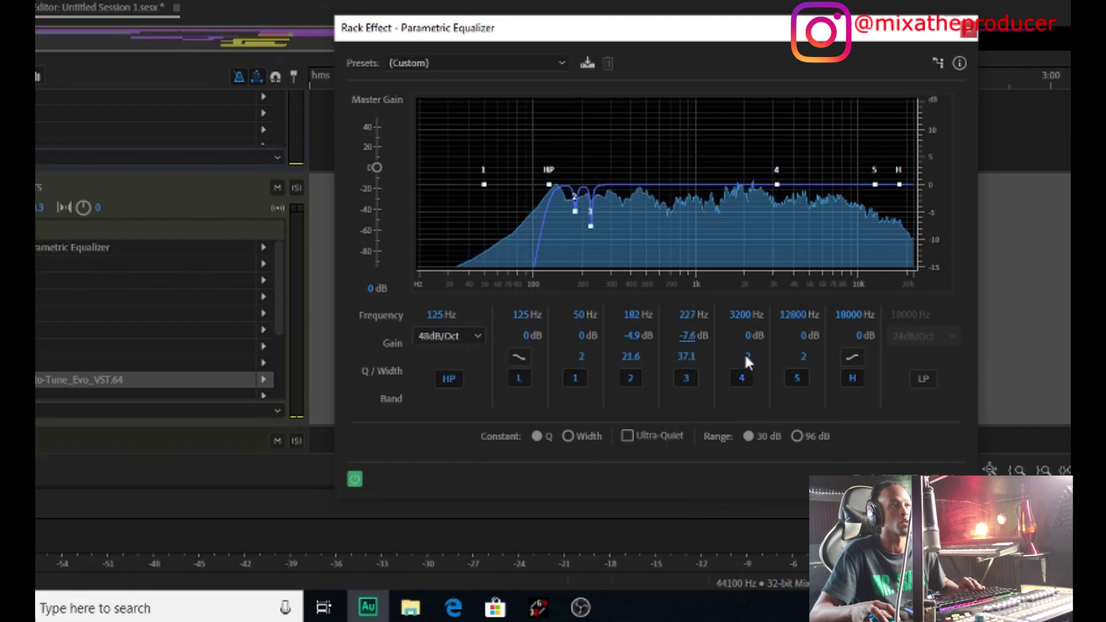
Boost band 4 to 11.9 dB with a Q of 19.2 and sweep its frequency to 804 Hz during playback
{"action": "left_click_drag", "start_coordinate": [744, 356], "coordinate": [782, 246]}
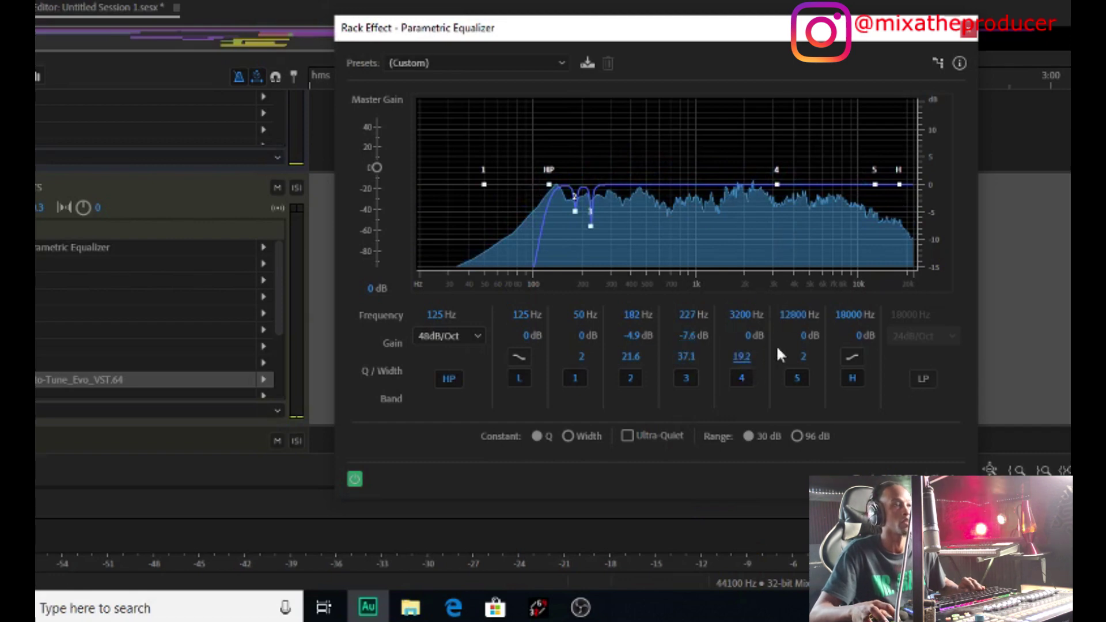
{"action": "left_click_drag", "start_coordinate": [752, 335], "coordinate": [766, 250]}
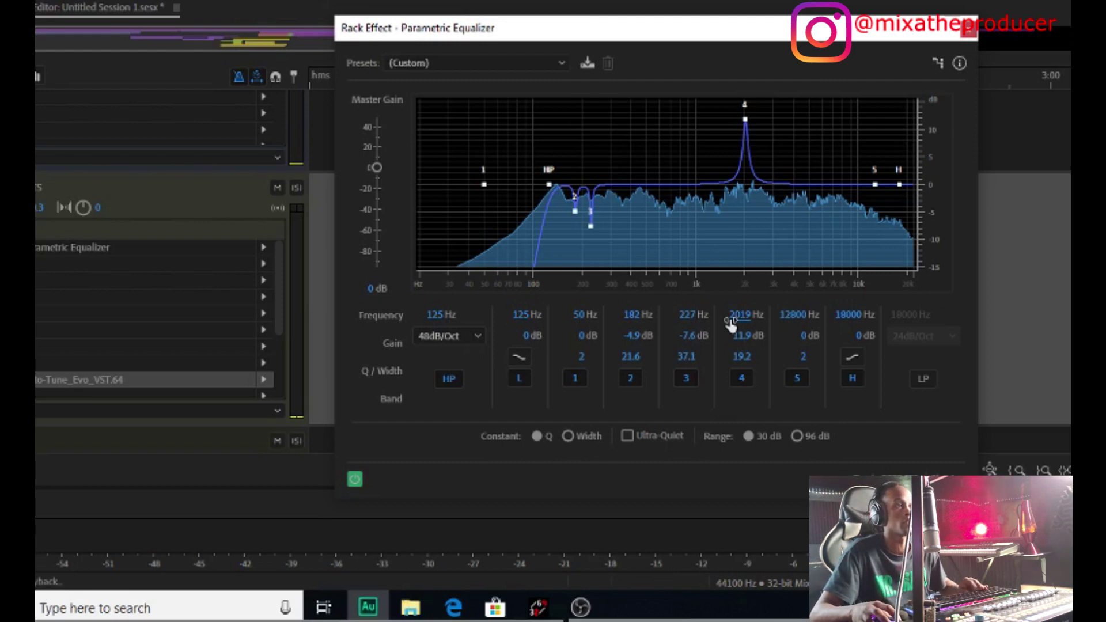
{"action": "key", "text": "space"}
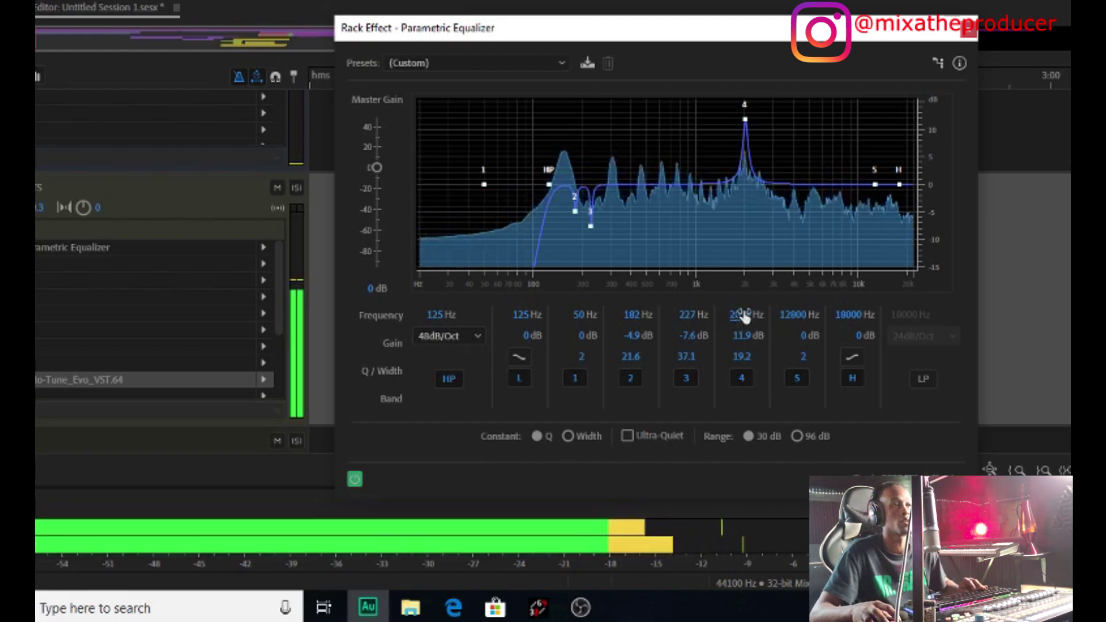
{"action": "left_click_drag", "start_coordinate": [741, 316], "coordinate": [724, 329]}
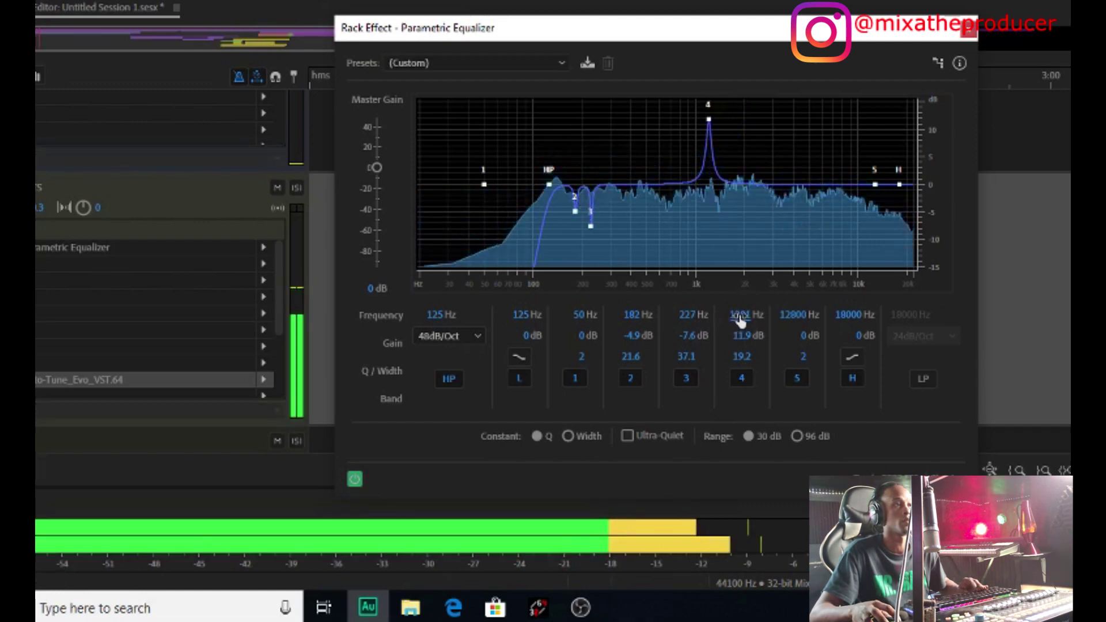
{"action": "left_click_drag", "start_coordinate": [728, 316], "coordinate": [727, 321]}
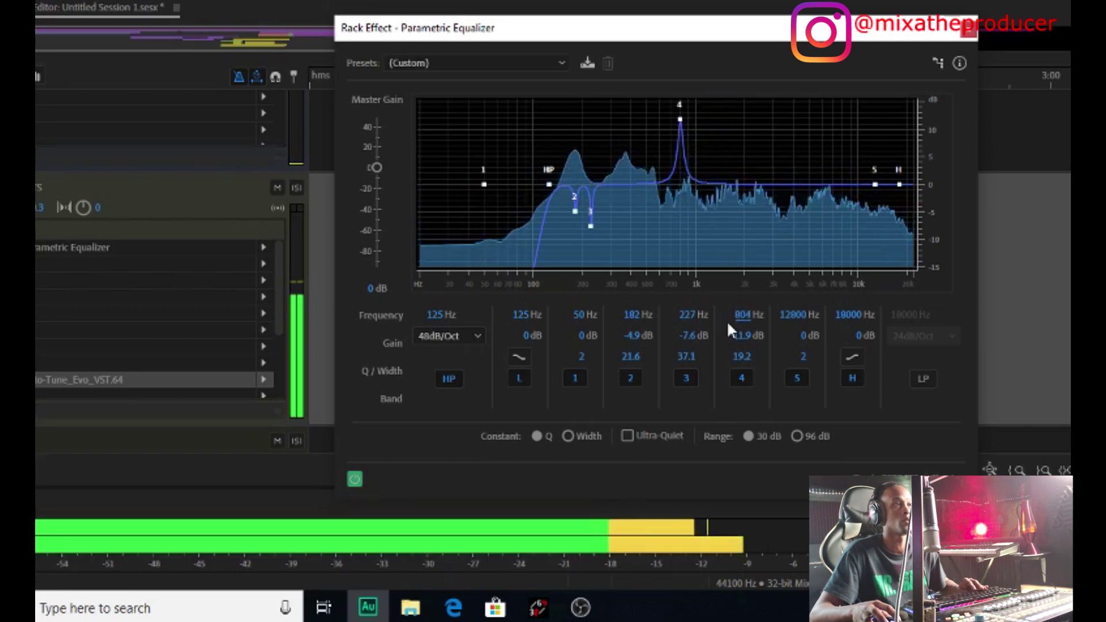
{"action": "key", "text": "space"}
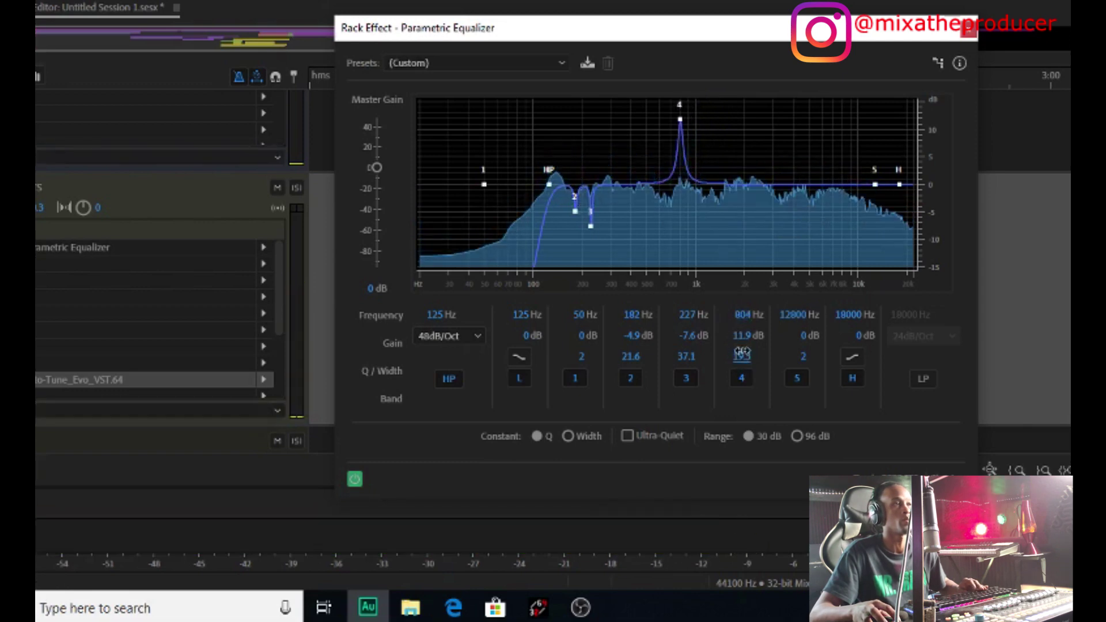
Turn band 4 into a cut while auditioning, settling its gain at -6.2 dB and its Q at 11
{"action": "left_click_drag", "start_coordinate": [742, 335], "coordinate": [738, 363]}
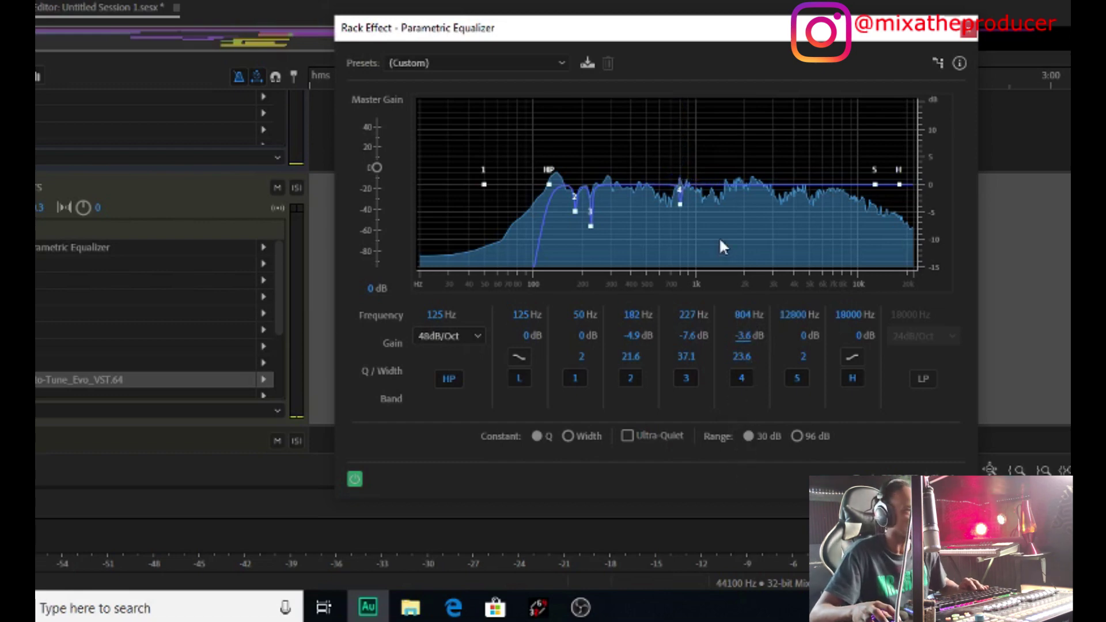
{"action": "key", "text": "space"}
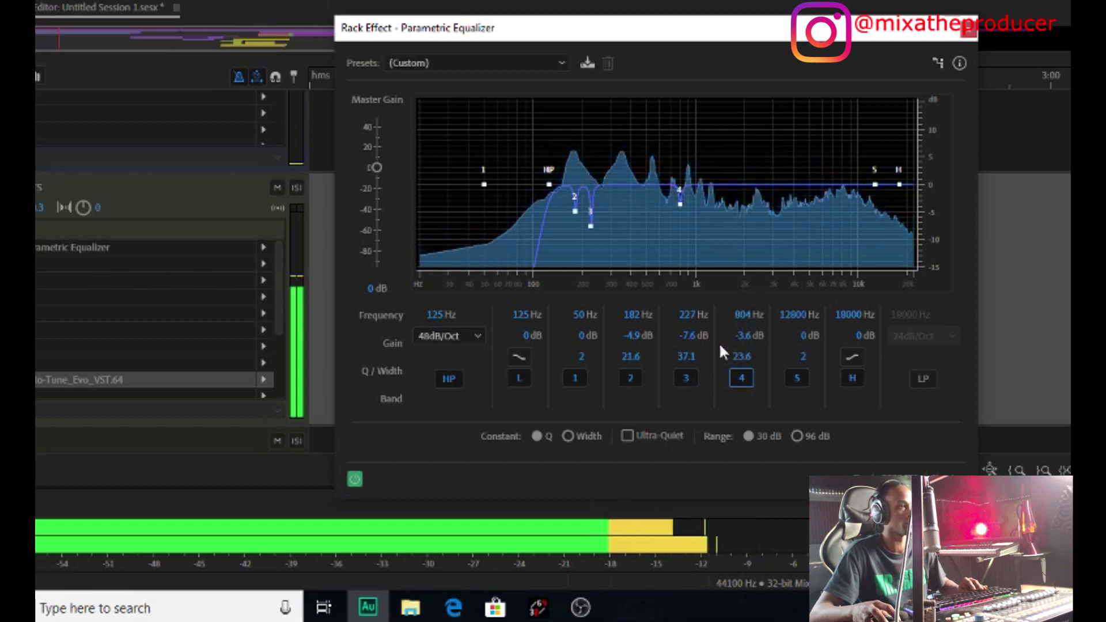
{"action": "left_click_drag", "start_coordinate": [745, 336], "coordinate": [693, 433]}
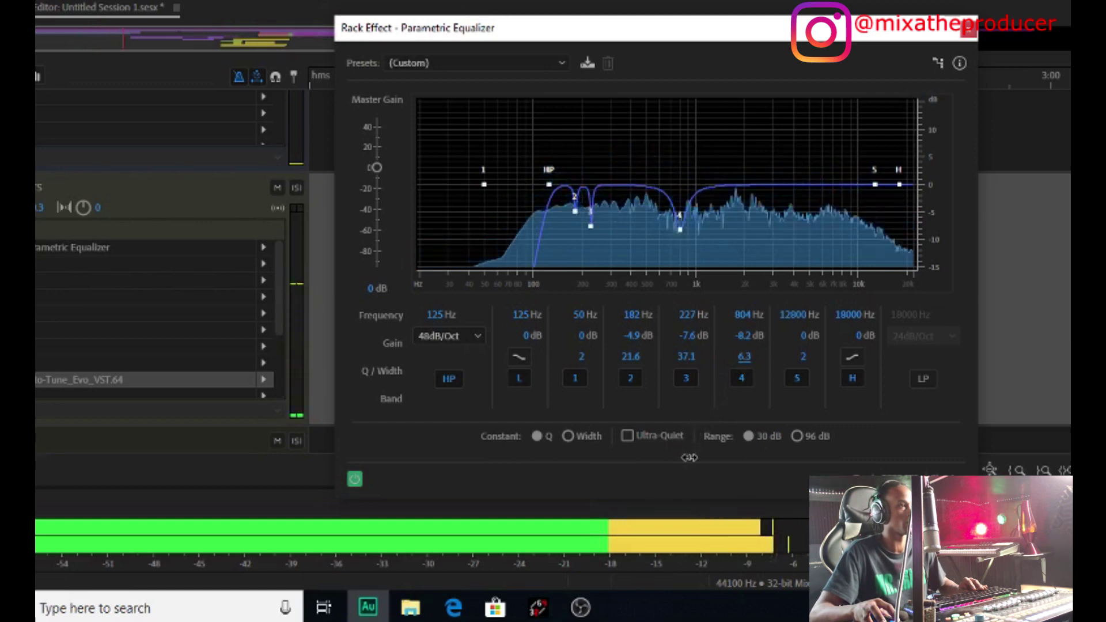
{"action": "left_click_drag", "start_coordinate": [694, 442], "coordinate": [697, 423]}
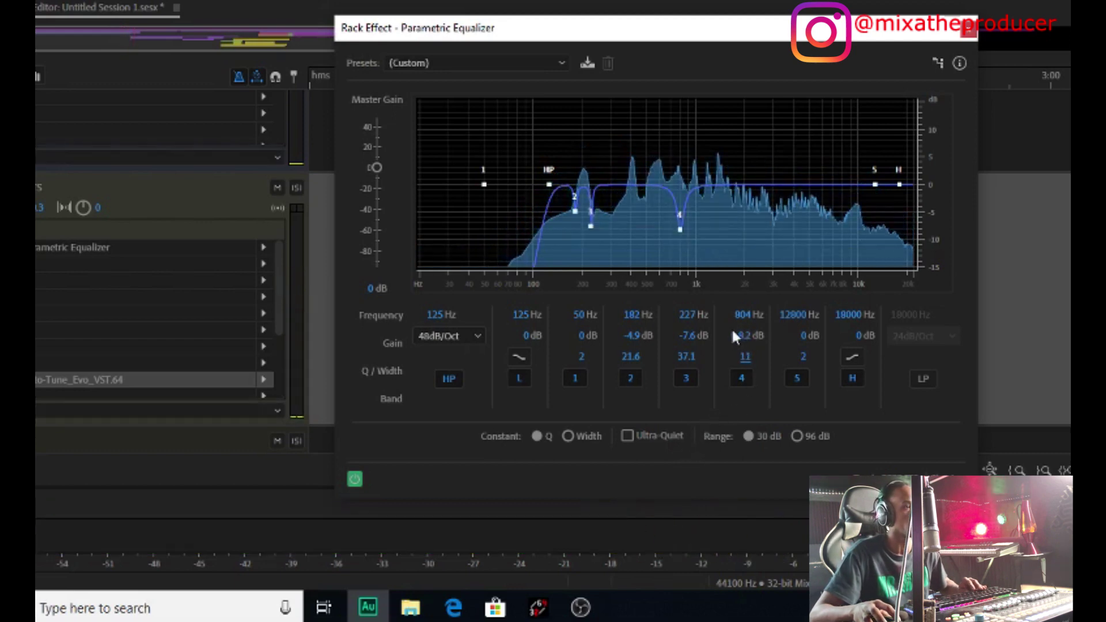
{"action": "left_click_drag", "start_coordinate": [748, 337], "coordinate": [747, 322]}
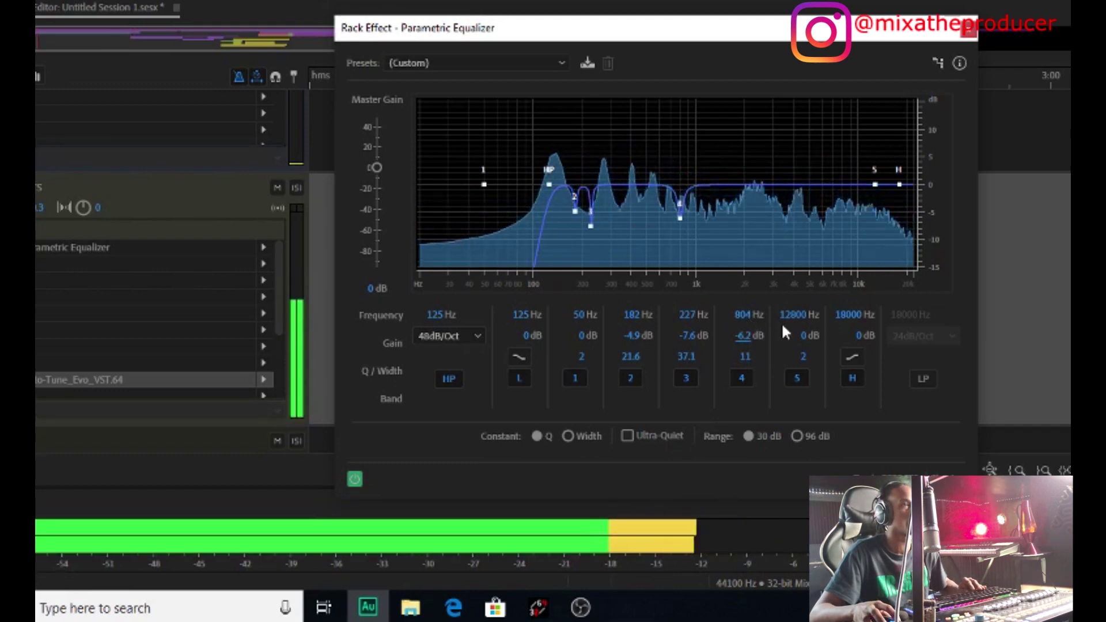
{"action": "key", "text": "space"}
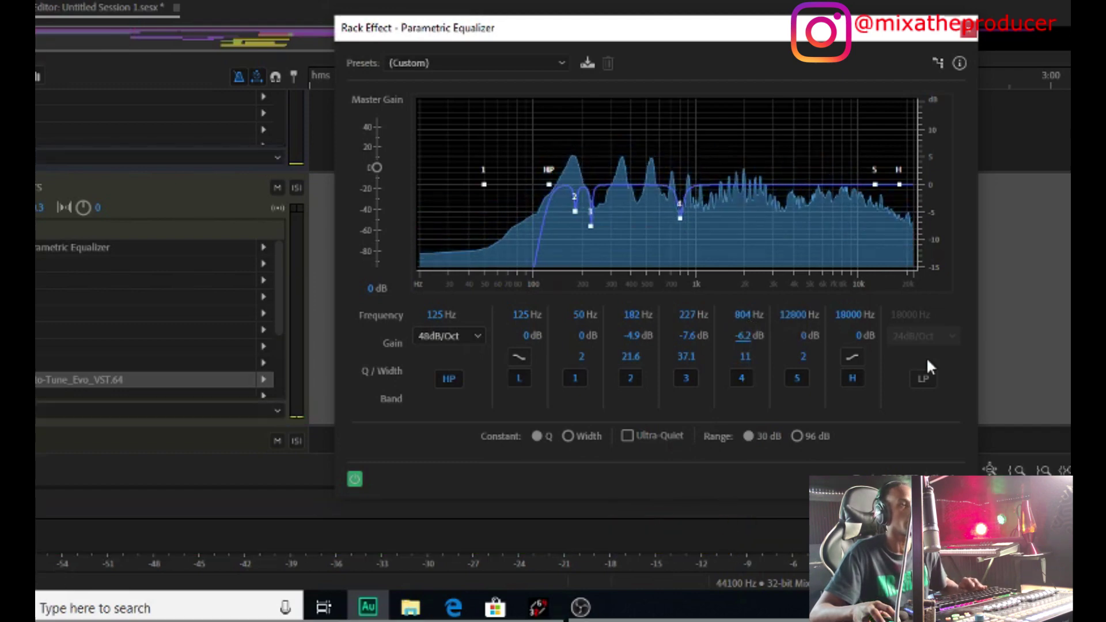
Enable the low-pass filter with a 48dB/Oct slope and set its frequency to 20000 Hz
{"action": "left_click", "coordinate": [923, 380]}
{"action": "left_click", "coordinate": [921, 336]}
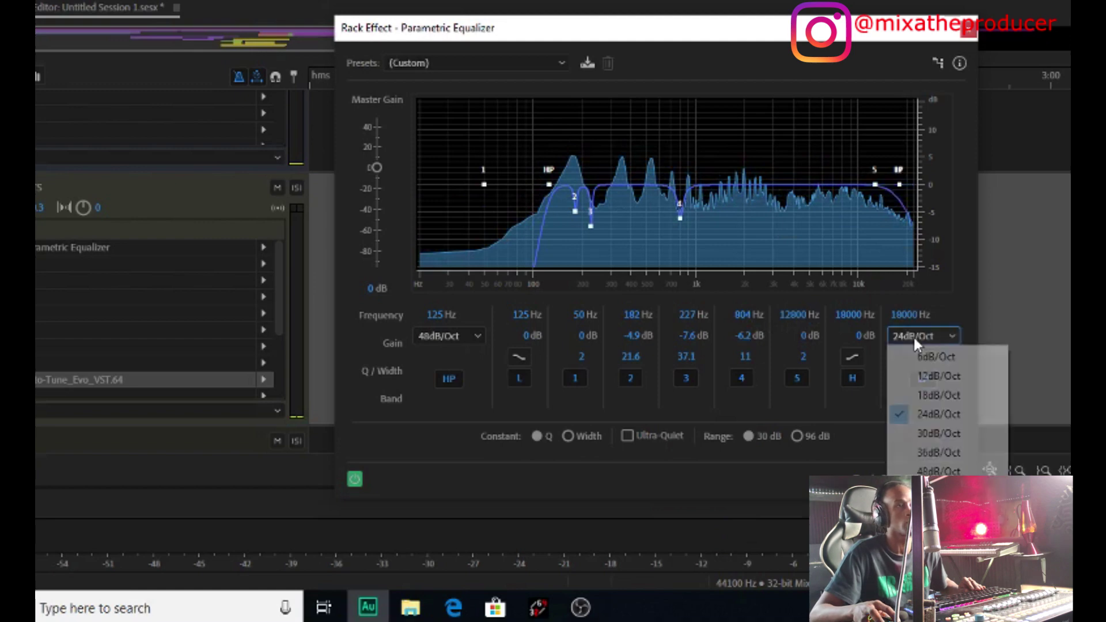
{"action": "left_click", "coordinate": [937, 470]}
{"action": "left_click_drag", "start_coordinate": [910, 314], "coordinate": [902, 316]}
{"action": "left_click", "coordinate": [903, 316]}
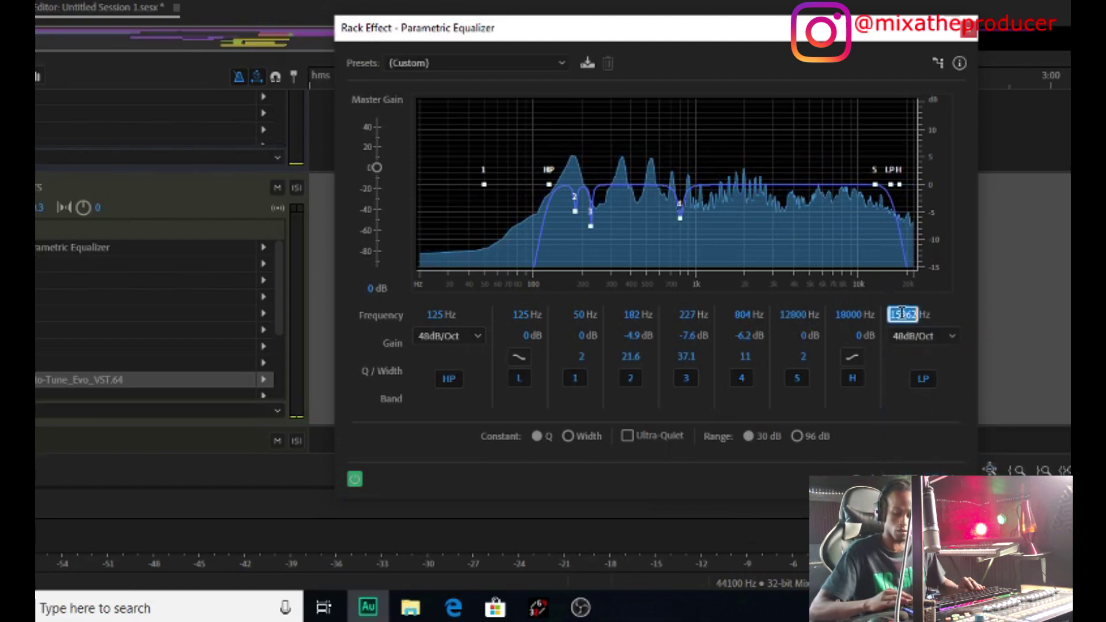
{"action": "type", "text": "20000"}
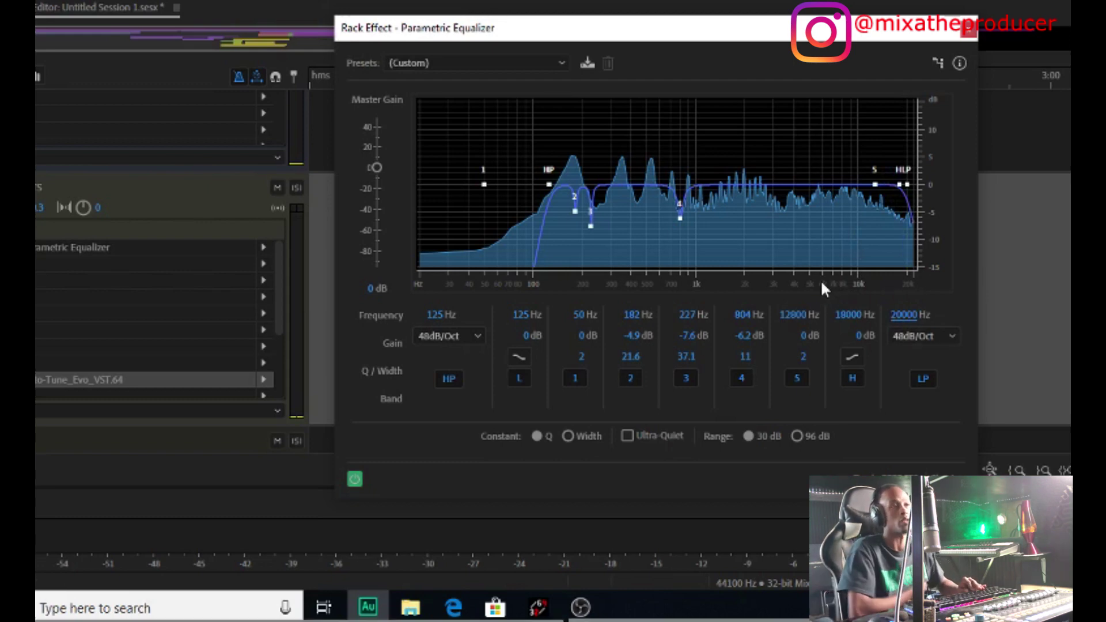
Play the vocals and lower band 5's frequency to 1732 Hz, leaving its gain flat
{"action": "key", "text": "space"}
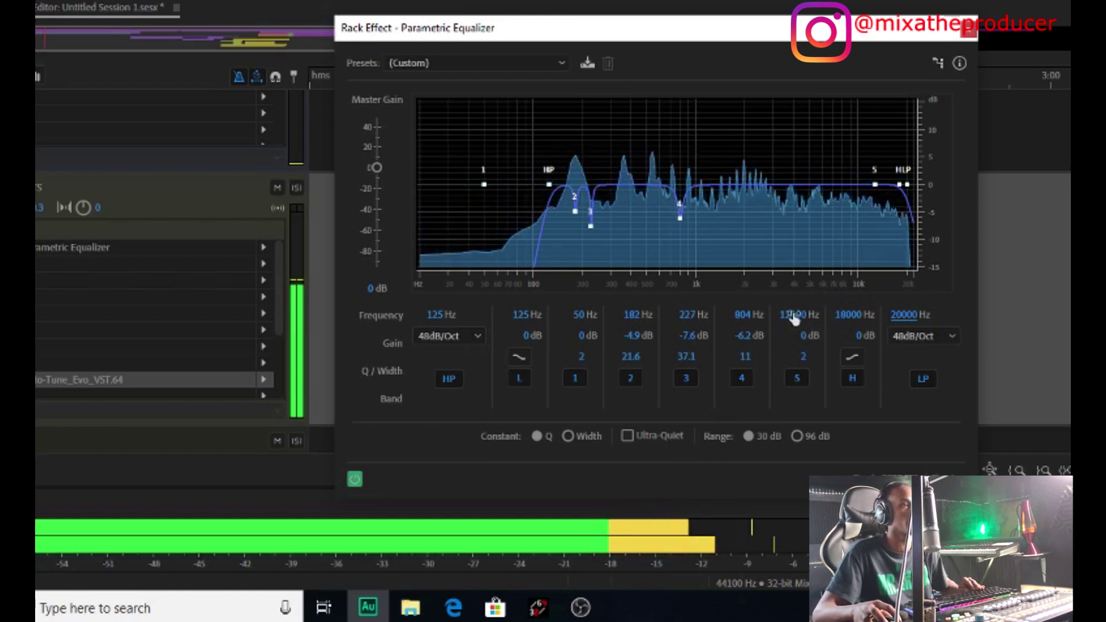
{"action": "left_click_drag", "start_coordinate": [799, 315], "coordinate": [766, 349]}
{"action": "key", "text": "space"}
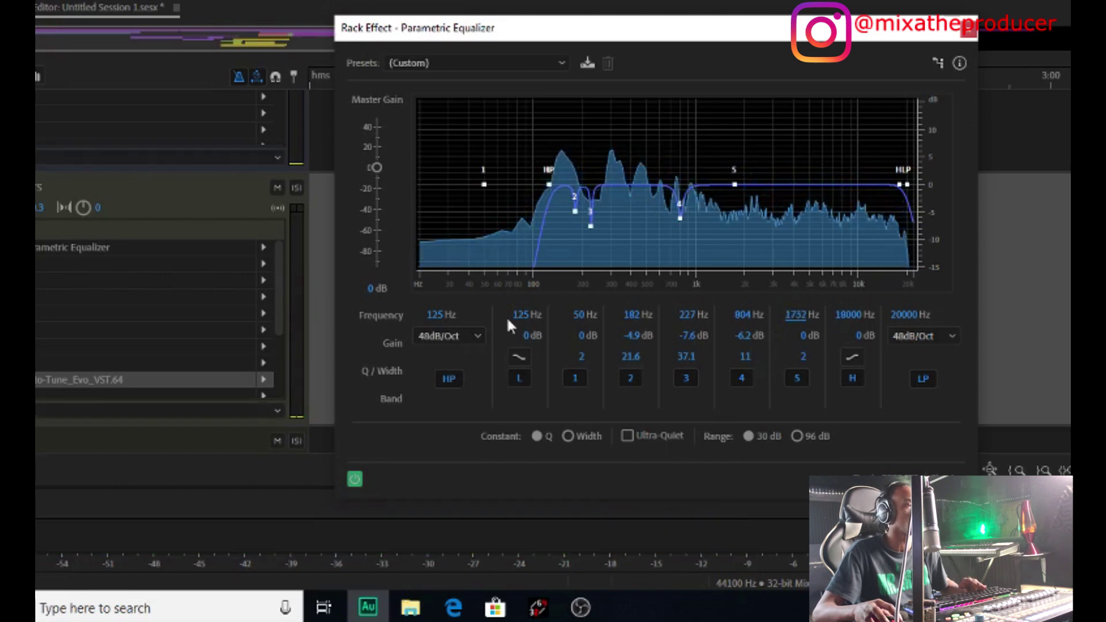
Lower the low shelf's gain to -7.2 dB while auditioning and change the high-pass slope to 18dB/Oct
{"action": "left_click_drag", "start_coordinate": [527, 334], "coordinate": [517, 353]}
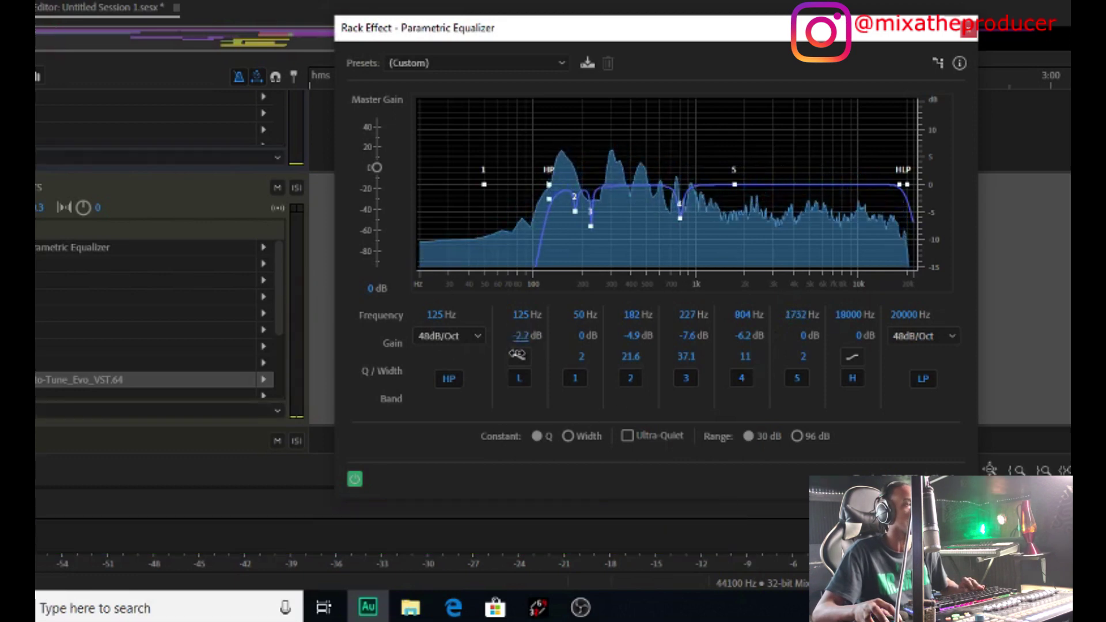
{"action": "key", "text": "space"}
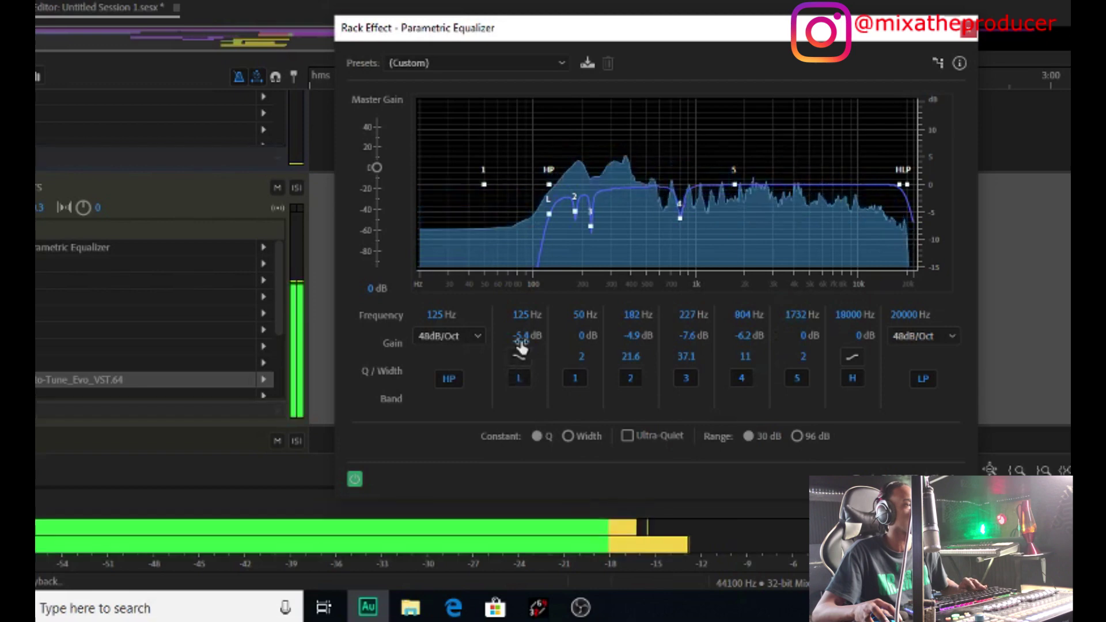
{"action": "left_click_drag", "start_coordinate": [522, 330], "coordinate": [517, 342]}
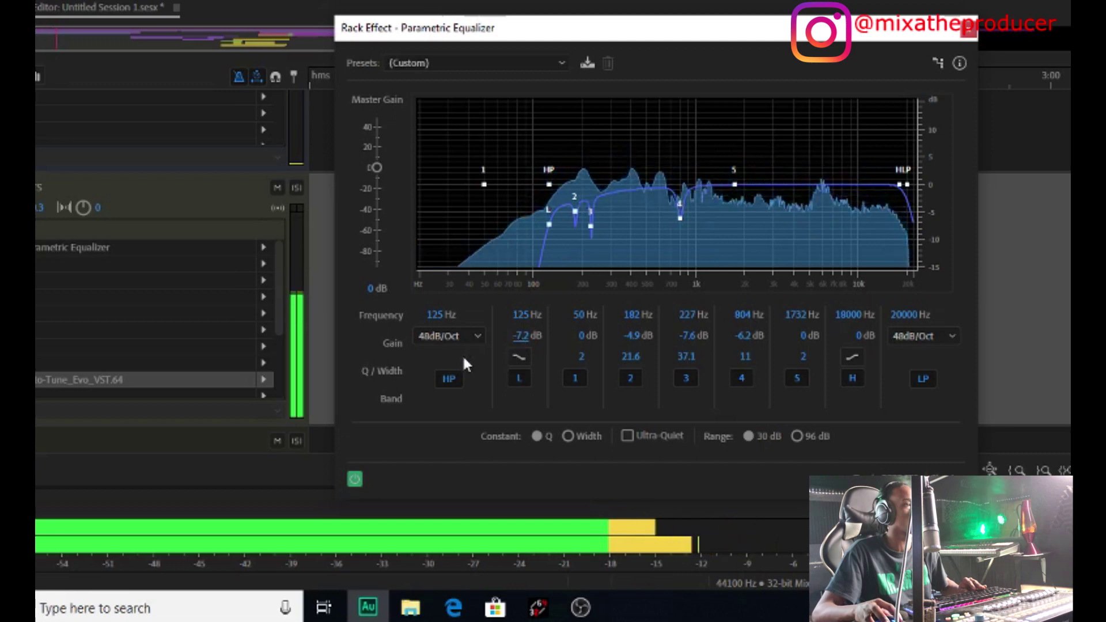
{"action": "left_click", "coordinate": [461, 336]}
{"action": "left_click", "coordinate": [470, 395]}
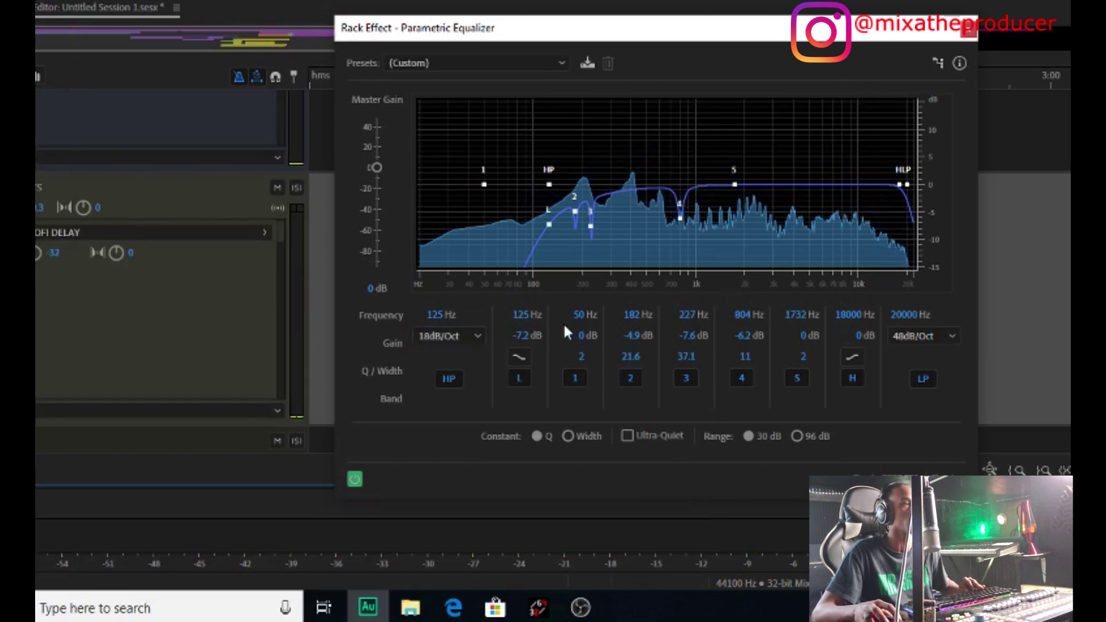
Show the track's effects rack again and add a second Parametric Equalizer in slot 3
{"action": "left_click", "coordinate": [264, 233]}
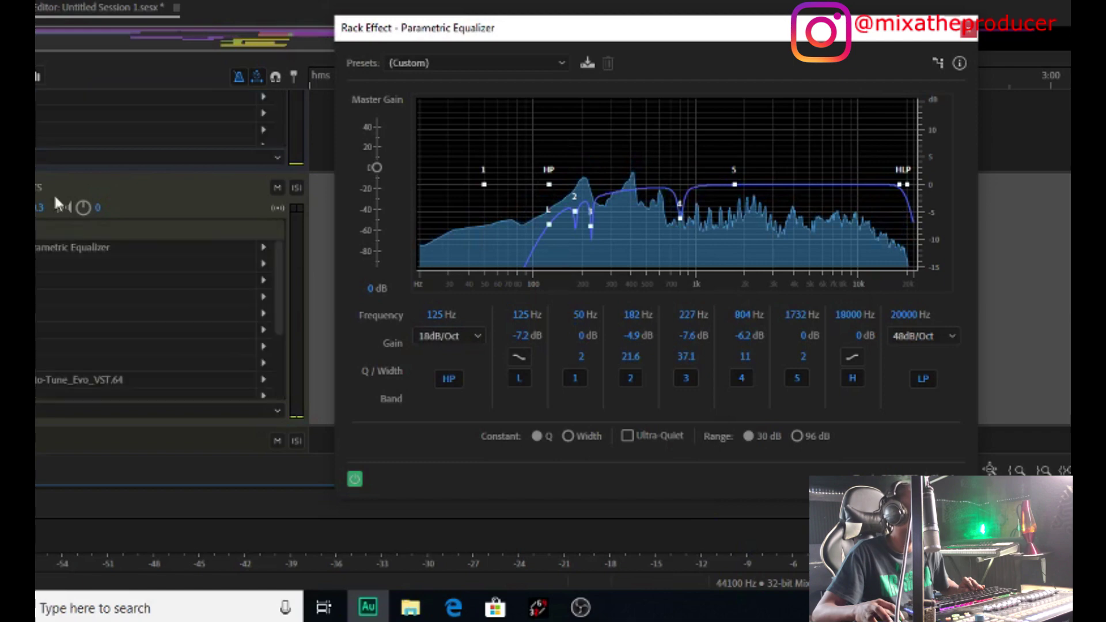
{"action": "left_click", "coordinate": [265, 278]}
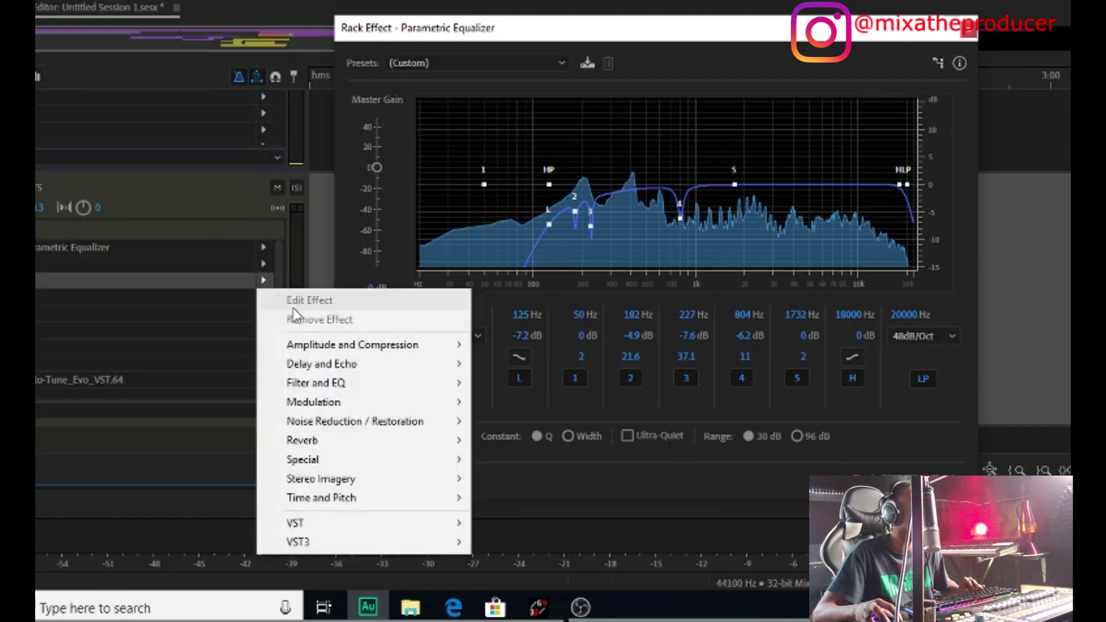
{"action": "mouse_move", "coordinate": [387, 386]}
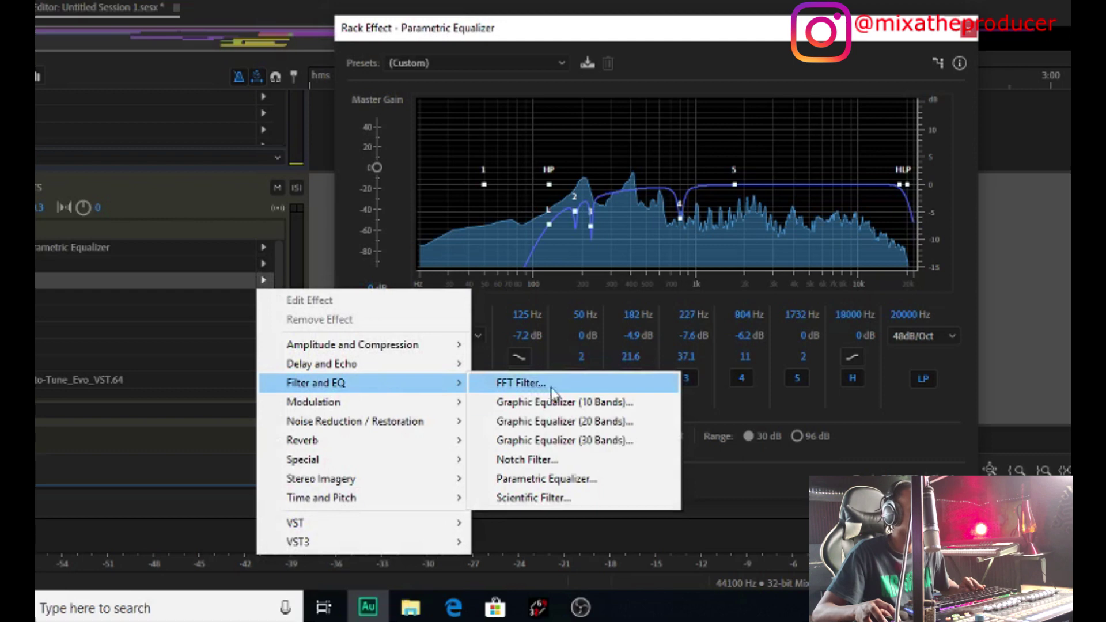
{"action": "left_click", "coordinate": [591, 479]}
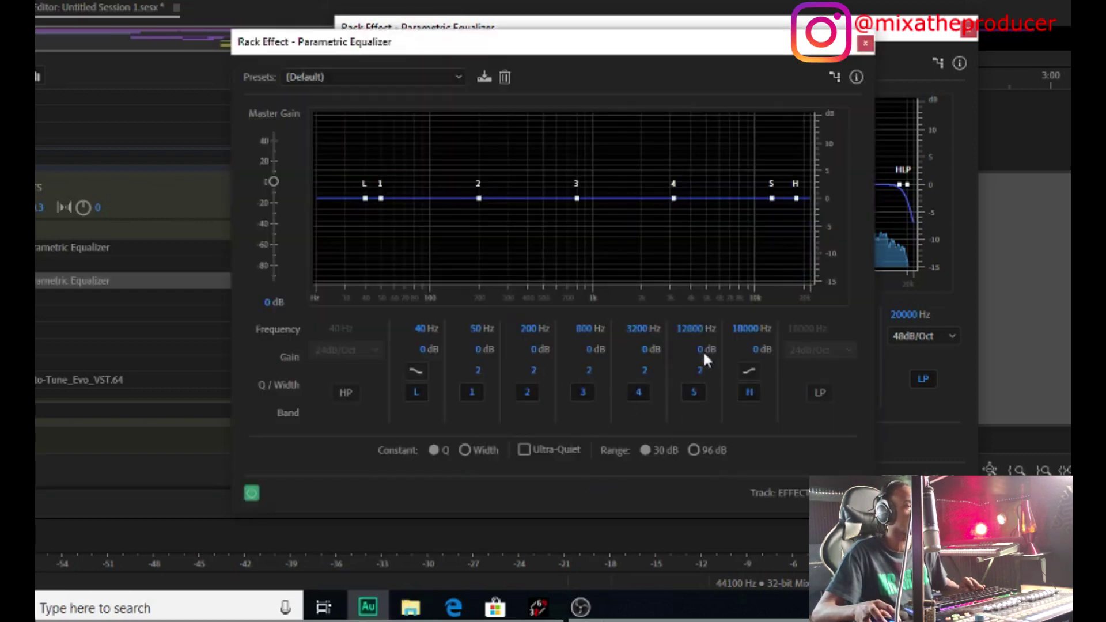
Boost band 5 of the new equalizer by 1.1 dB at 9478 Hz and close the first equalizer's window
{"action": "left_click_drag", "start_coordinate": [705, 350], "coordinate": [696, 335]}
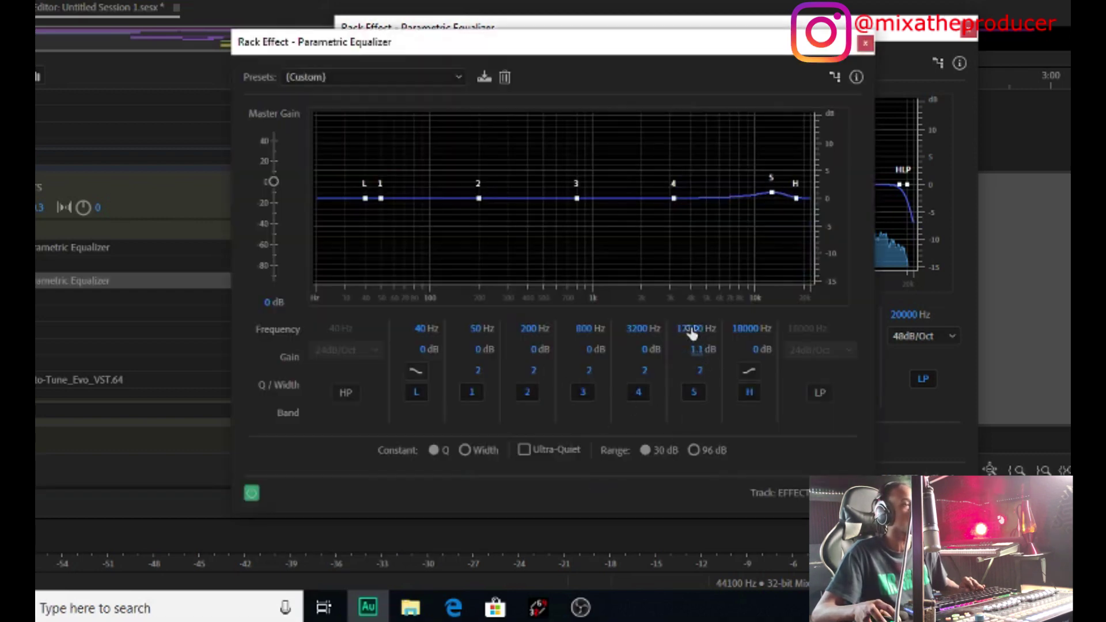
{"action": "left_click_drag", "start_coordinate": [720, 44], "coordinate": [485, 43]}
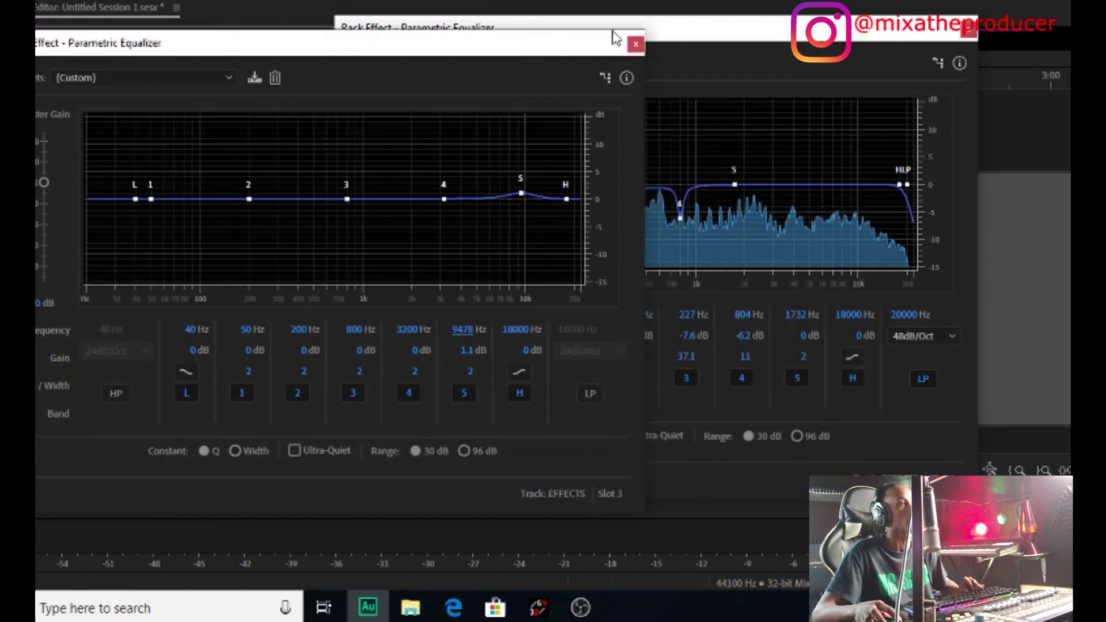
{"action": "left_click_drag", "start_coordinate": [815, 40], "coordinate": [1044, 63]}
{"action": "key", "text": "alt+F4"}
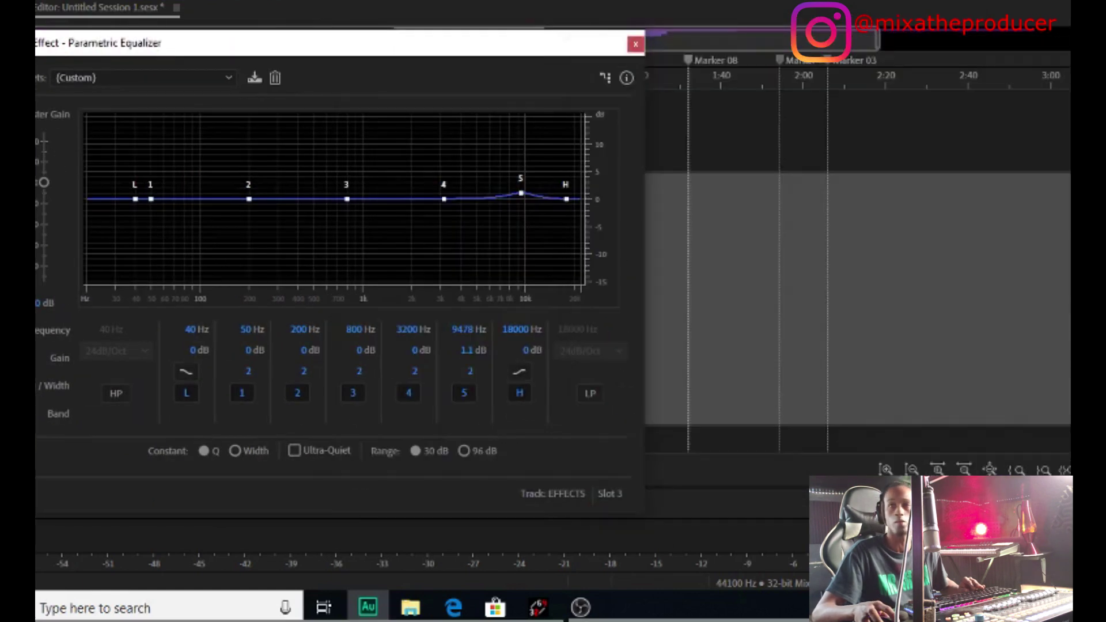
Set band 5 of the second equalizer to 8405 Hz with a Q of 1.8 while auditioning the vocals
{"action": "left_click_drag", "start_coordinate": [434, 49], "coordinate": [816, 9]}
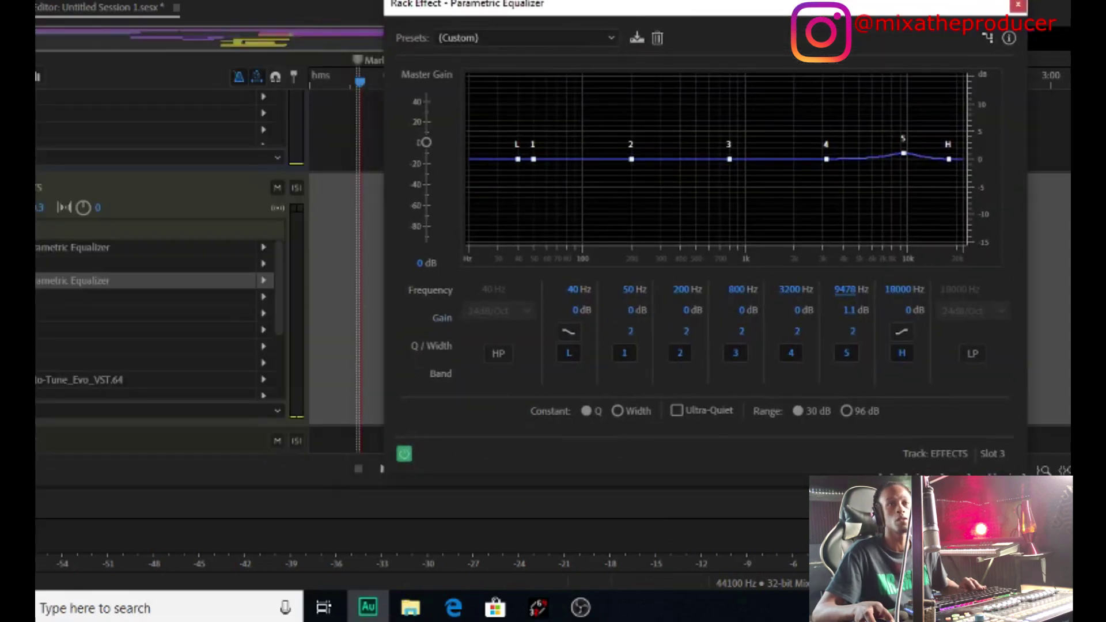
{"action": "left_click_drag", "start_coordinate": [785, 144], "coordinate": [773, 77]}
{"action": "left_click", "coordinate": [1008, 70]}
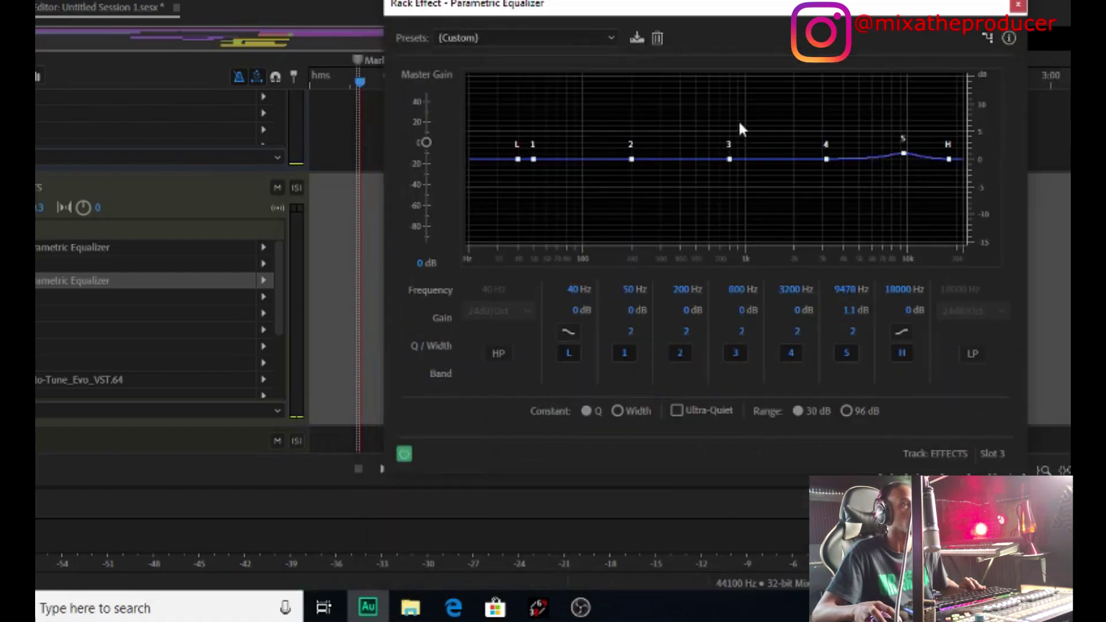
{"action": "left_click_drag", "start_coordinate": [747, 17], "coordinate": [623, 11]}
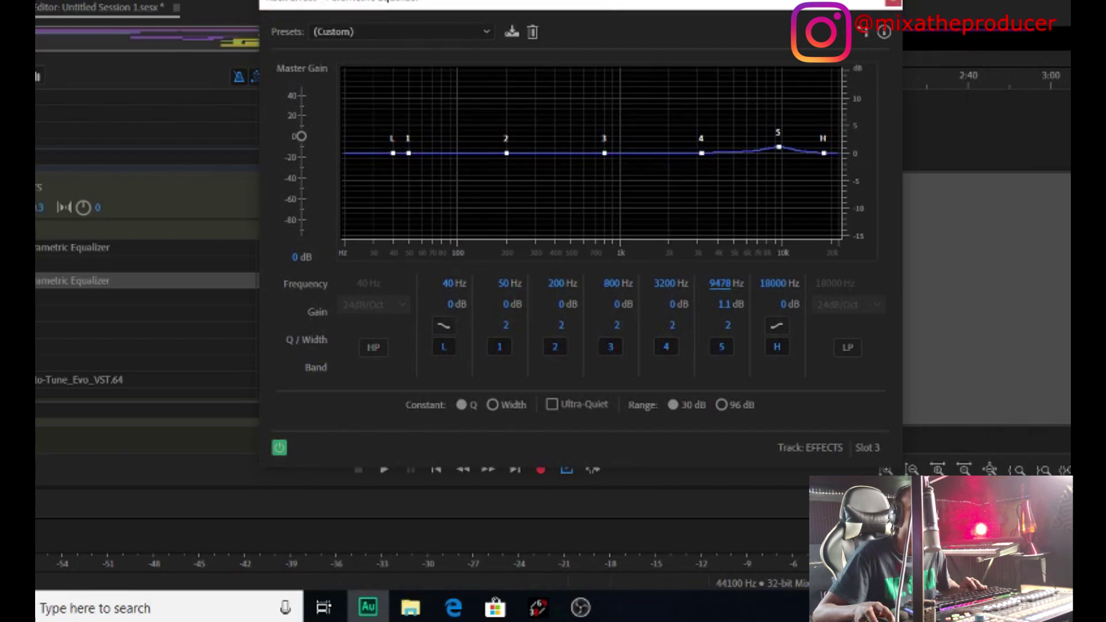
{"action": "key", "text": "space"}
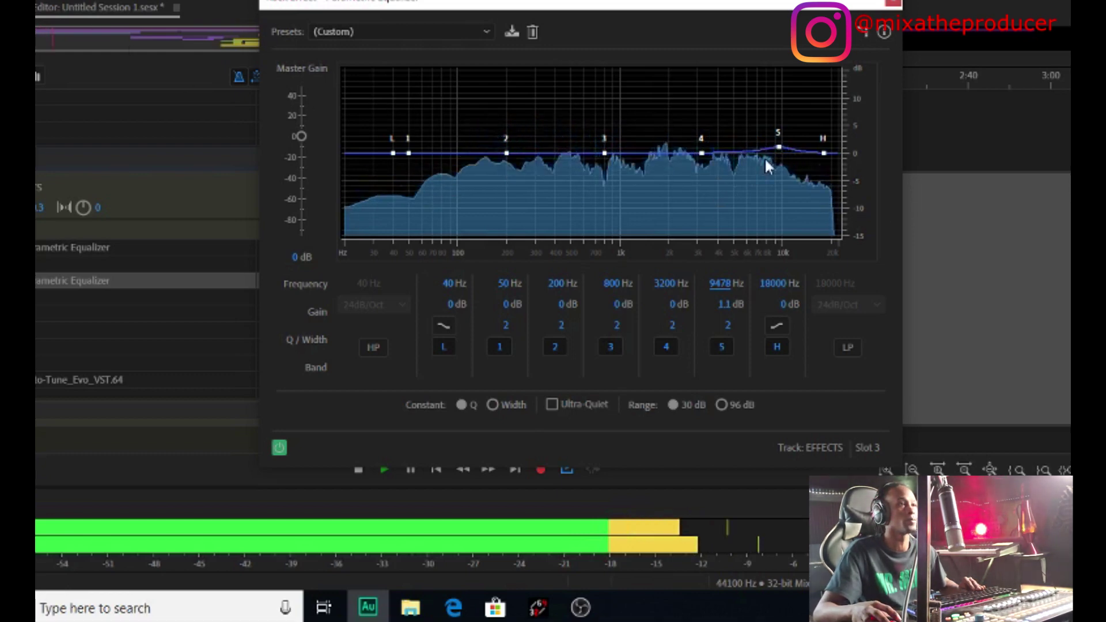
{"action": "key", "text": "space"}
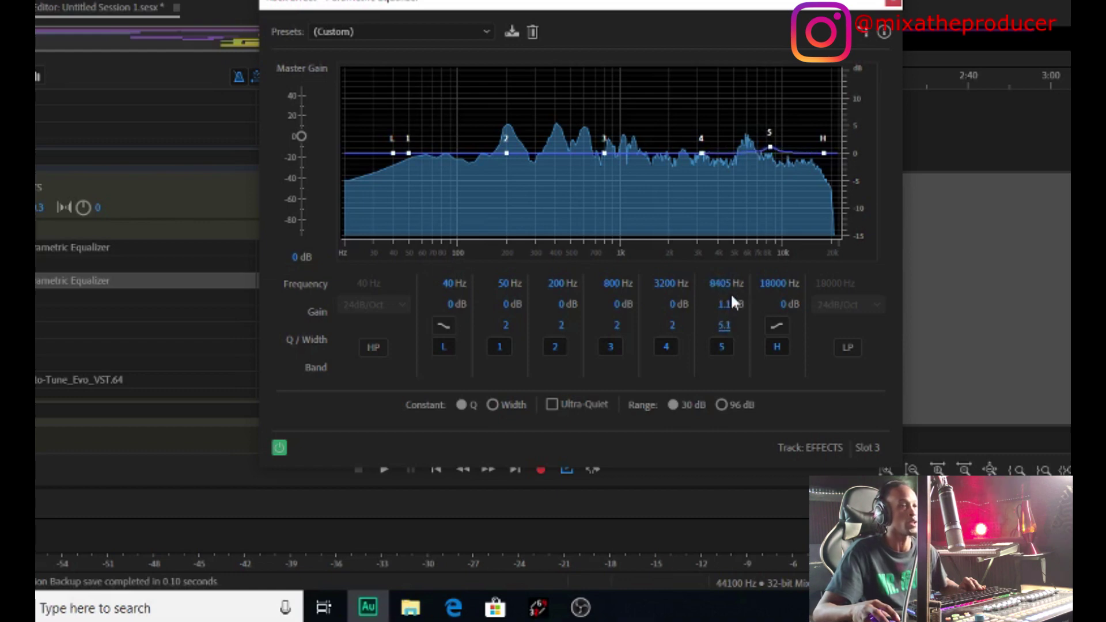
{"action": "key", "text": "space"}
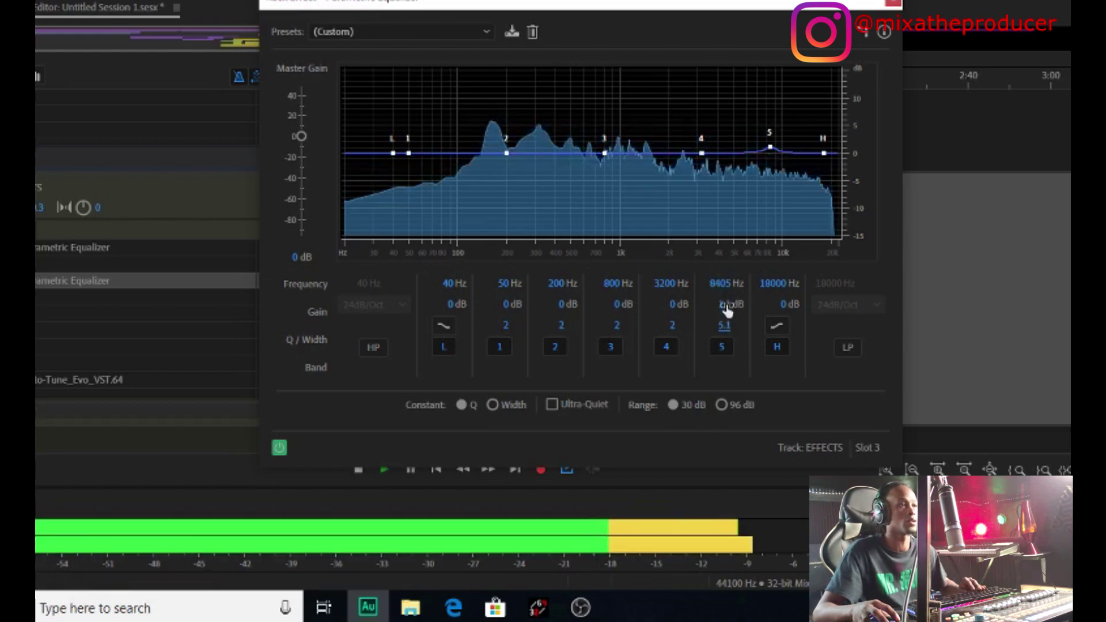
{"action": "left_click_drag", "start_coordinate": [724, 326], "coordinate": [703, 331]}
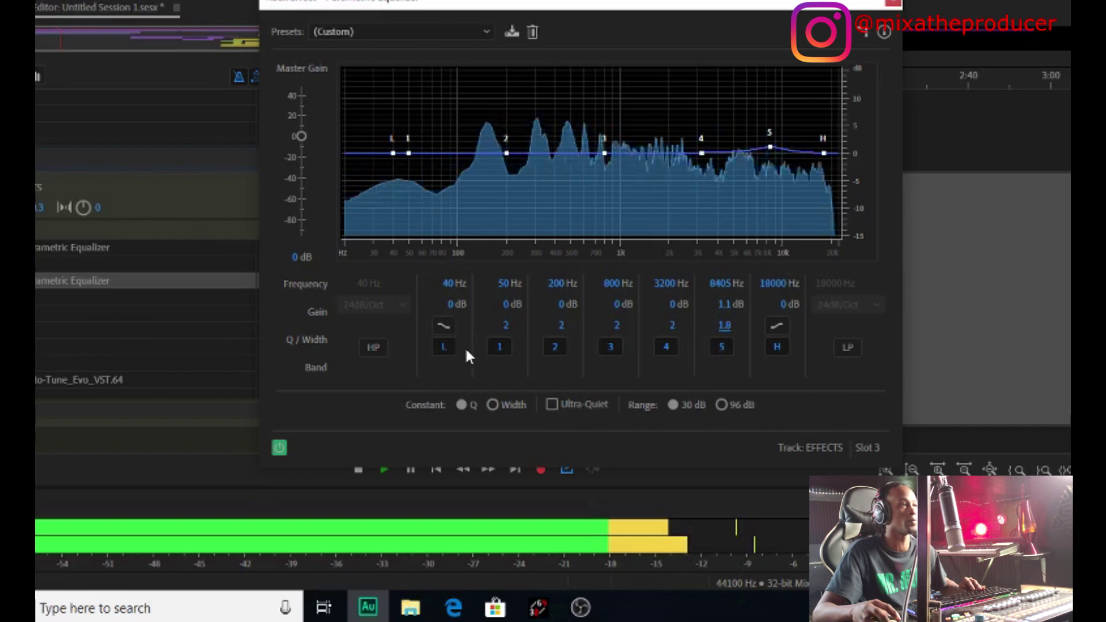
{"action": "key", "text": "space"}
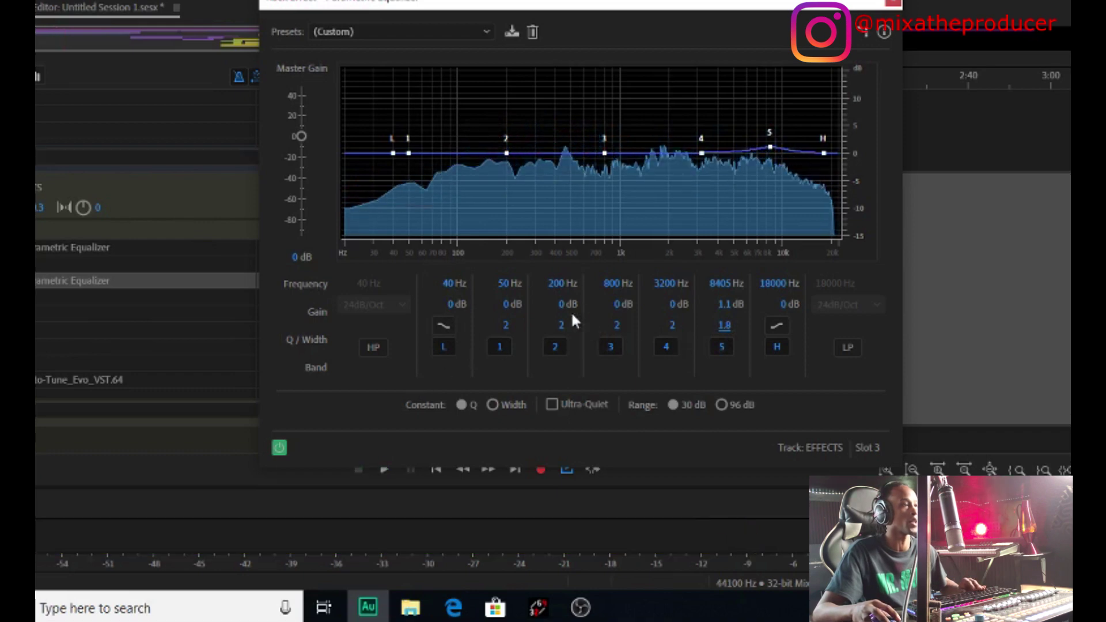
Boost band 2 by 1.2 dB at 200 Hz with a Q of 3.5 and audition the change
{"action": "mouse_move", "coordinate": [562, 304]}
{"action": "left_mouse_down"}
{"action": "mouse_move", "coordinate": [567, 334]}
{"action": "mouse_move", "coordinate": [568, 314]}
{"action": "left_mouse_up"}
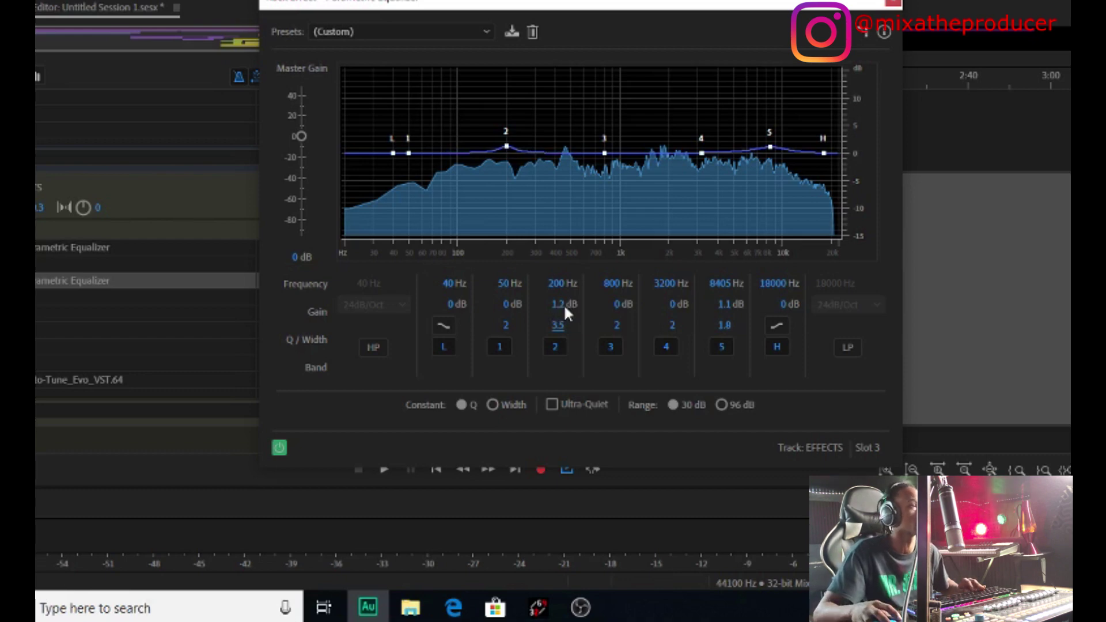
{"action": "key", "text": "space"}
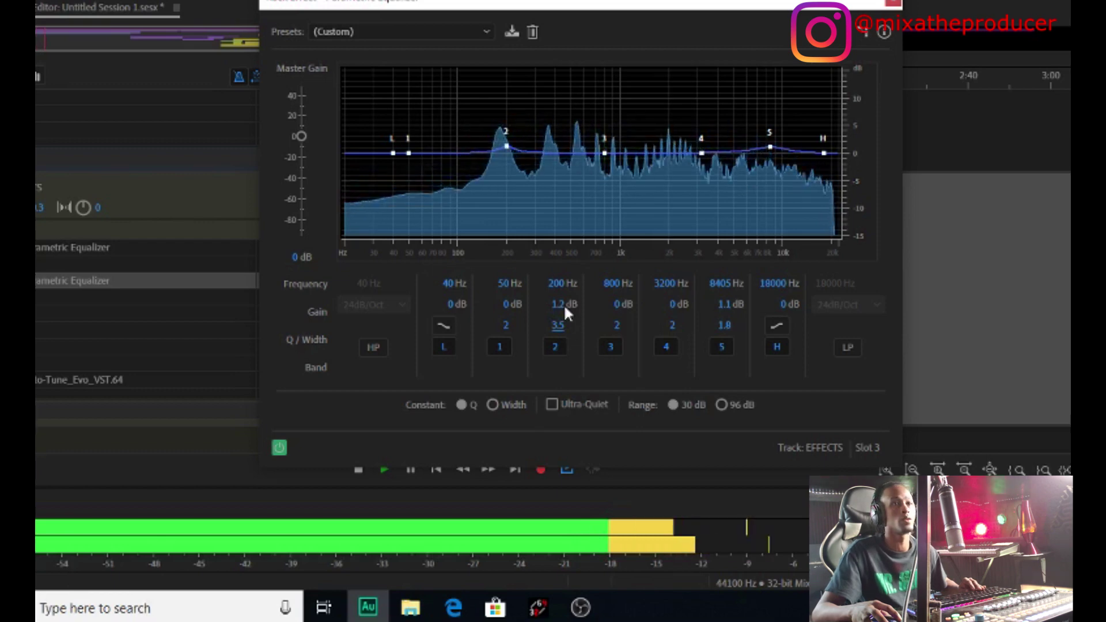
{"action": "key", "text": "space"}
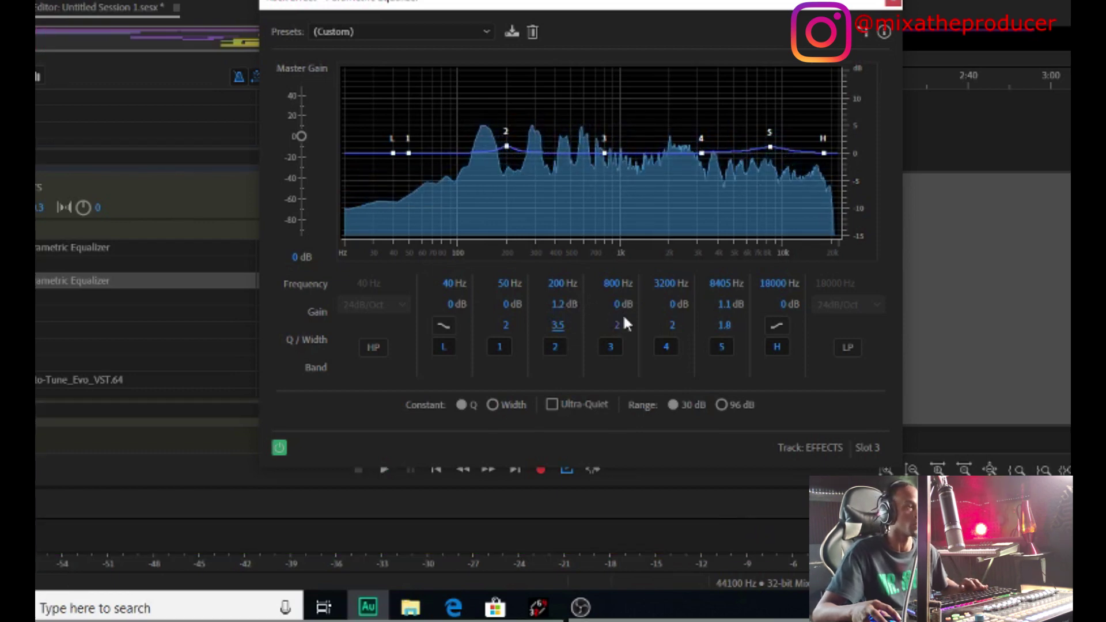
Boost band 3 by 1.2 dB, lower its frequency to 391 Hz and audition the change
{"action": "left_click_drag", "start_coordinate": [618, 305], "coordinate": [616, 290]}
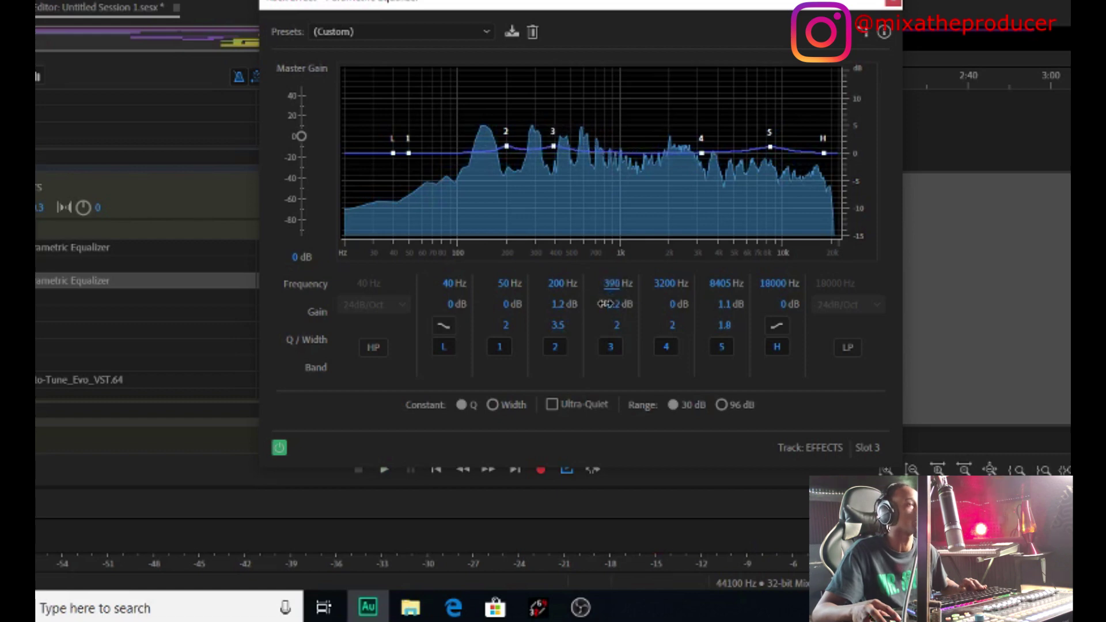
{"action": "left_click_drag", "start_coordinate": [606, 303], "coordinate": [610, 309]}
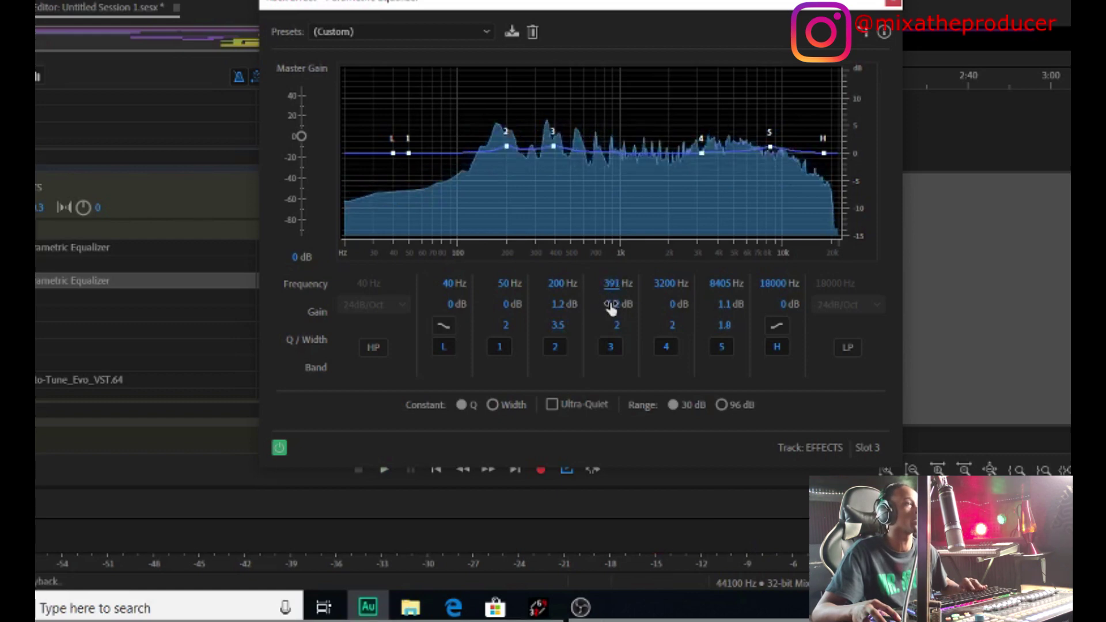
{"action": "key", "text": "space"}
{"action": "key", "text": "space"}
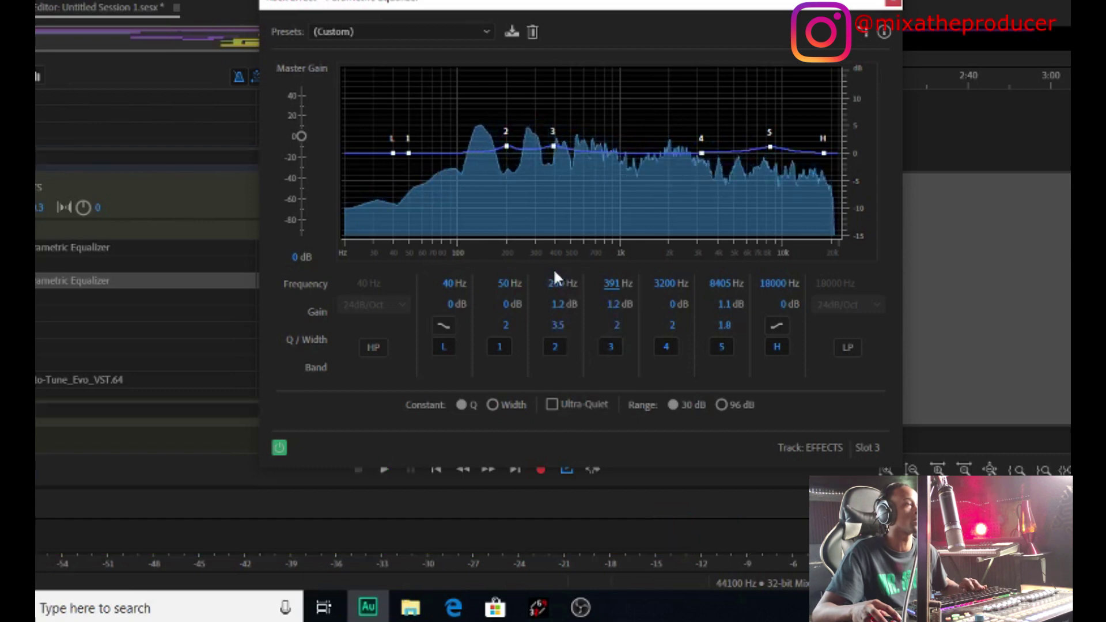
Sweep band 3's frequency upward while playing the vocals
{"action": "left_click_drag", "start_coordinate": [612, 285], "coordinate": [612, 281]}
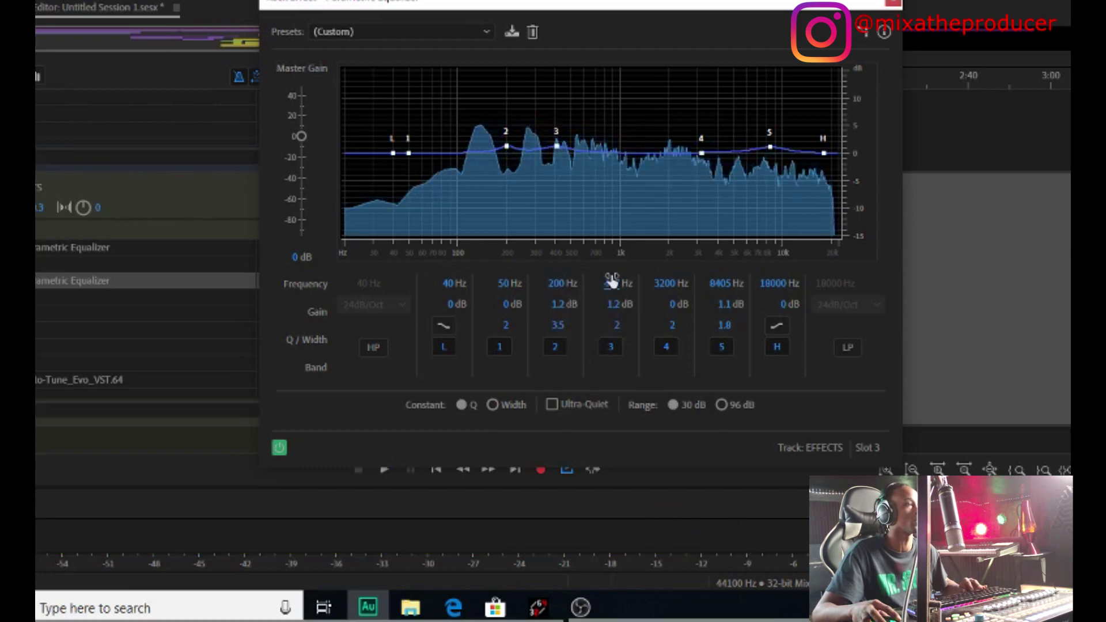
{"action": "key", "text": "space"}
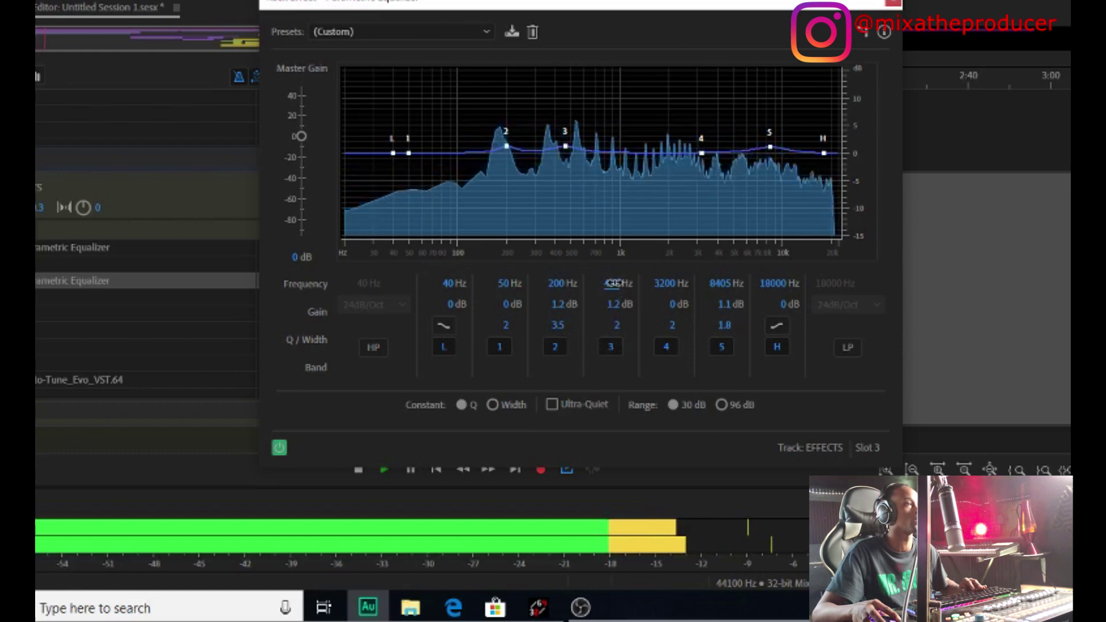
{"action": "left_click_drag", "start_coordinate": [613, 283], "coordinate": [615, 281]}
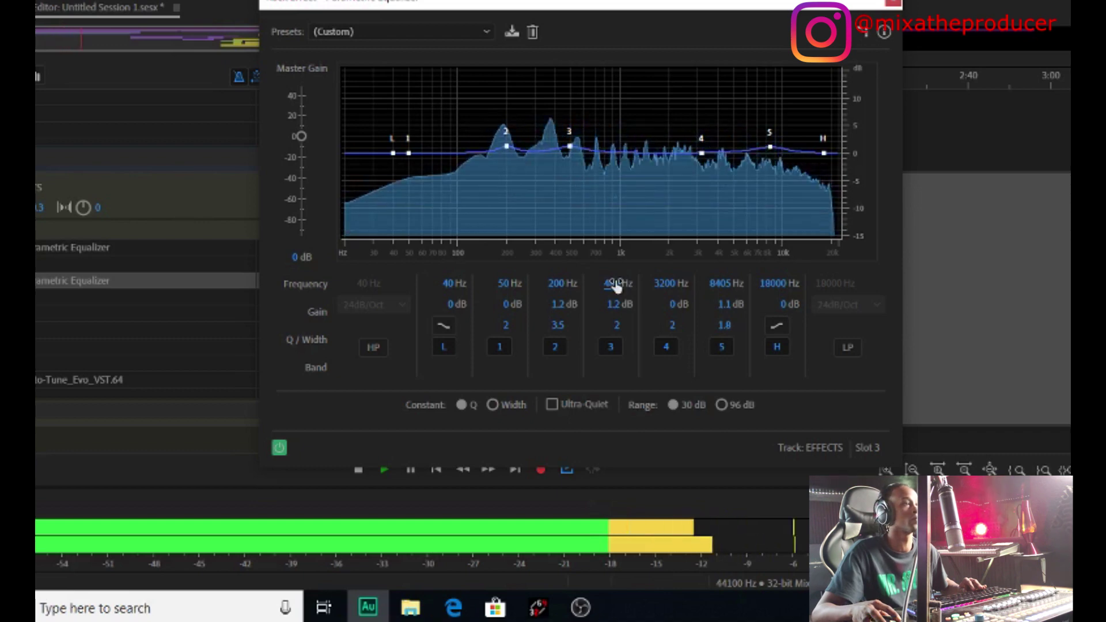
{"action": "key", "text": "space"}
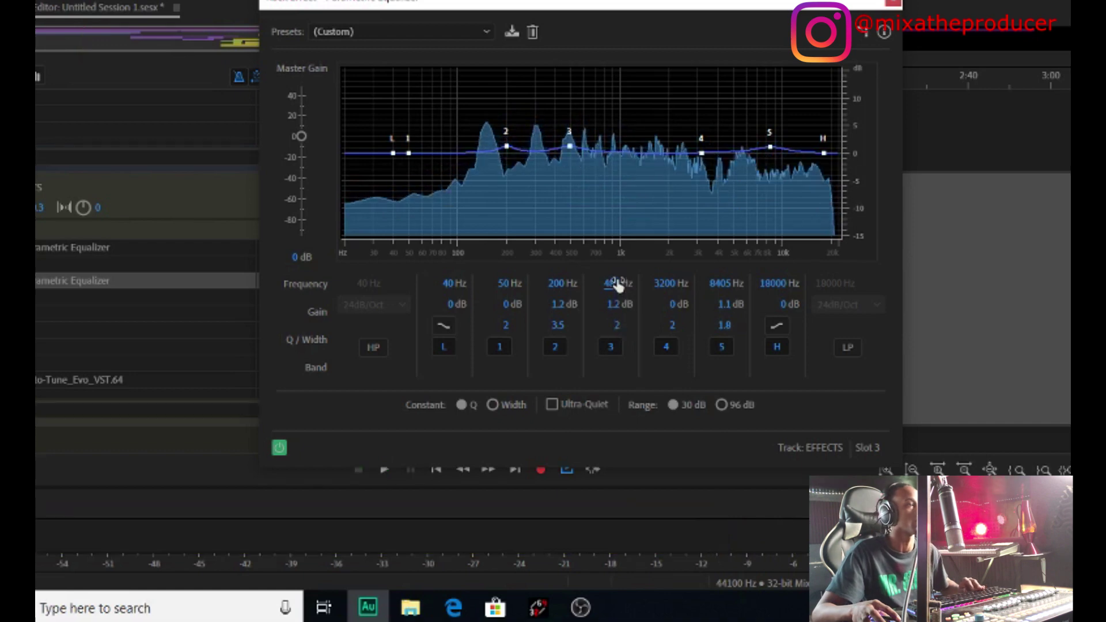
Set band 3's frequency to 800 Hz and audition the vocals
{"action": "left_click", "coordinate": [617, 282]}
{"action": "type", "text": "80"}
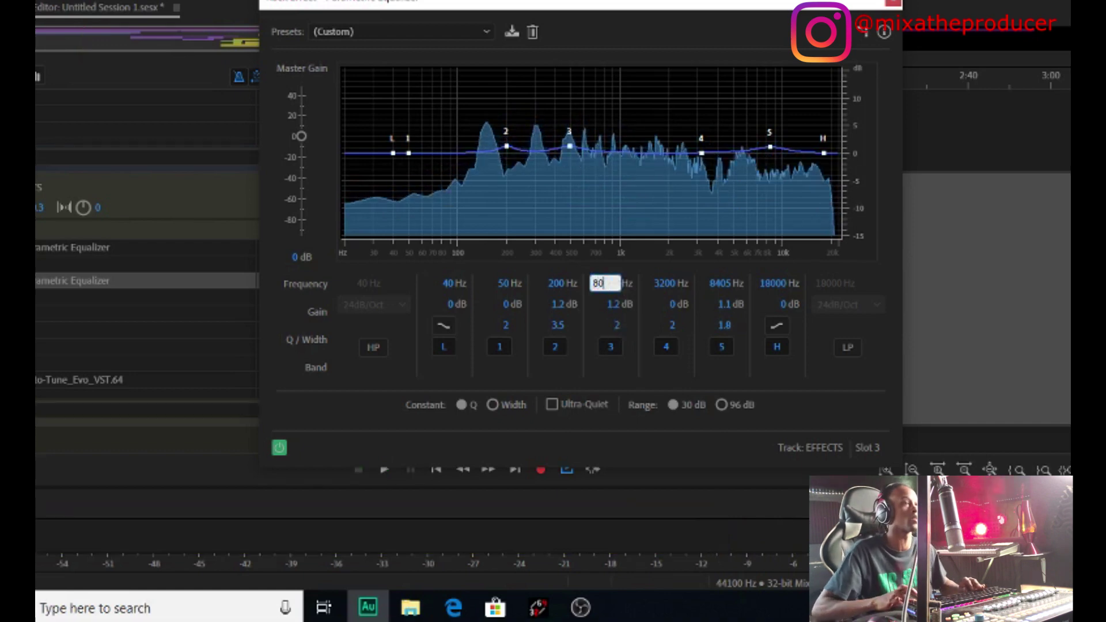
{"action": "type", "text": "0"}
{"action": "key", "text": "Return"}
{"action": "key", "text": "space"}
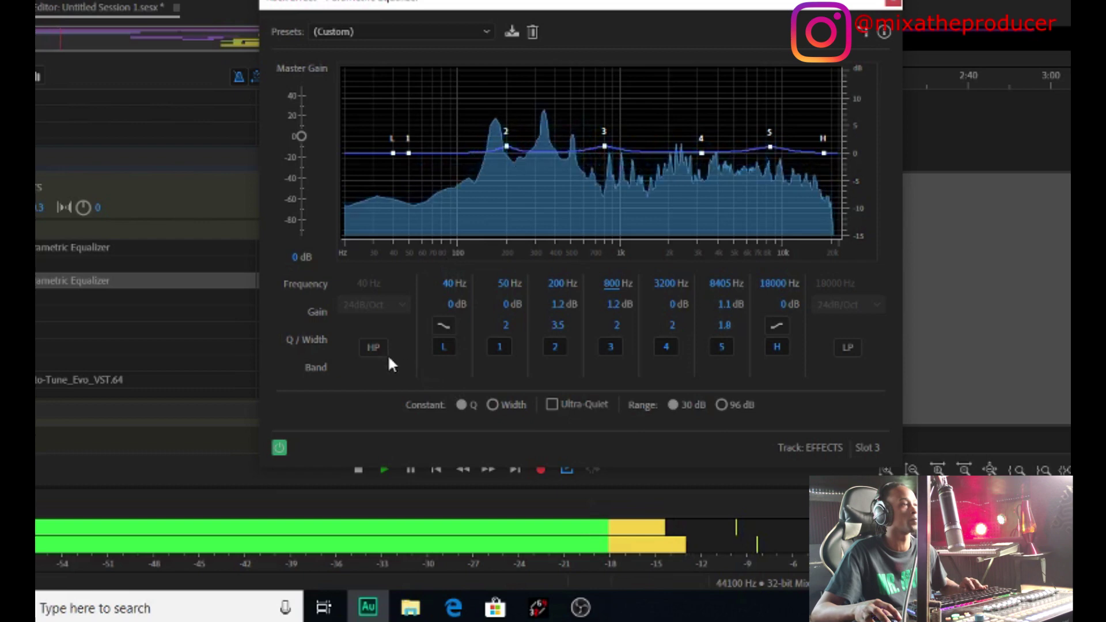
{"action": "key", "text": "space"}
Enable the high-pass filter at 100 Hz with a 48dB/Oct slope
{"action": "left_click", "coordinate": [375, 347]}
{"action": "left_click", "coordinate": [362, 283]}
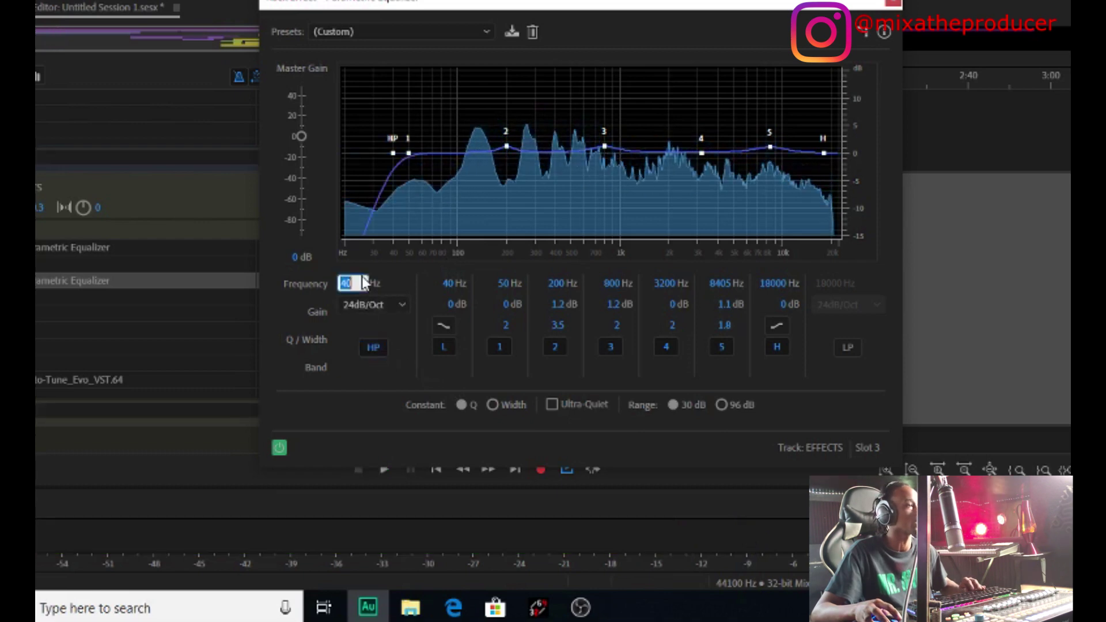
{"action": "type", "text": "100"}
{"action": "key", "text": "Return"}
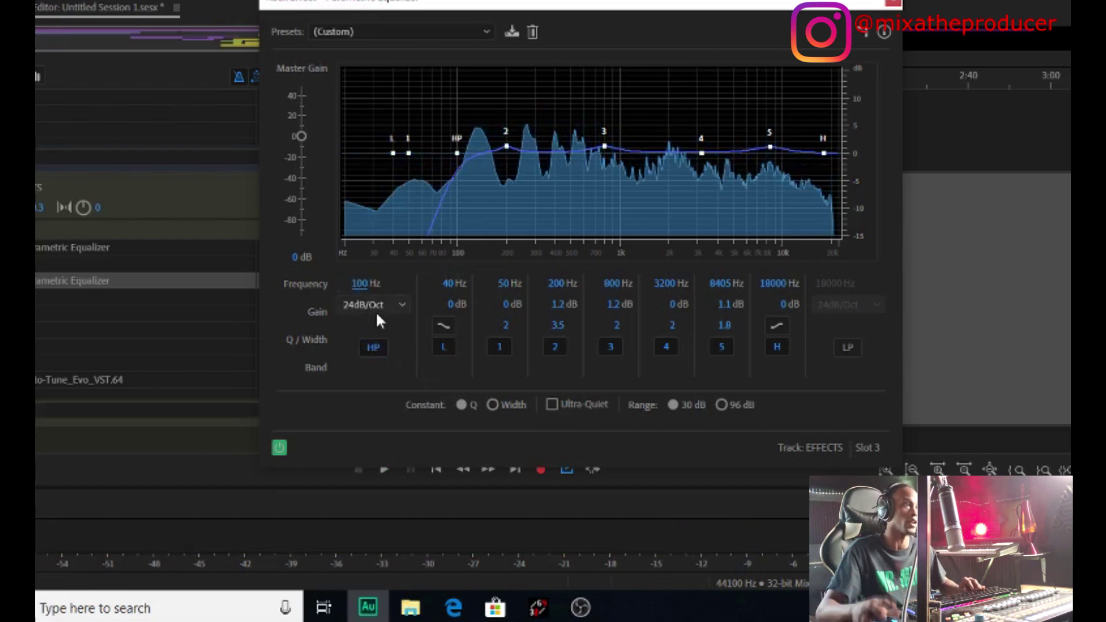
{"action": "left_click", "coordinate": [378, 304]}
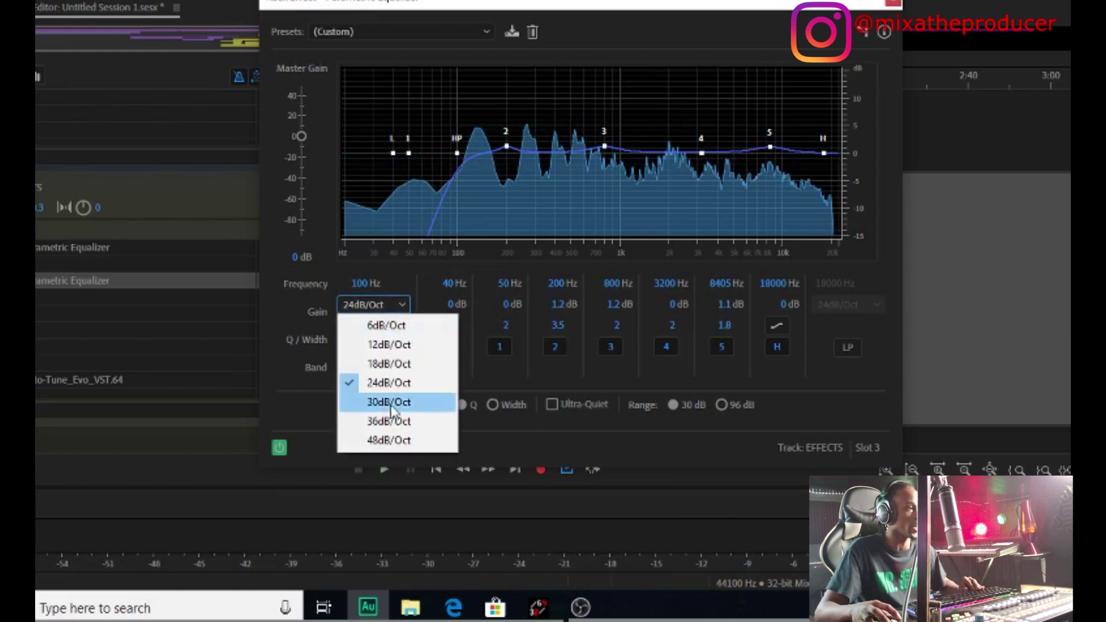
{"action": "left_click", "coordinate": [389, 440]}
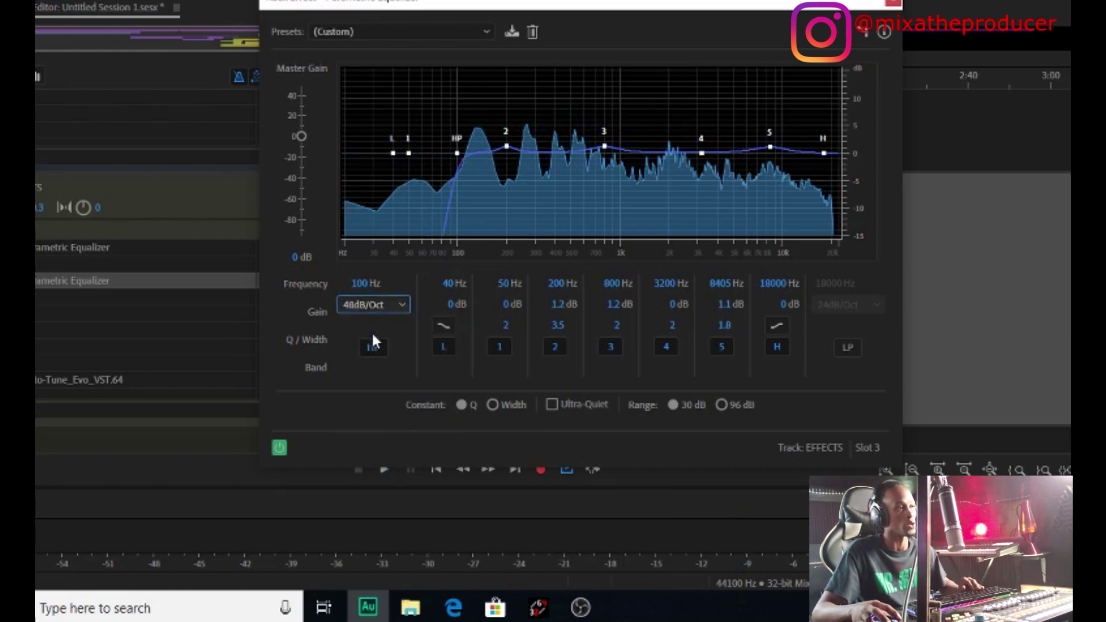
Set the low shelf to 100 Hz, lower its gain to -2.1 dB and audition the vocals
{"action": "left_click", "coordinate": [452, 285]}
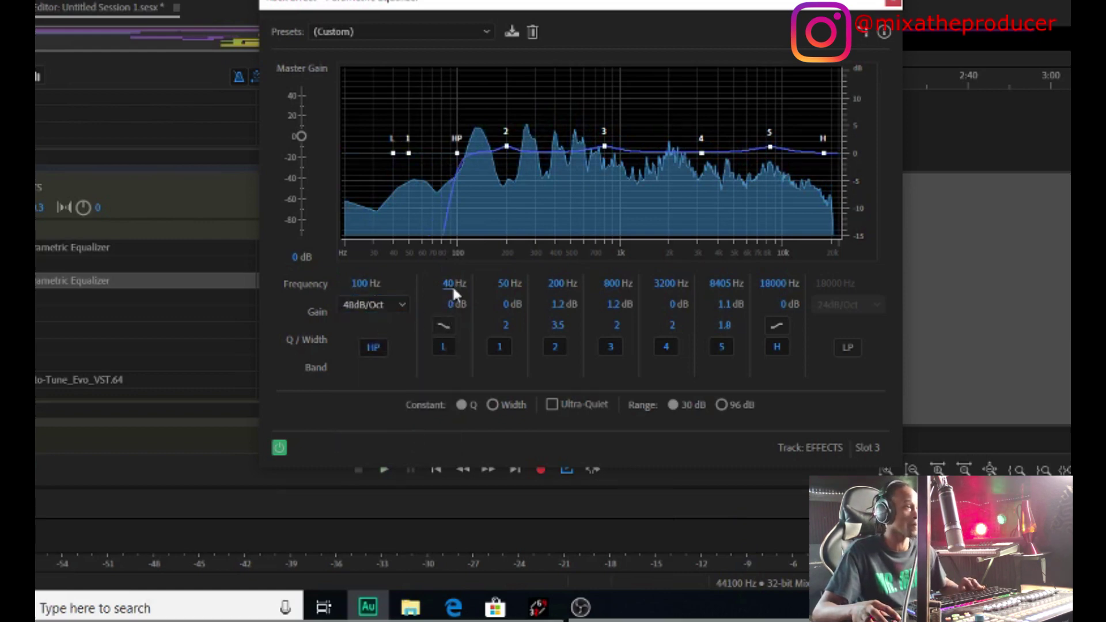
{"action": "type", "text": "100"}
{"action": "key", "text": "Return"}
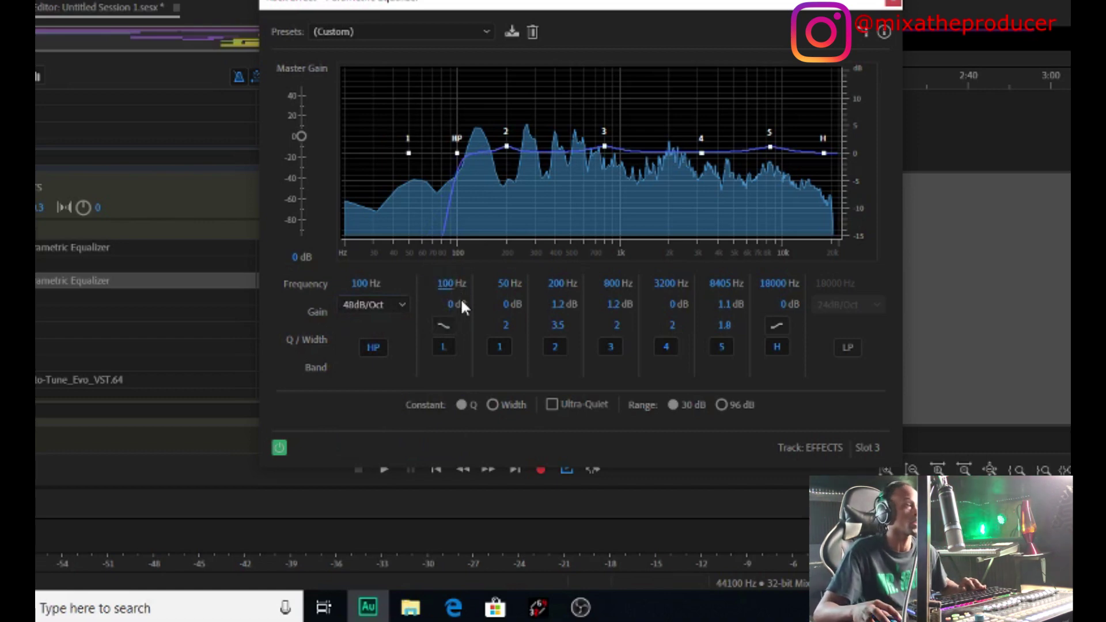
{"action": "left_click_drag", "start_coordinate": [450, 305], "coordinate": [443, 314]}
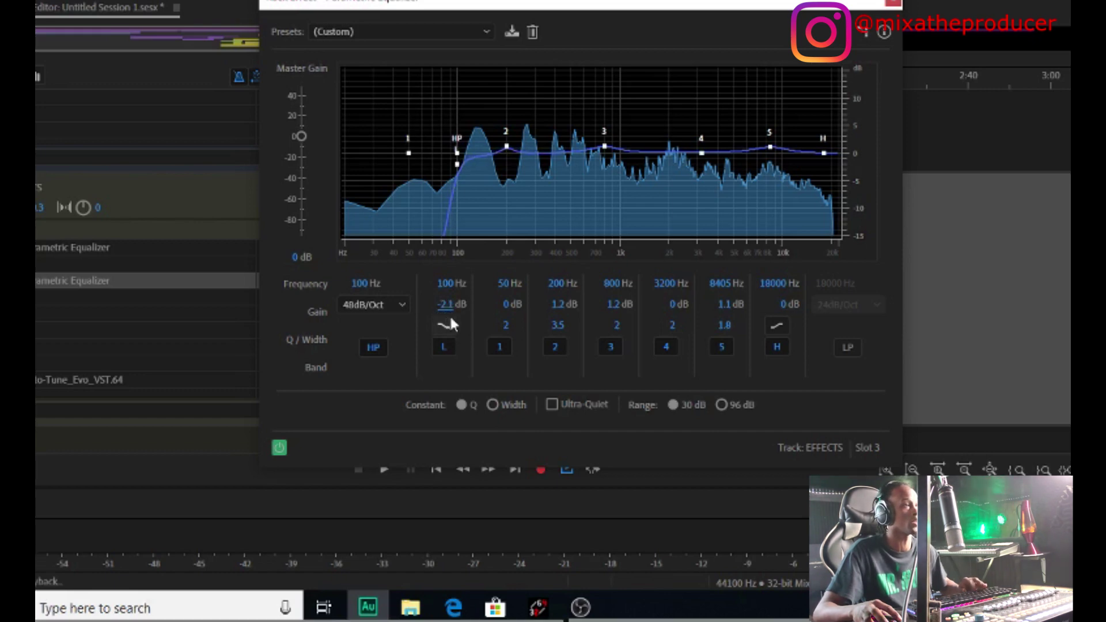
{"action": "key", "text": "space"}
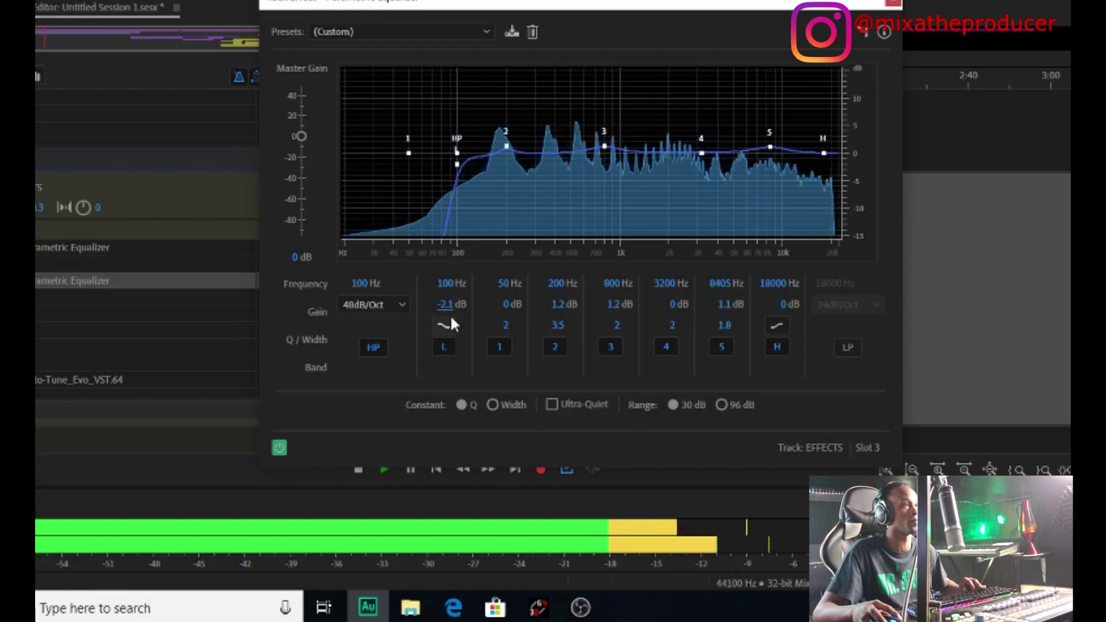
{"action": "key", "text": "space"}
Close the second equalizer's window and save the session
{"action": "left_click", "coordinate": [891, 5]}
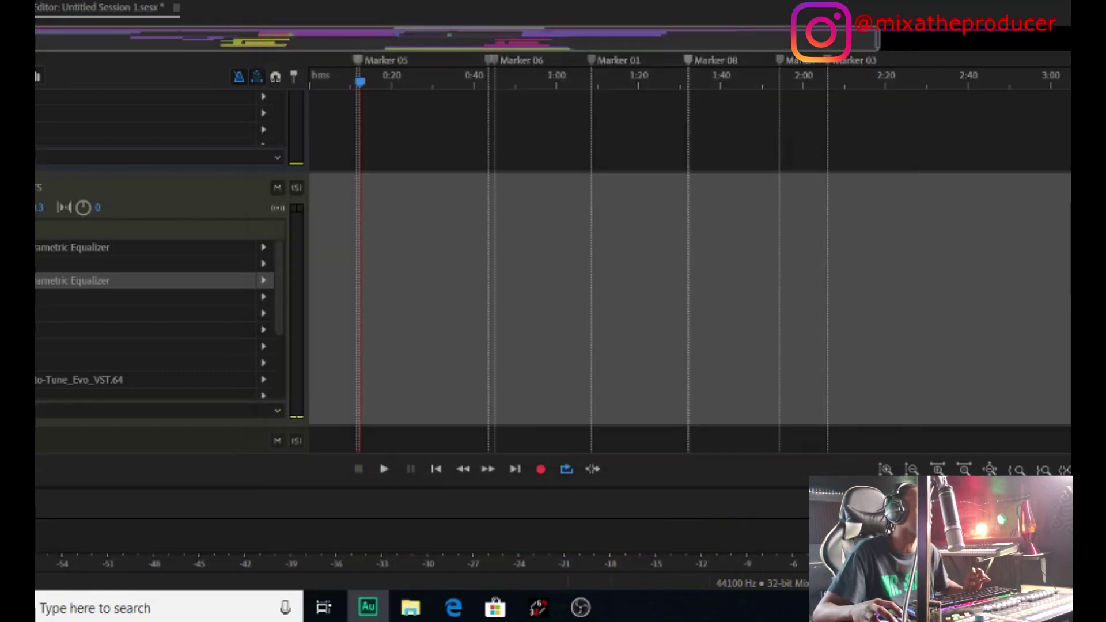
{"action": "left_click", "coordinate": [43, 2]}
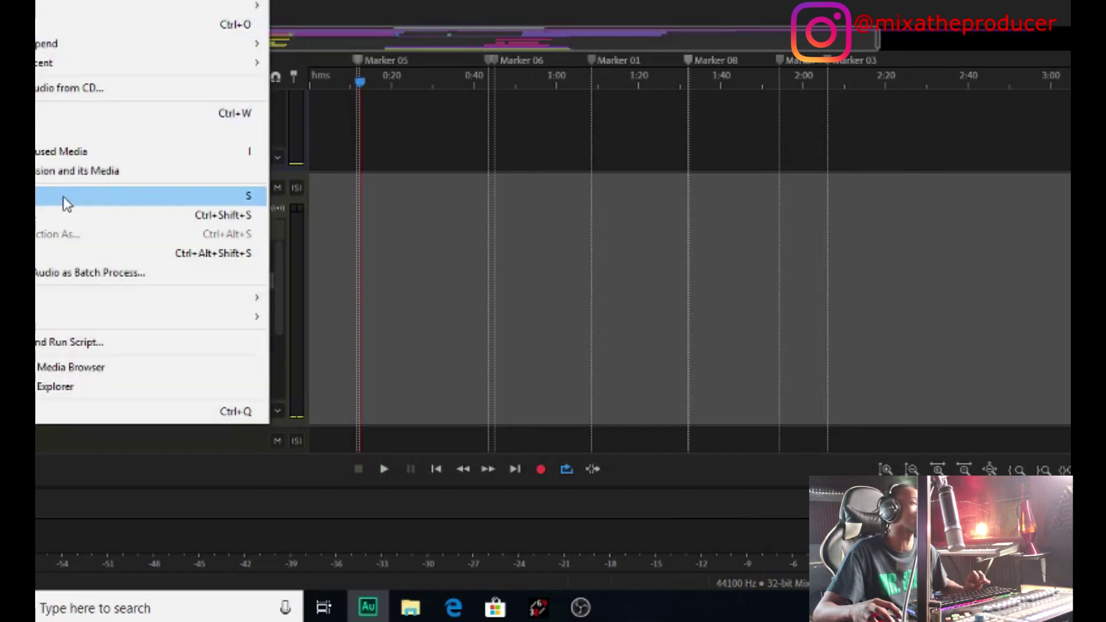
{"action": "left_click", "coordinate": [65, 202]}
{"action": "left_click", "coordinate": [491, 302]}
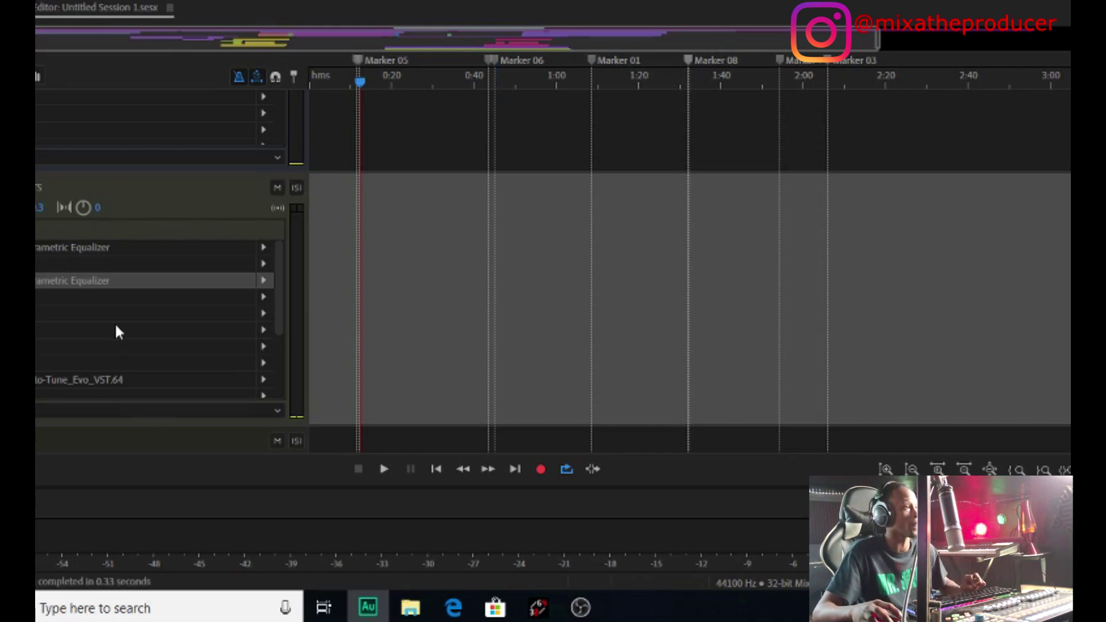
Reopen the first Parametric Equalizer in slot 1 of the EFFECTS track to review its cuts
{"action": "left_click", "coordinate": [175, 247]}
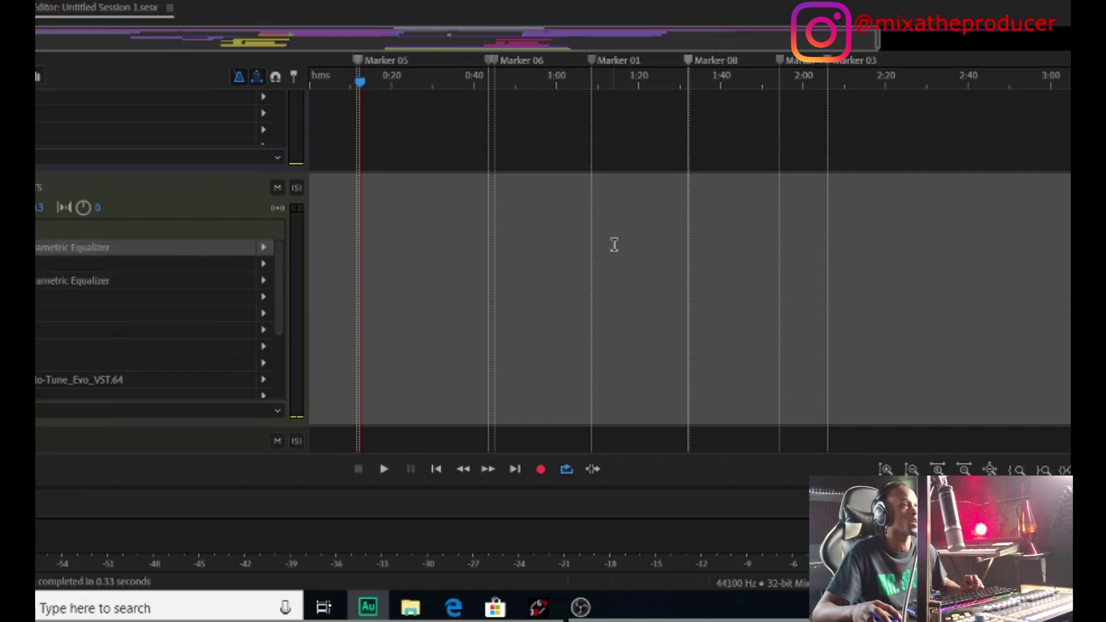
{"action": "left_click_drag", "start_coordinate": [907, 163], "coordinate": [692, 42]}
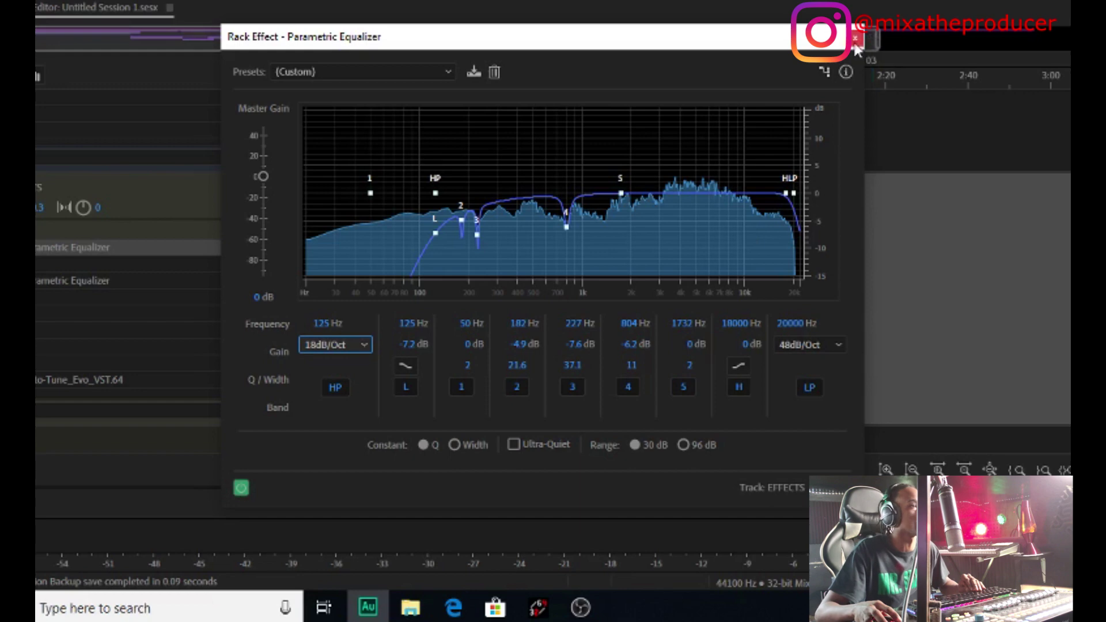
{"action": "left_click", "coordinate": [856, 40]}
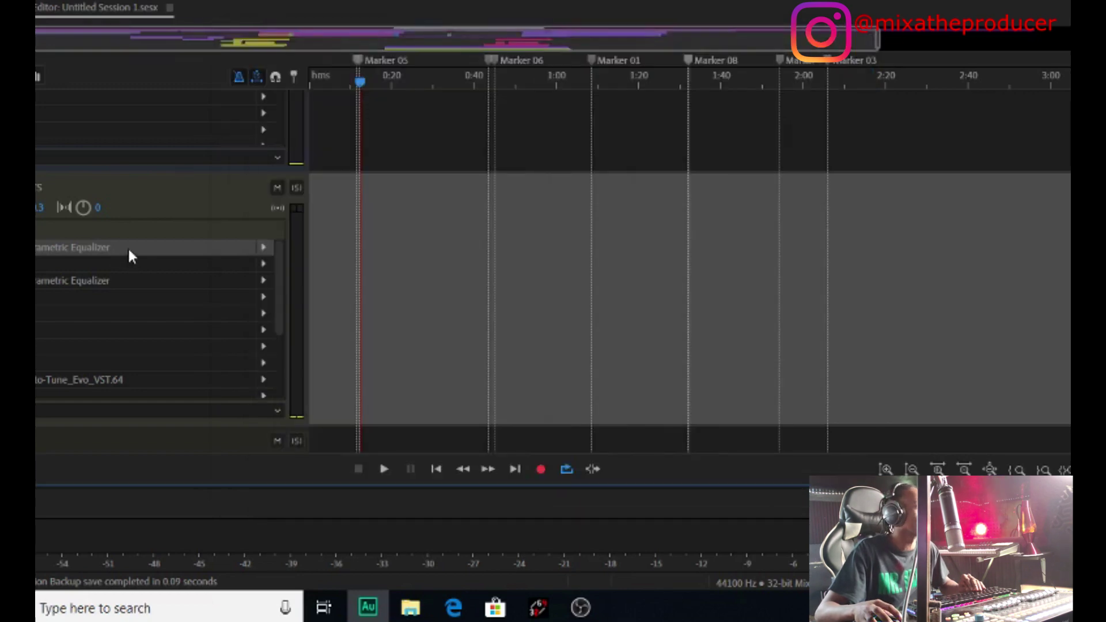
{"action": "double_click", "coordinate": [128, 247]}
{"action": "left_click_drag", "start_coordinate": [729, 40], "coordinate": [788, 9]}
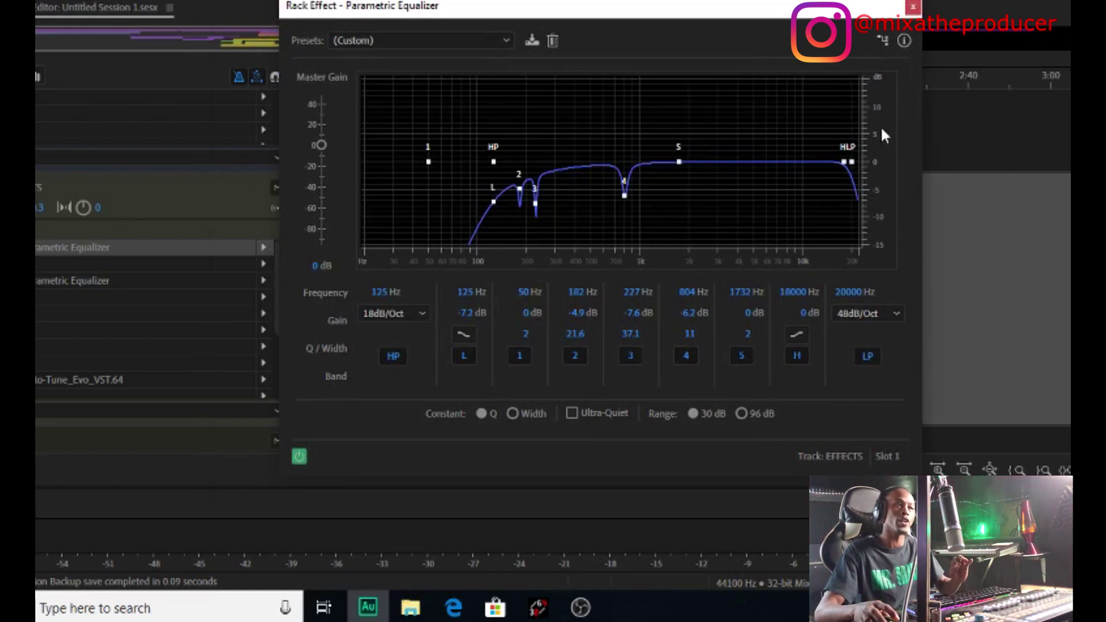
Review the cuts of the first Parametric Equalizer on the EFFECTS track once more and close its window
{"action": "left_click", "coordinate": [914, 6]}
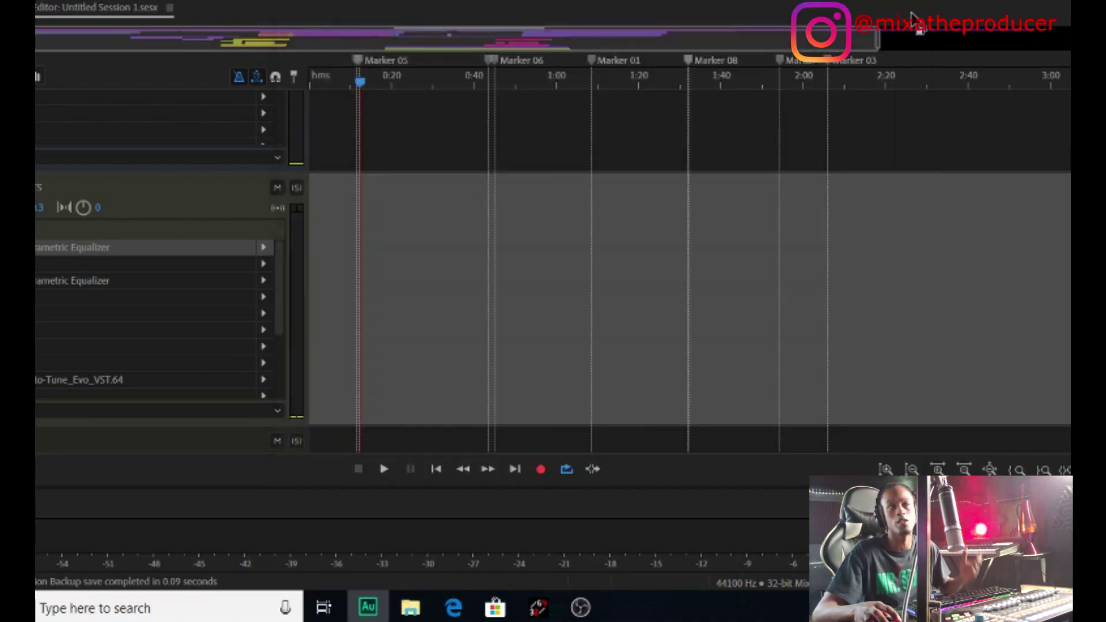
{"action": "double_click", "coordinate": [67, 247]}
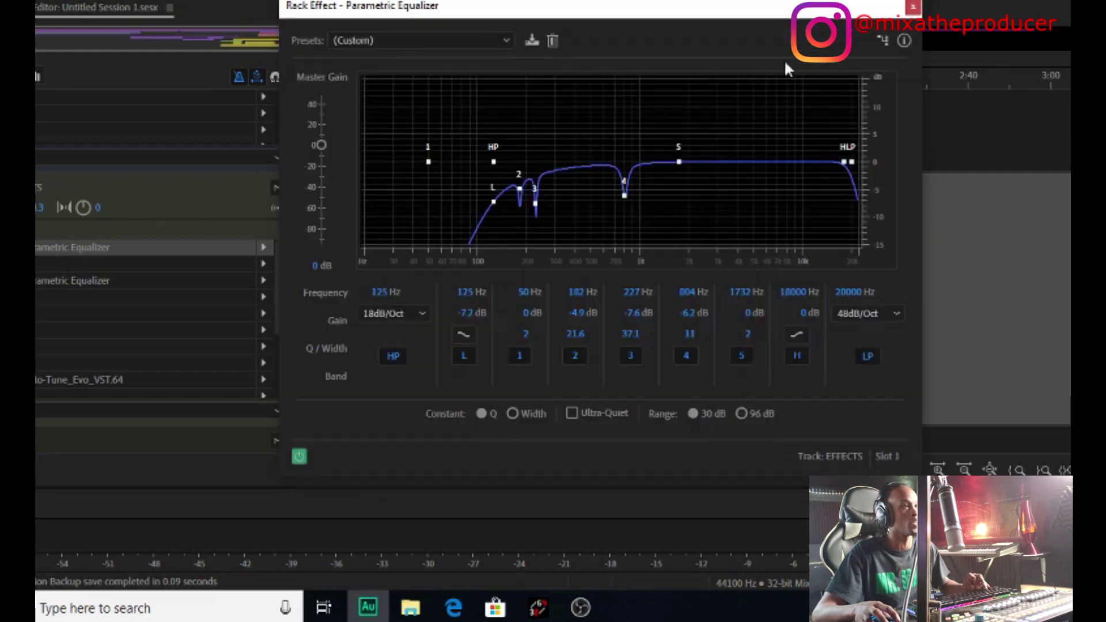
{"action": "left_click", "coordinate": [914, 6]}
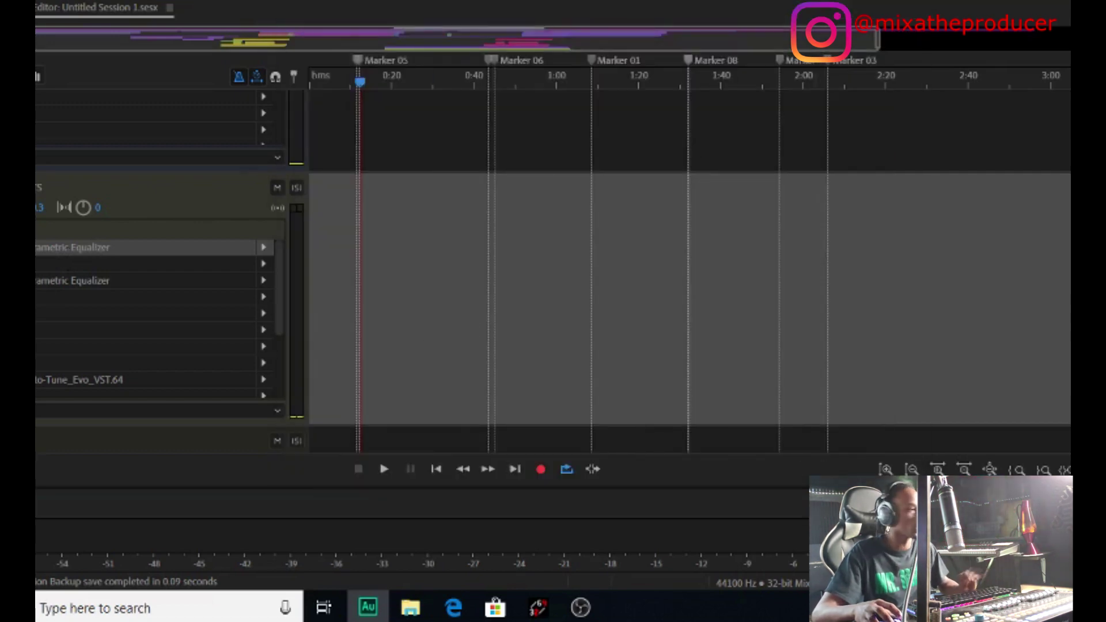
Open the second Parametric Equalizer in slot 3 of the EFFECTS track to review its boosts, and close it
{"action": "double_click", "coordinate": [100, 277]}
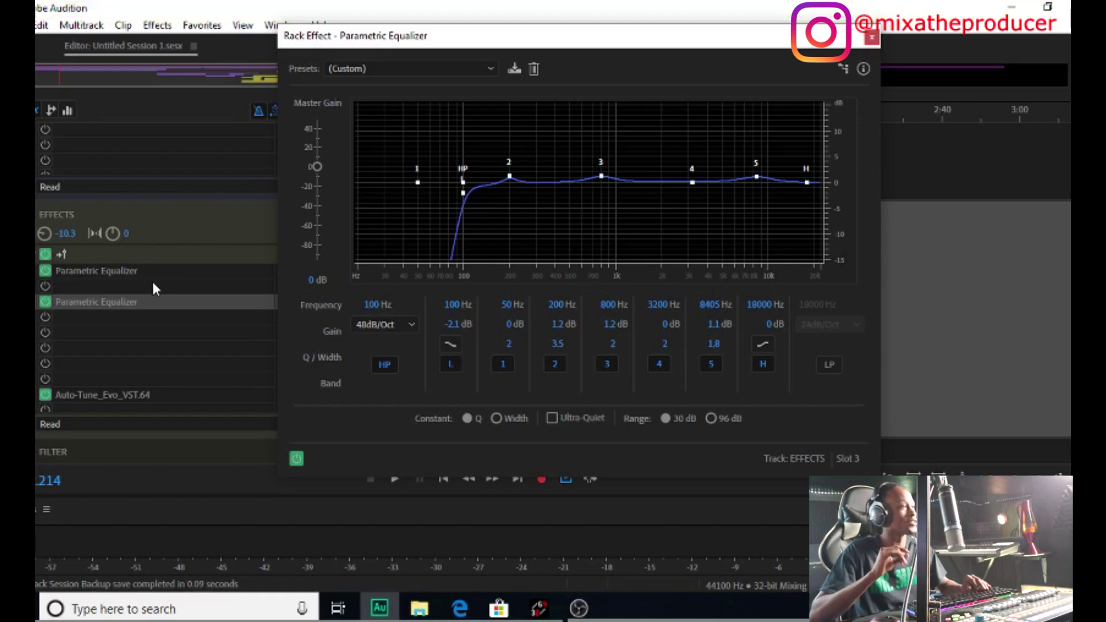
{"action": "left_click", "coordinate": [872, 36]}
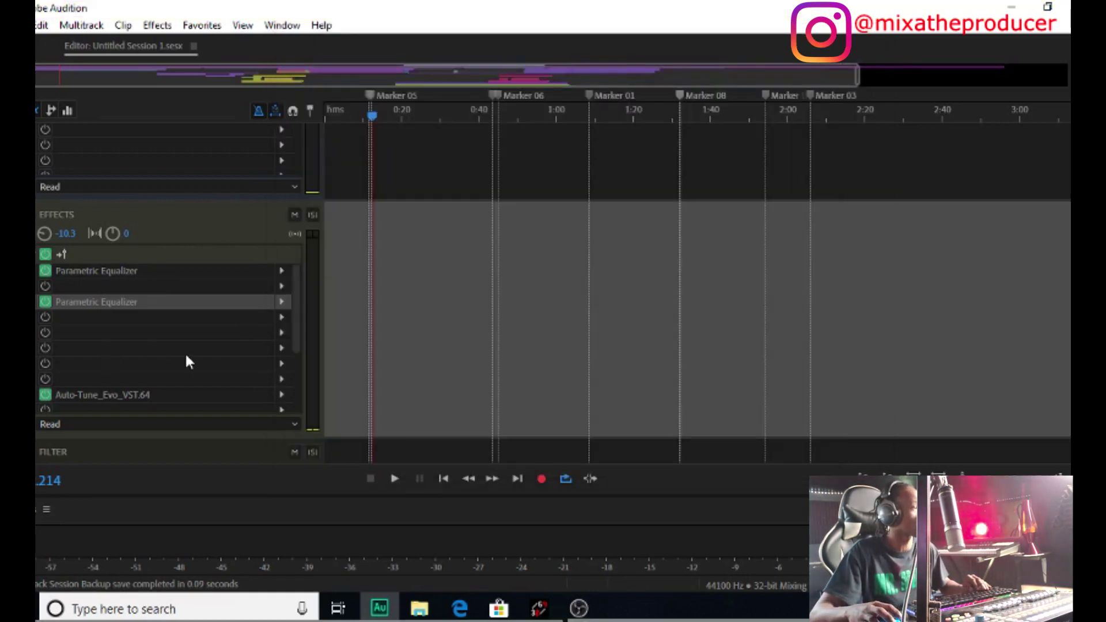
{"action": "scroll", "coordinate": [171, 351], "scroll_direction": "up", "scroll_amount": 2}
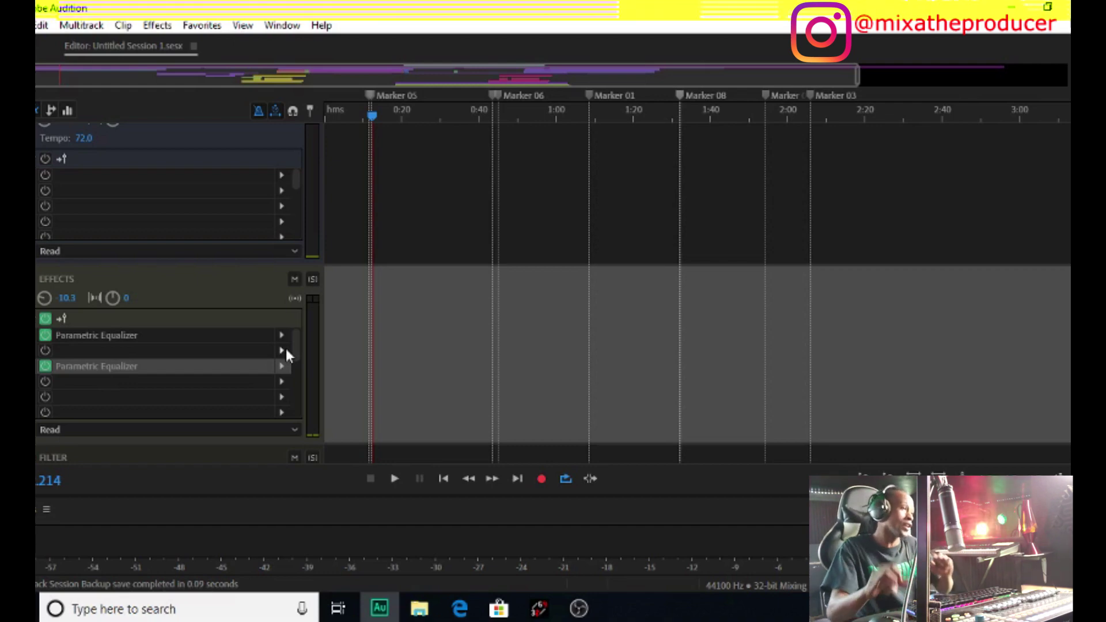
{"action": "left_click", "coordinate": [238, 309]}
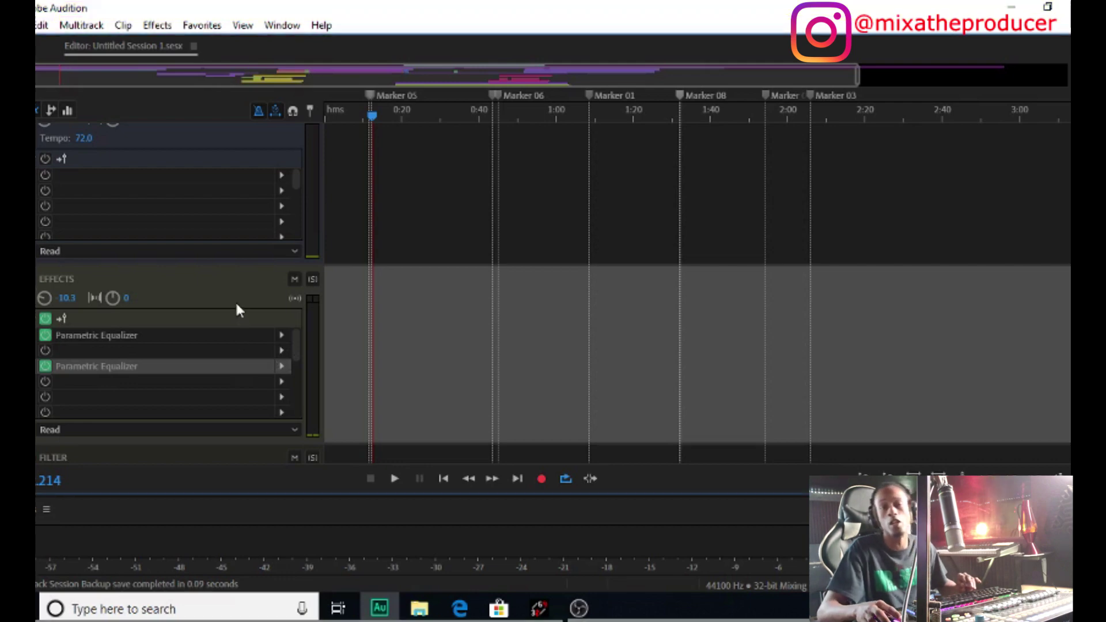